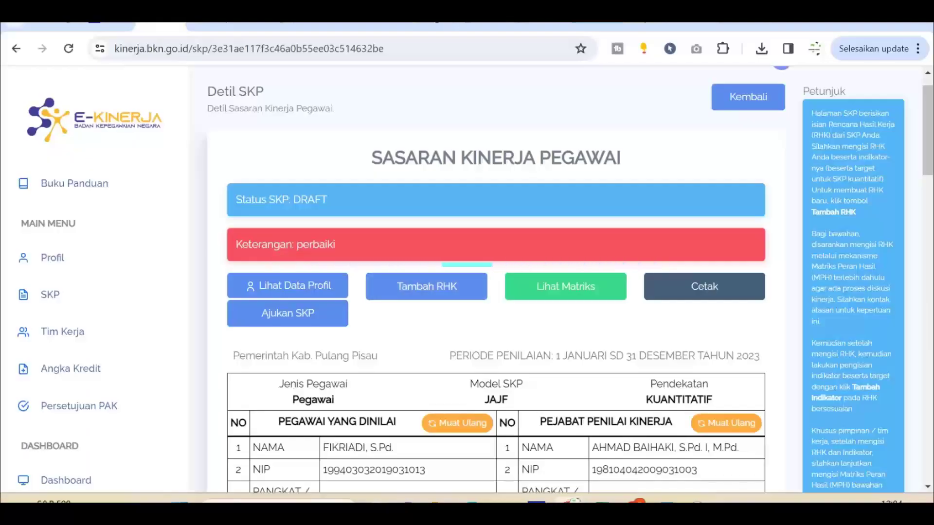
{"action": "scroll", "coordinate": [496, 280], "scroll_direction": "down", "scroll_amount": 3}
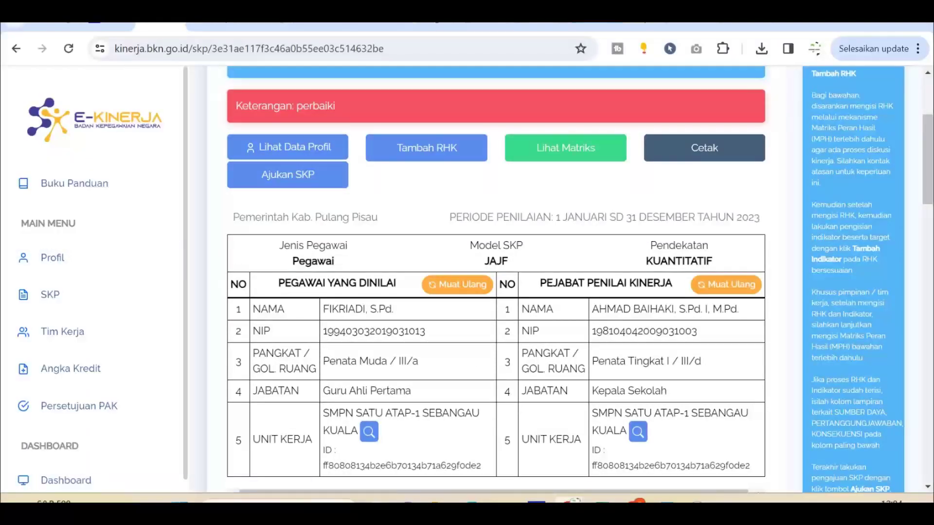
{"action": "scroll", "coordinate": [496, 279], "scroll_direction": "up", "scroll_amount": 4}
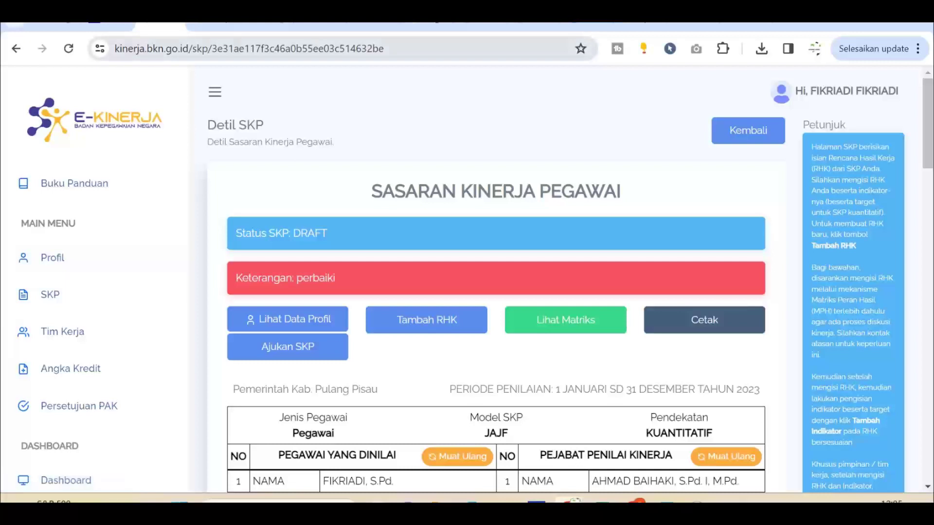
{"action": "left_click", "coordinate": [249, 49]}
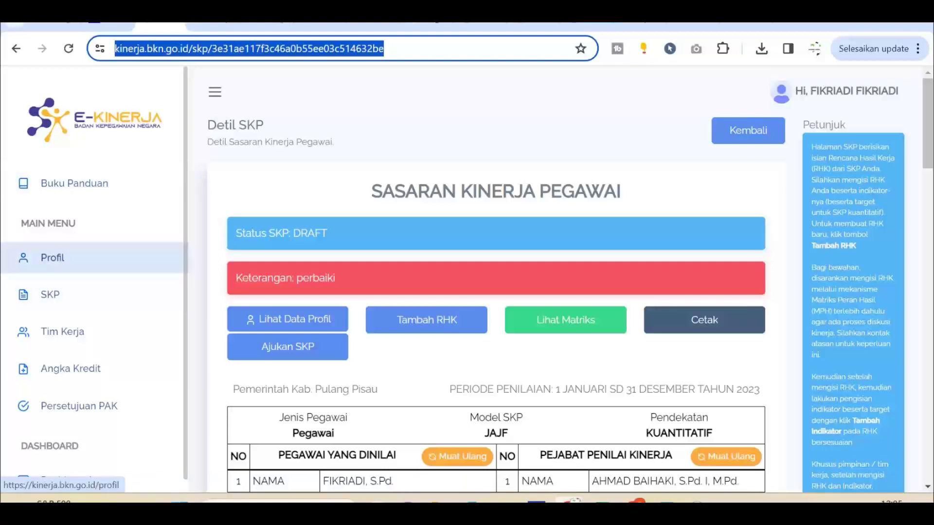
- Review the employee and work-unit data on the Profil page and open the SKP list
{"action": "left_click", "coordinate": [52, 257]}
{"action": "scroll", "coordinate": [559, 280], "scroll_direction": "down", "scroll_amount": 4}
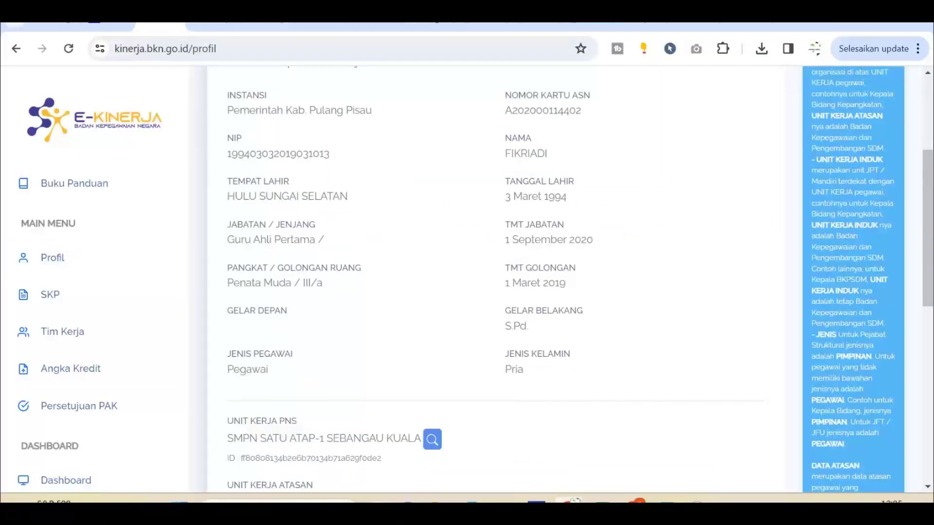
{"action": "scroll", "coordinate": [559, 280], "scroll_direction": "up", "scroll_amount": 2}
{"action": "scroll", "coordinate": [559, 280], "scroll_direction": "down", "scroll_amount": 10}
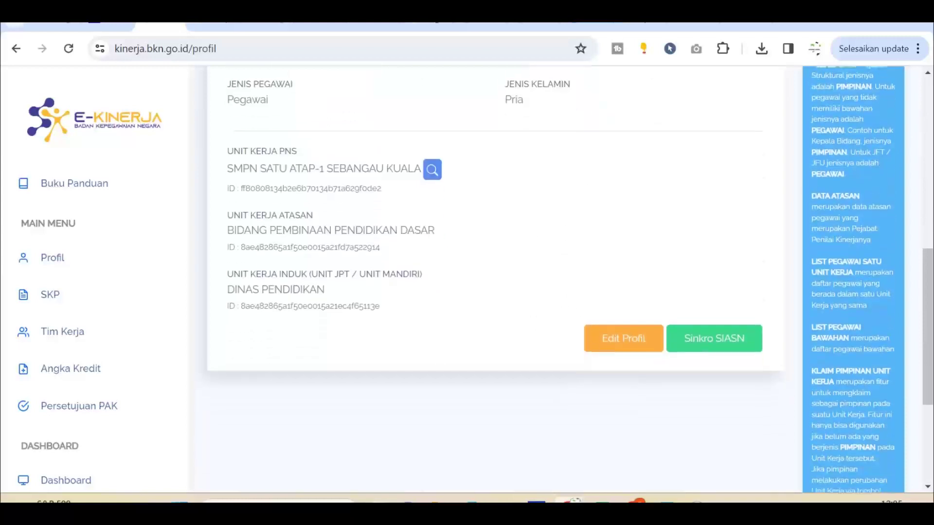
{"action": "scroll", "coordinate": [559, 279], "scroll_direction": "up", "scroll_amount": 2}
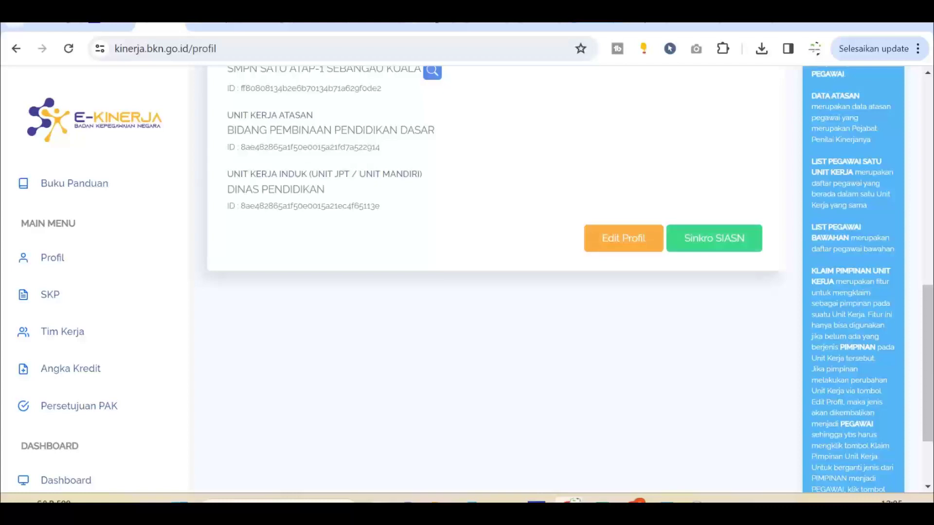
{"action": "scroll", "coordinate": [559, 279], "scroll_direction": "up", "scroll_amount": 1}
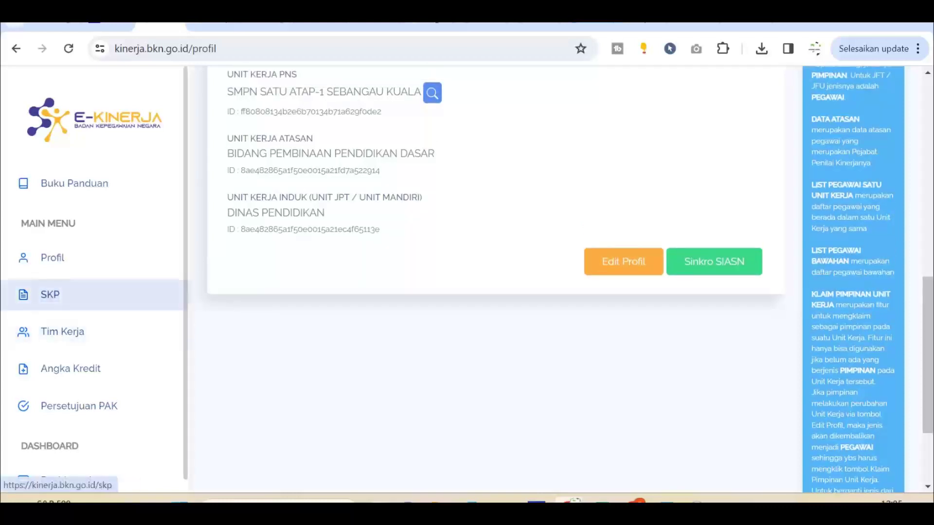
{"action": "left_click", "coordinate": [50, 294]}
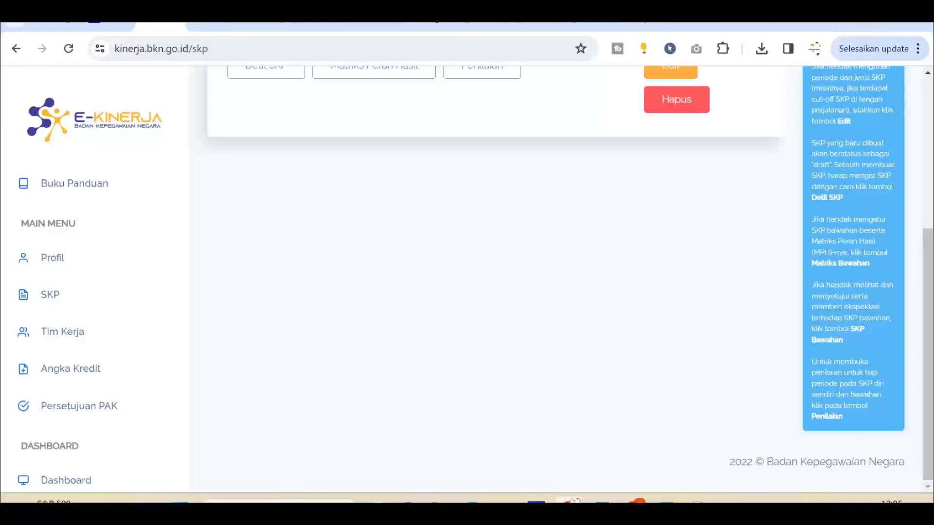
- Switch to the Excel workbook and examine the work plan, aspect and indicator columns of the RHK Guru SMP sheet
{"action": "left_click", "coordinate": [845, 27]}
{"action": "mouse_move", "coordinate": [602, 501]}
{"action": "left_click", "coordinate": [761, 428]}
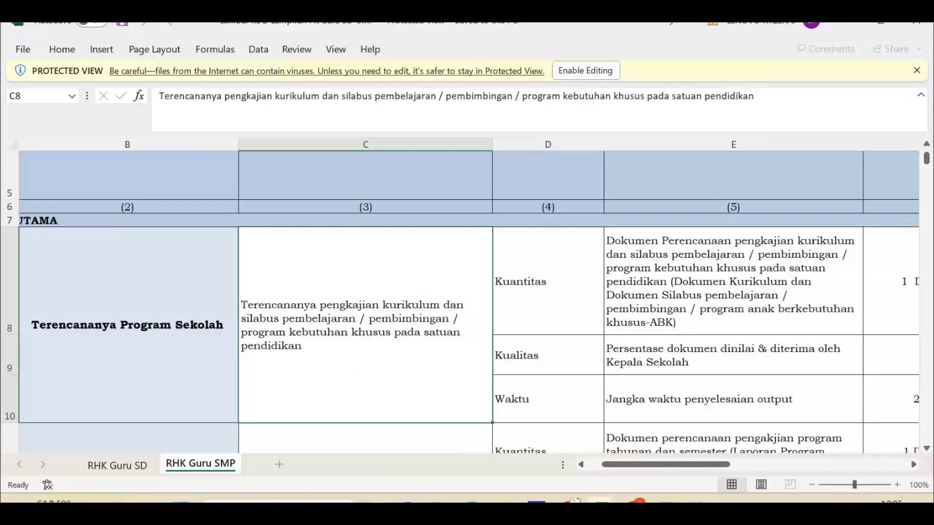
{"action": "scroll", "coordinate": [467, 301], "scroll_direction": "up", "scroll_amount": 2}
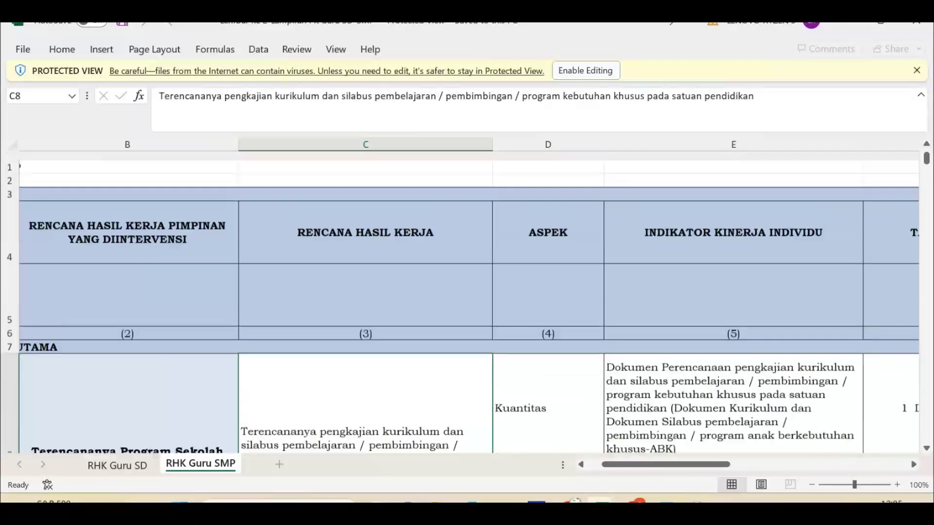
{"action": "scroll", "coordinate": [467, 301], "scroll_direction": "down", "scroll_amount": 2}
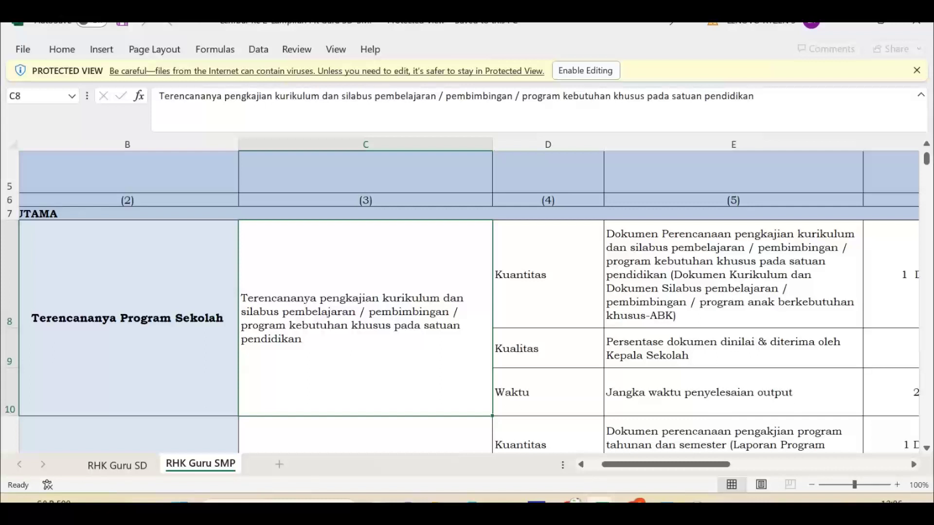
{"action": "scroll", "coordinate": [469, 295], "scroll_direction": "down", "scroll_amount": 2}
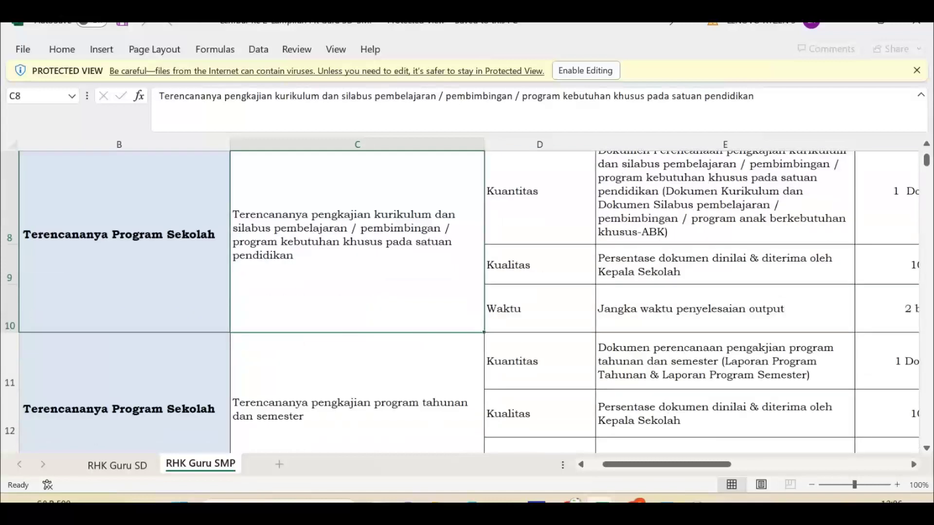
{"action": "scroll", "coordinate": [469, 295], "scroll_direction": "left", "scroll_amount": 2}
{"action": "scroll", "coordinate": [469, 296], "scroll_direction": "up", "scroll_amount": 2}
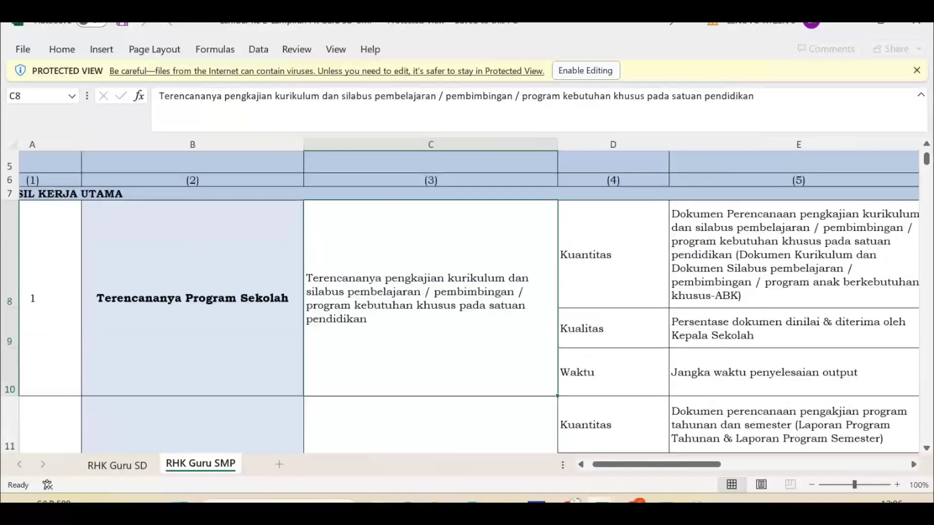
{"action": "scroll", "coordinate": [469, 296], "scroll_direction": "right", "scroll_amount": 2}
{"action": "scroll", "coordinate": [468, 296], "scroll_direction": "up", "scroll_amount": 3}
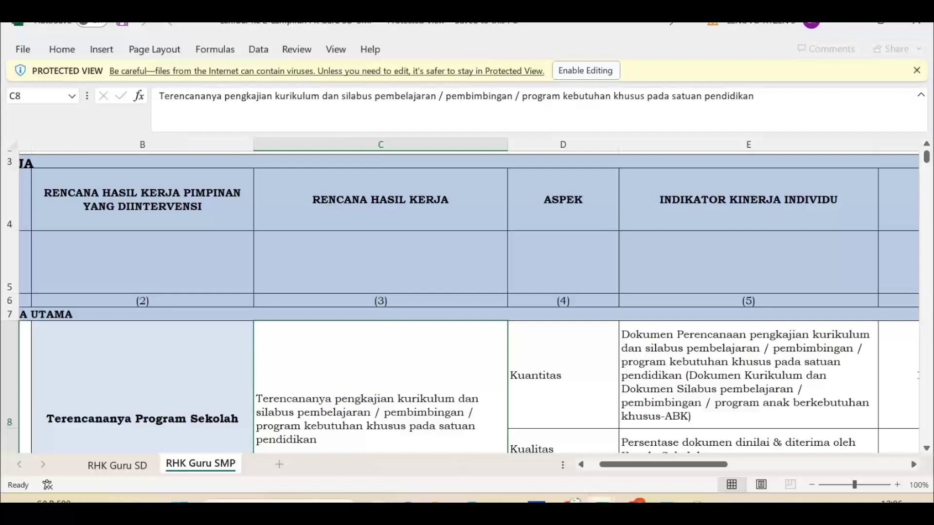
- Switch back to E-Kinerja in the browser and open the form for adding a new SKP period
{"action": "left_click", "coordinate": [572, 501]}
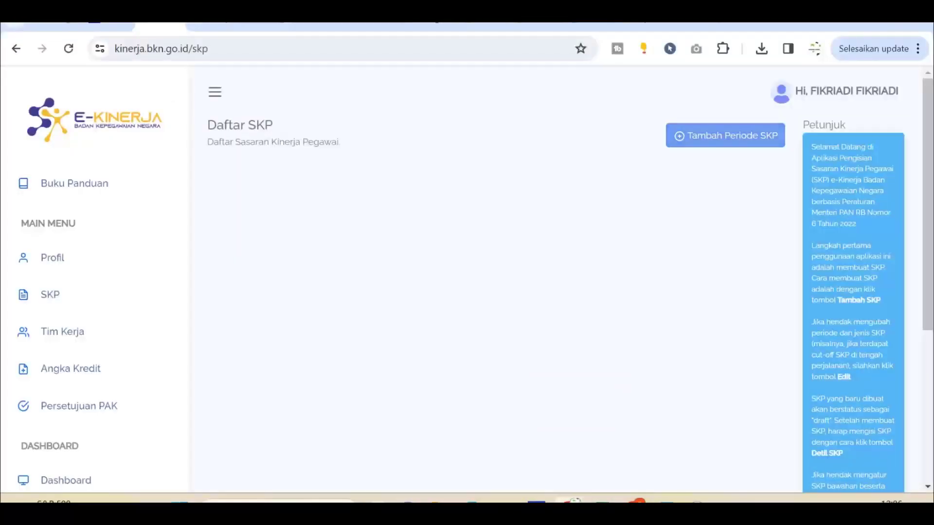
{"action": "left_click", "coordinate": [725, 135]}
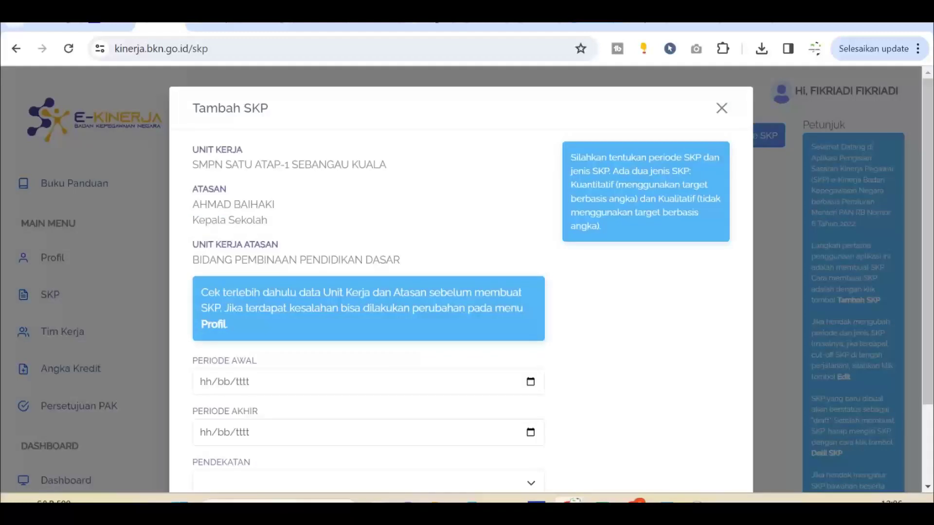
{"action": "scroll", "coordinate": [461, 292], "scroll_direction": "down", "scroll_amount": 2}
{"action": "scroll", "coordinate": [461, 292], "scroll_direction": "up", "scroll_amount": 2}
{"action": "scroll", "coordinate": [461, 292], "scroll_direction": "down", "scroll_amount": 1}
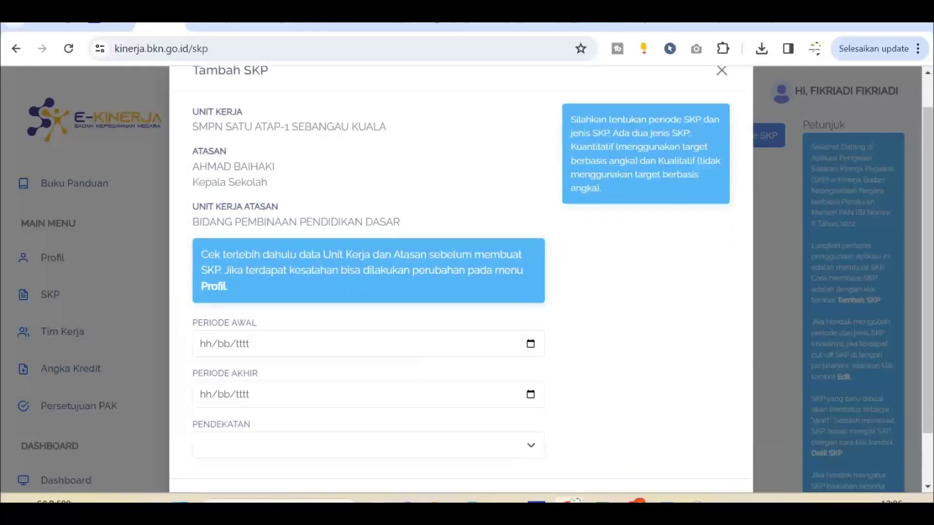
{"action": "scroll", "coordinate": [461, 292], "scroll_direction": "down", "scroll_amount": 1}
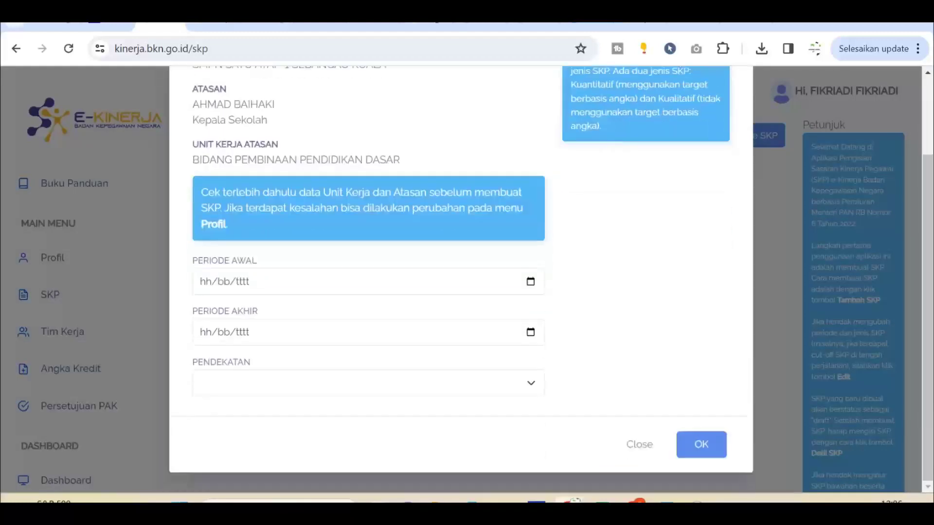
- Set the new SKP's start date to 01/01/2023 and its end date to 31/12/2023
{"action": "left_click", "coordinate": [205, 281]}
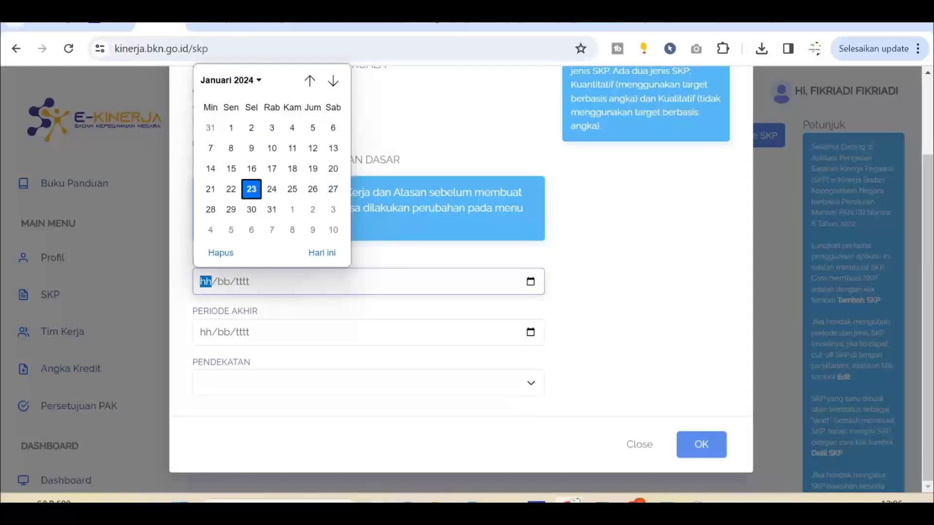
{"action": "left_click", "coordinate": [309, 80]}
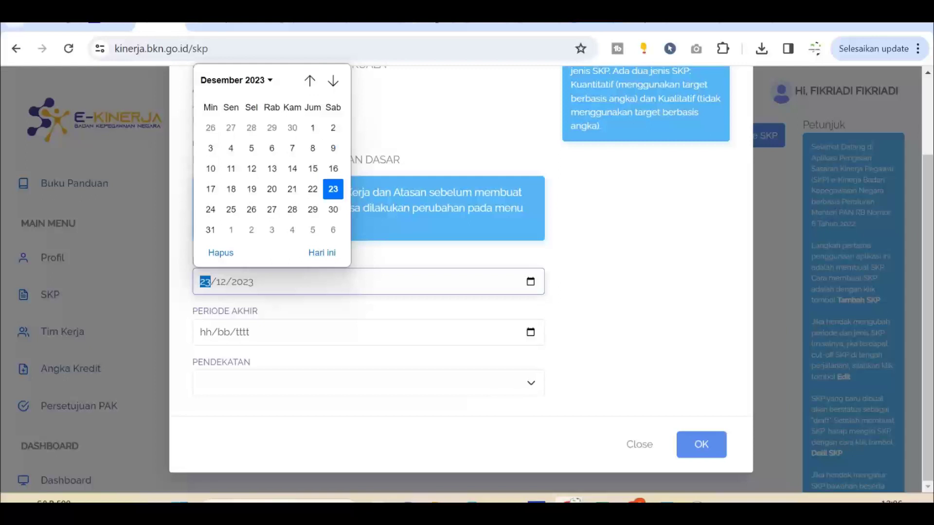
{"action": "left_click", "coordinate": [236, 80]}
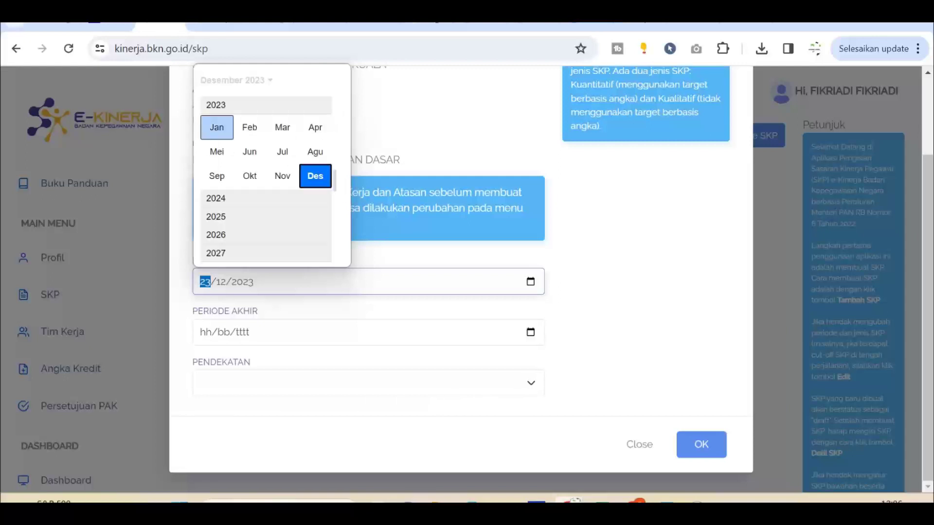
{"action": "left_click", "coordinate": [216, 128]}
{"action": "left_click", "coordinate": [210, 128]}
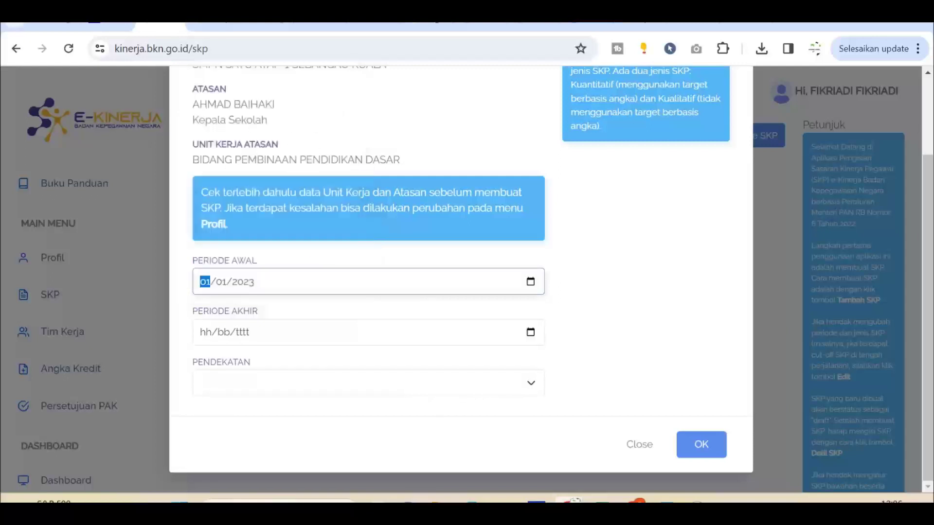
{"action": "left_click", "coordinate": [205, 333]}
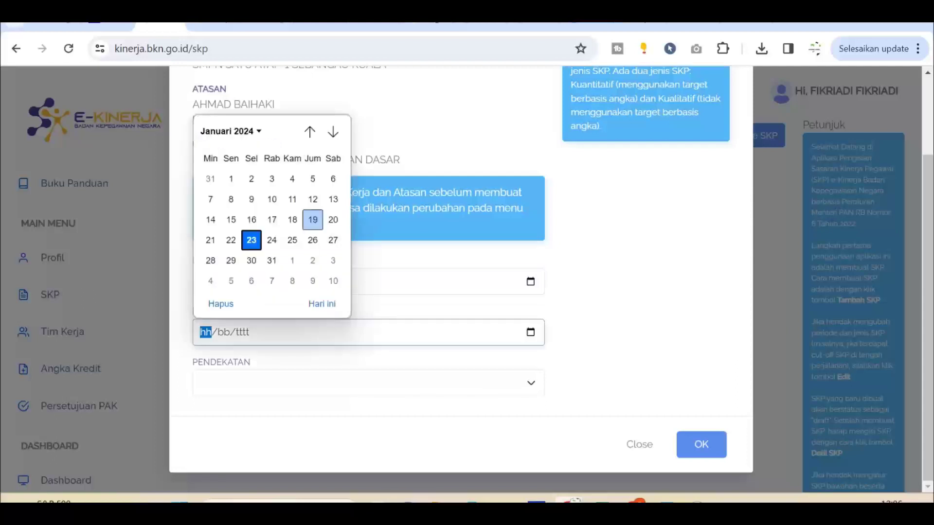
{"action": "left_click", "coordinate": [309, 132]}
{"action": "left_click", "coordinate": [211, 281]}
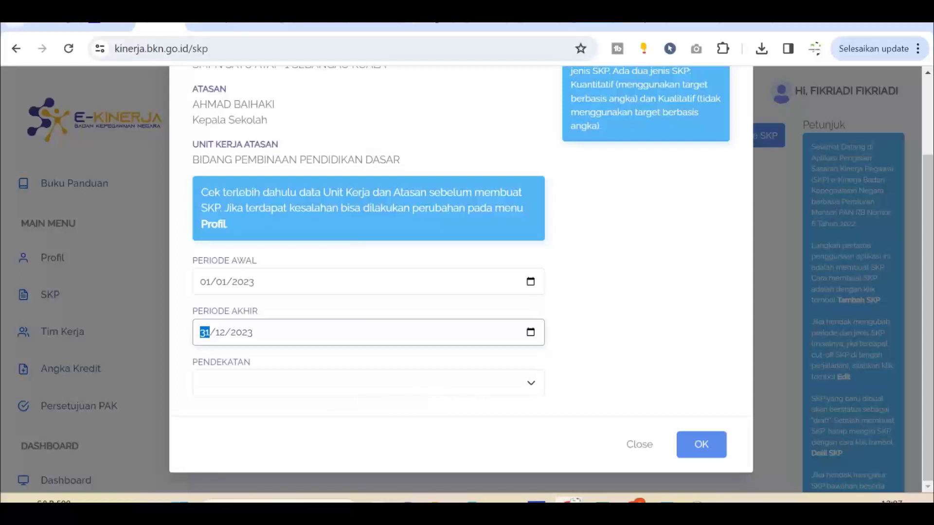
- Set the SKP approach to Kuantitatif and save the new period
{"action": "left_click", "coordinate": [368, 382]}
{"action": "left_click", "coordinate": [219, 403]}
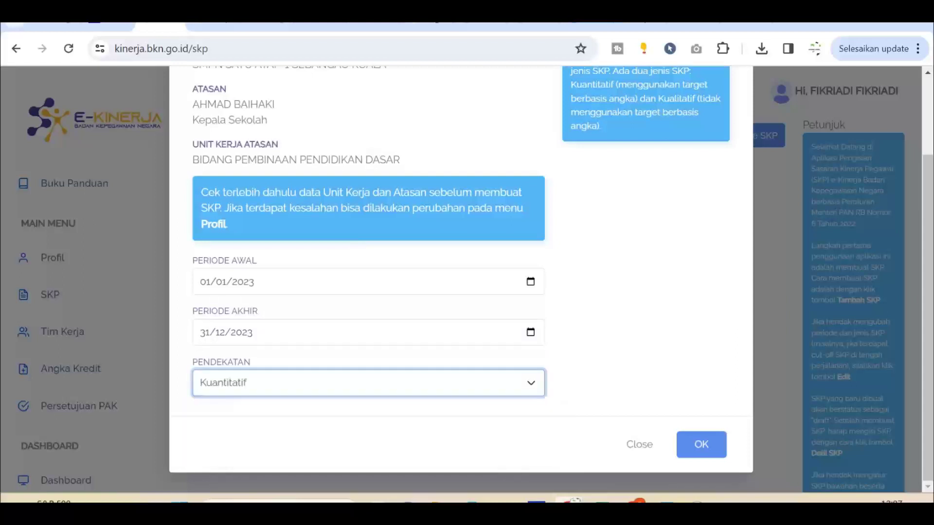
{"action": "left_click", "coordinate": [701, 444]}
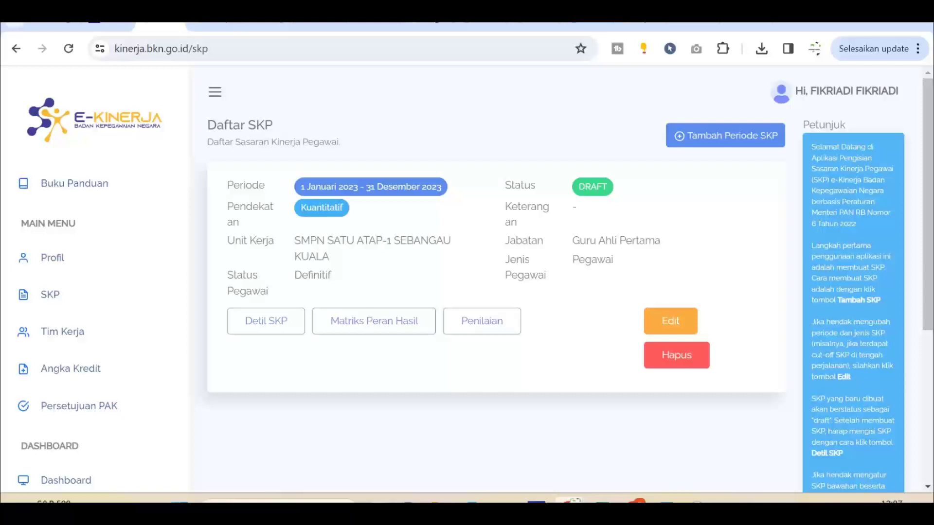
- Open the details of the 1 January to 31 December 2023 SKP and review the employee and assessor data
{"action": "left_click_drag", "start_coordinate": [578, 186], "coordinate": [607, 186]}
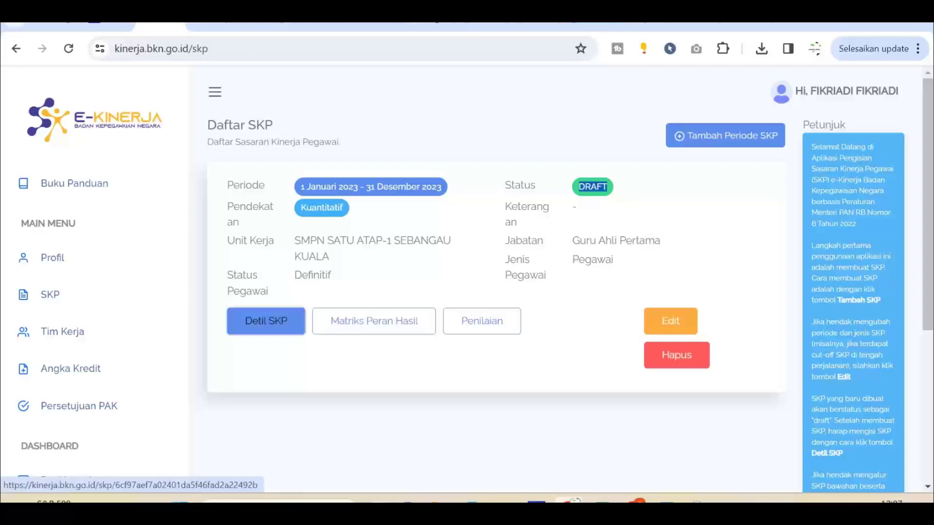
{"action": "left_click", "coordinate": [266, 321]}
{"action": "scroll", "coordinate": [496, 280], "scroll_direction": "down", "scroll_amount": 2}
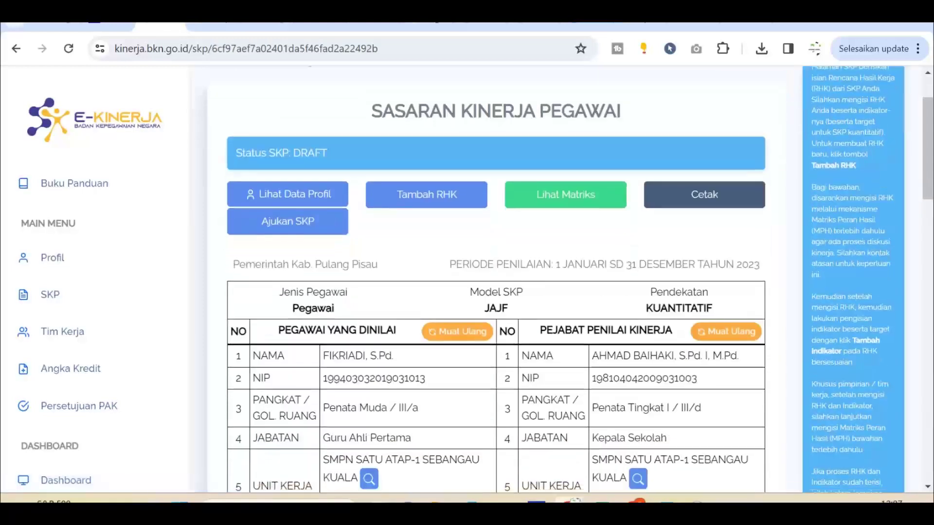
{"action": "scroll", "coordinate": [496, 280], "scroll_direction": "down", "scroll_amount": 1}
{"action": "scroll", "coordinate": [496, 280], "scroll_direction": "down", "scroll_amount": 6}
{"action": "scroll", "coordinate": [496, 280], "scroll_direction": "up", "scroll_amount": 3}
{"action": "scroll", "coordinate": [496, 280], "scroll_direction": "up", "scroll_amount": 5}
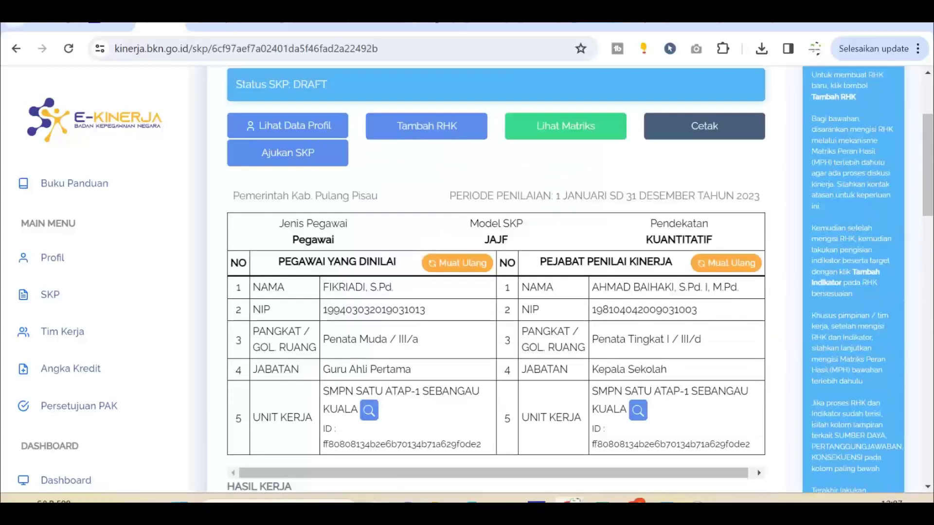
{"action": "scroll", "coordinate": [496, 280], "scroll_direction": "down", "scroll_amount": 5}
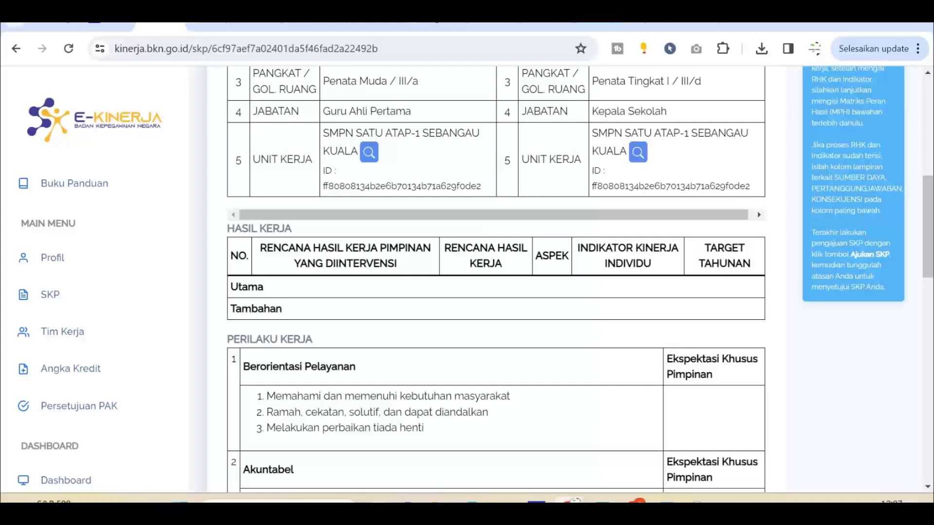
- Examine the Hasil Kerja, Perilaku Kerja and Lampiran sections of the SKP details
{"action": "left_click_drag", "start_coordinate": [227, 229], "coordinate": [291, 228]}
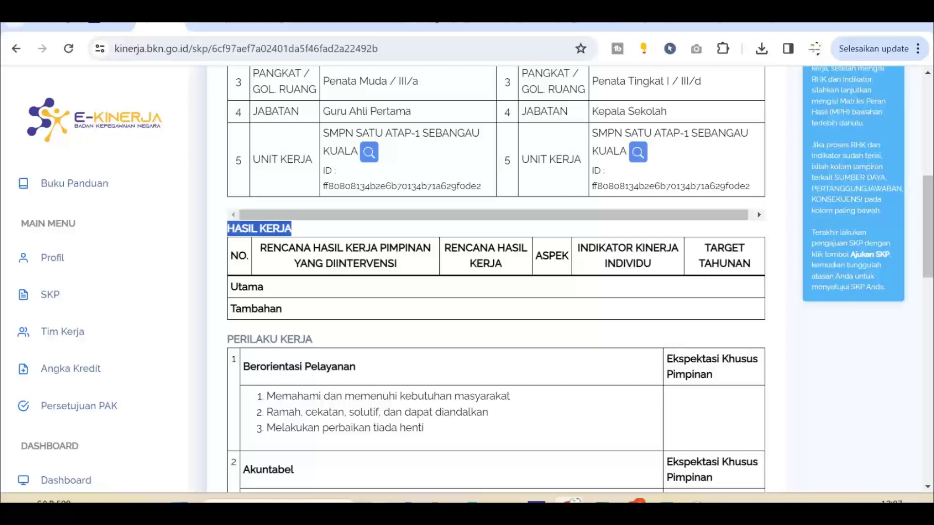
{"action": "scroll", "coordinate": [496, 280], "scroll_direction": "down", "scroll_amount": 12}
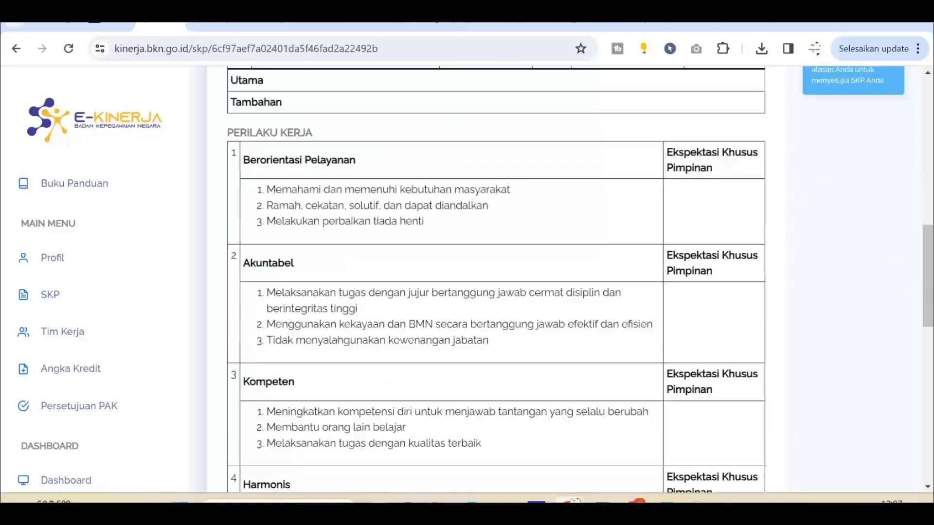
{"action": "scroll", "coordinate": [496, 280], "scroll_direction": "down", "scroll_amount": 4}
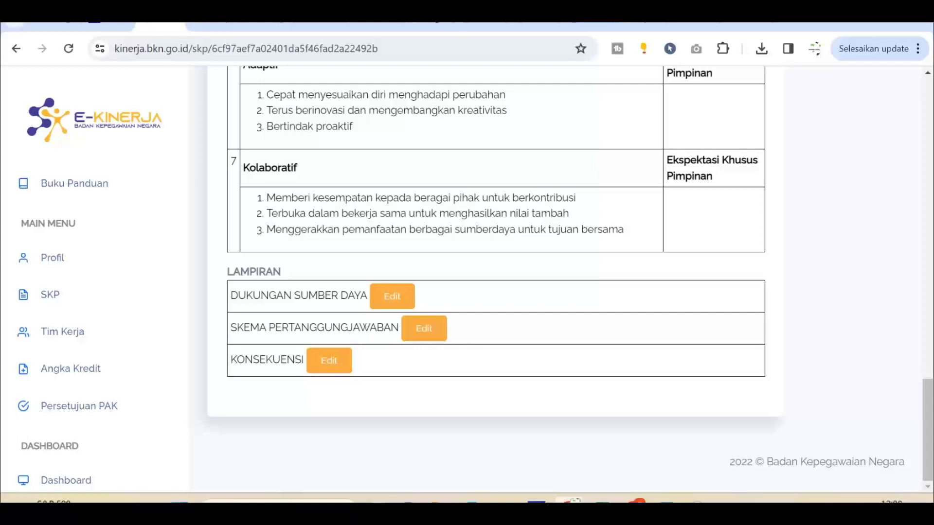
{"action": "scroll", "coordinate": [496, 280], "scroll_direction": "up", "scroll_amount": 20}
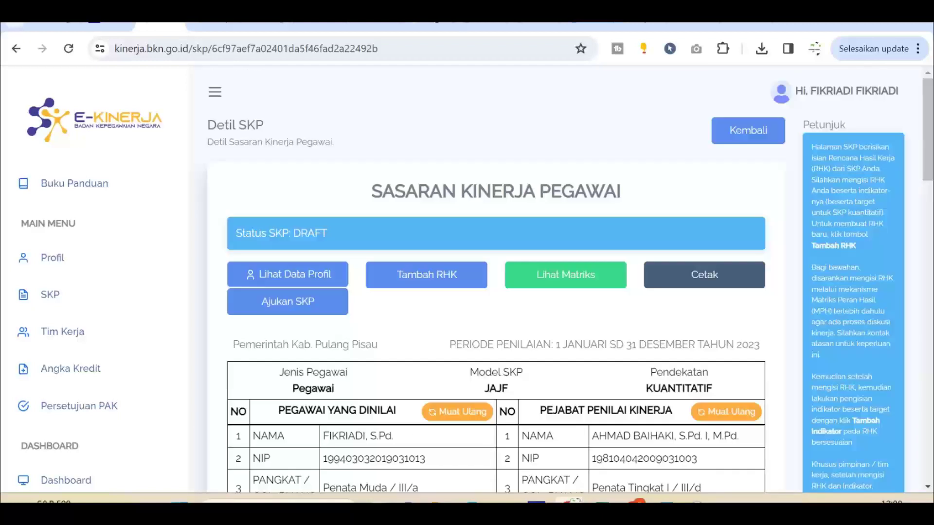
{"action": "scroll", "coordinate": [496, 279], "scroll_direction": "down", "scroll_amount": 7}
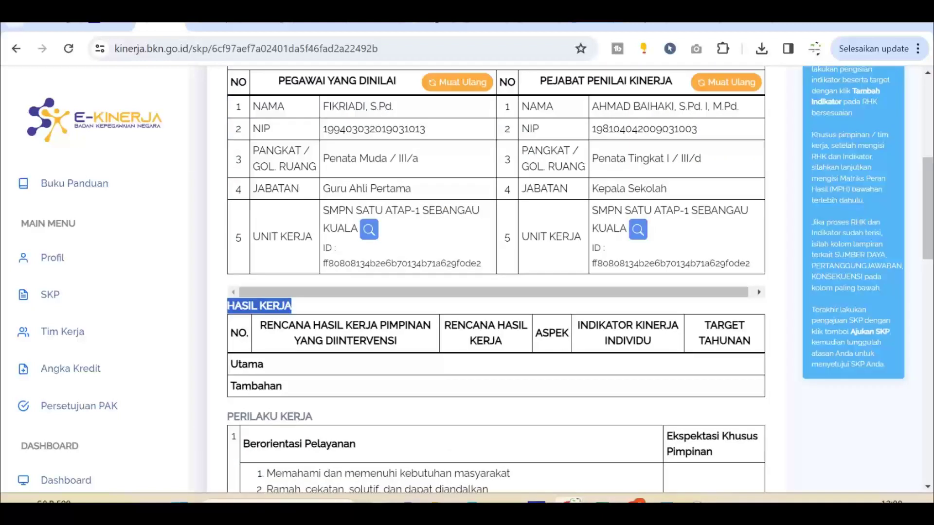
- Check the RHK Guru SMP sheet in the Lembar Ke 2-Lampiran PK Guru SD-SMP workbook in Excel and return to E-Kinerja
{"action": "left_click", "coordinate": [292, 306]}
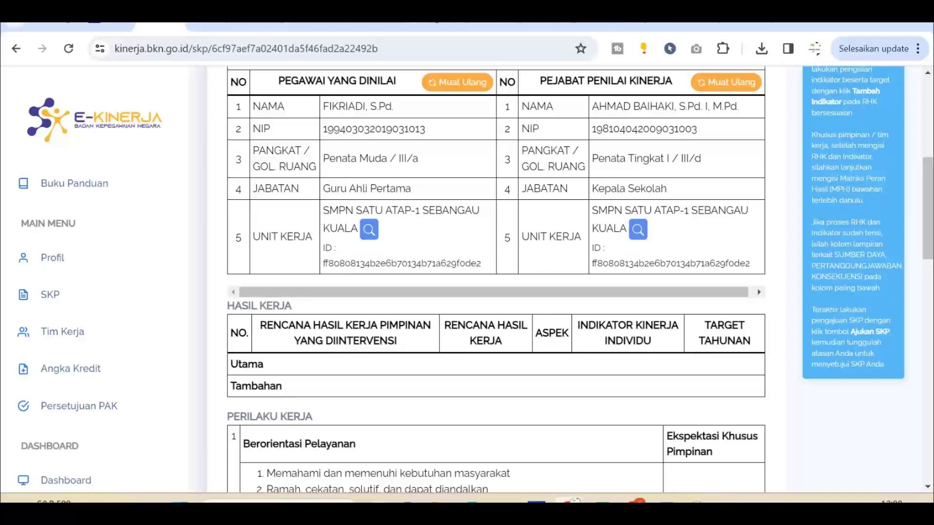
{"action": "mouse_move", "coordinate": [600, 501]}
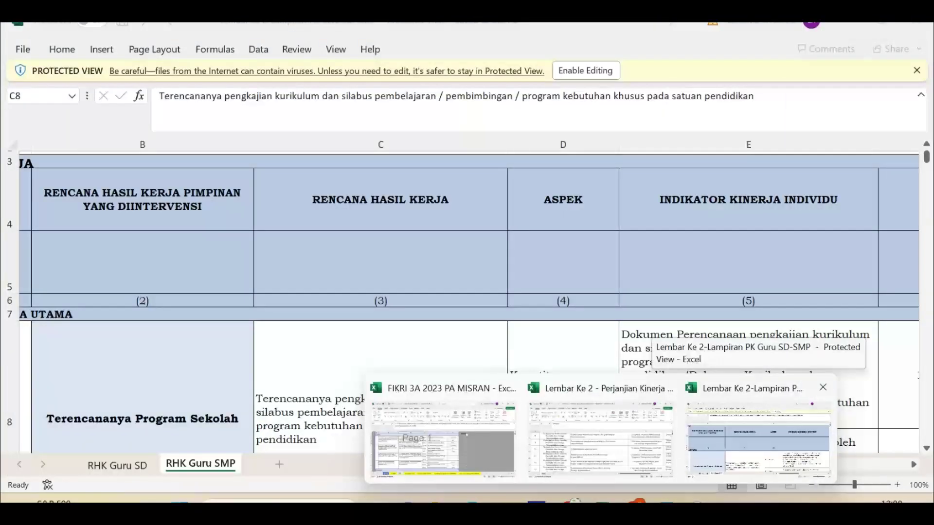
{"action": "left_click", "coordinate": [758, 440]}
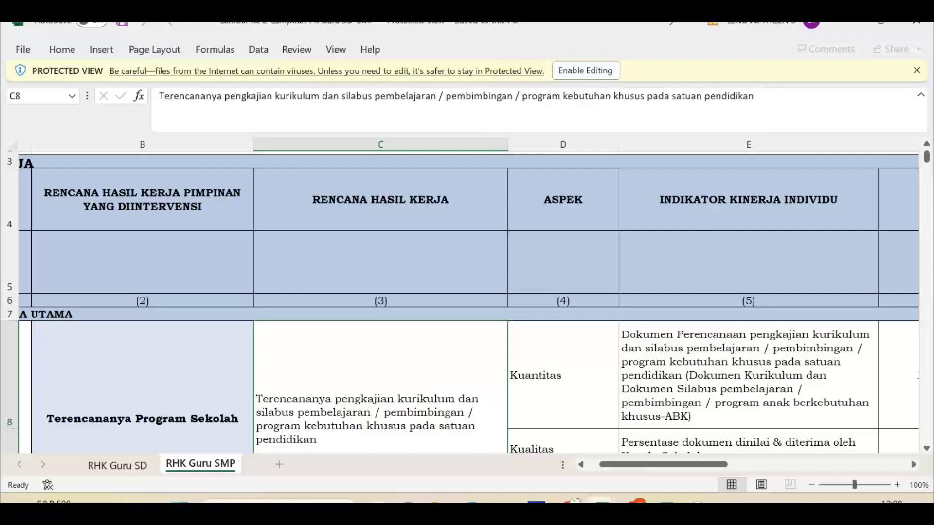
{"action": "left_click", "coordinate": [633, 502]}
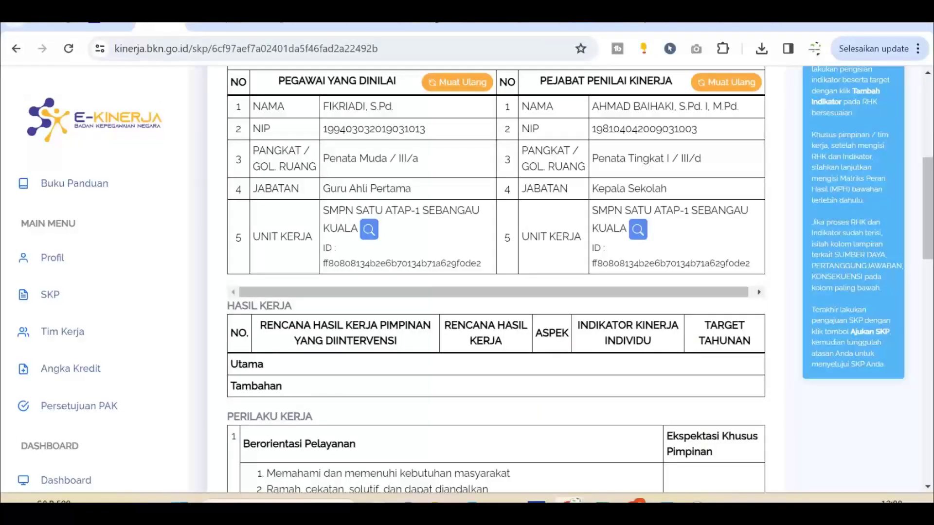
- Start adding a new RHK to the SKP and review the supervisor work result plans available for intervention
{"action": "scroll", "coordinate": [496, 280], "scroll_direction": "up", "scroll_amount": 6}
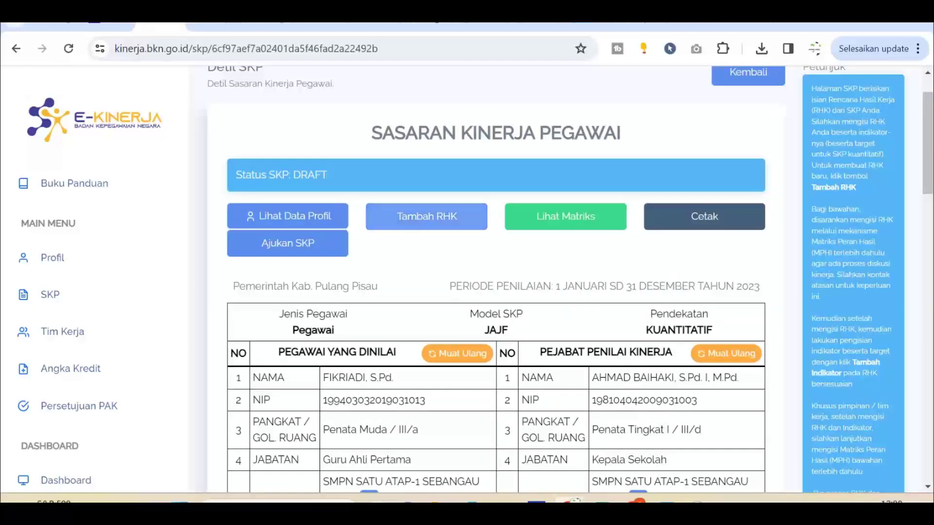
{"action": "left_click", "coordinate": [426, 217]}
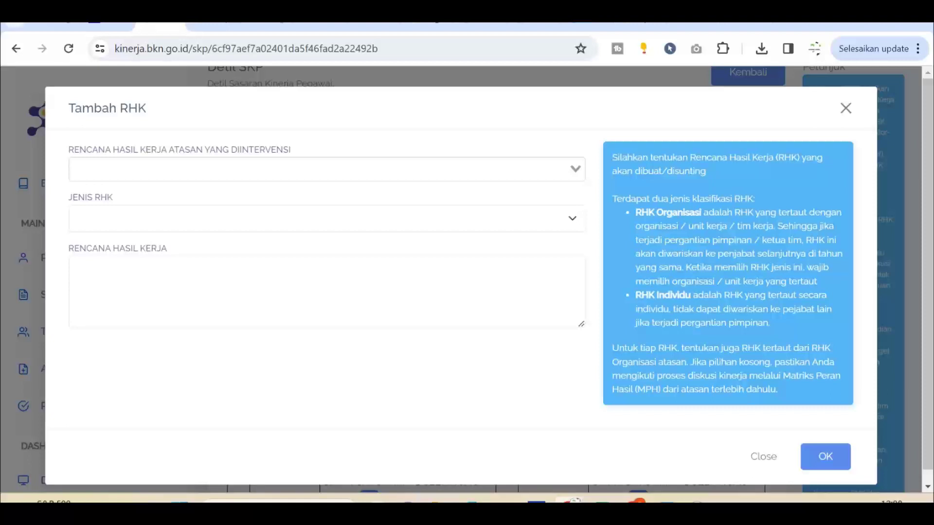
{"action": "left_click", "coordinate": [76, 169]}
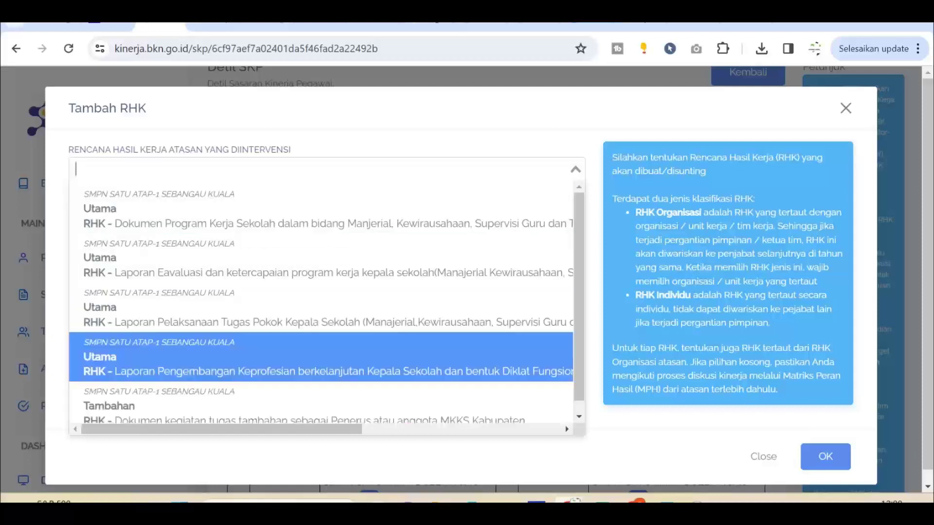
{"action": "scroll", "coordinate": [321, 302], "scroll_direction": "down", "scroll_amount": 1}
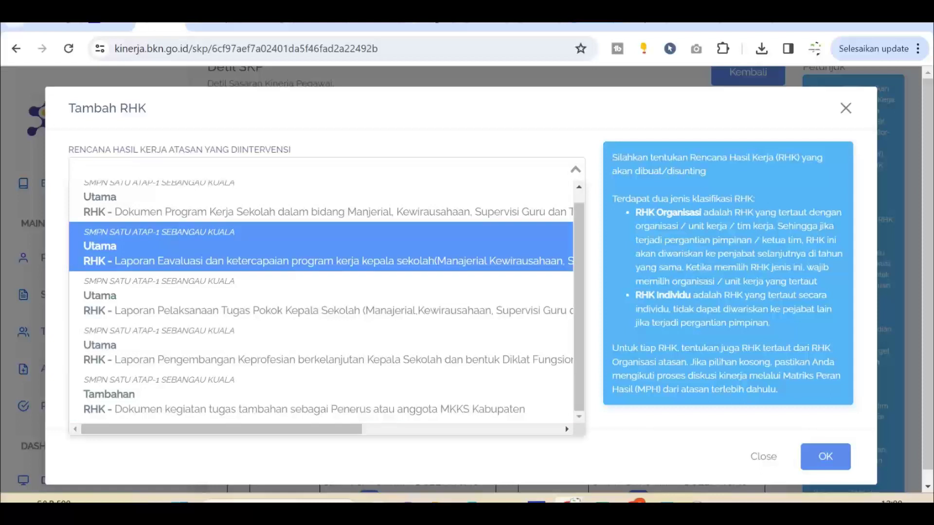
{"action": "scroll", "coordinate": [321, 292], "scroll_direction": "up", "scroll_amount": 1}
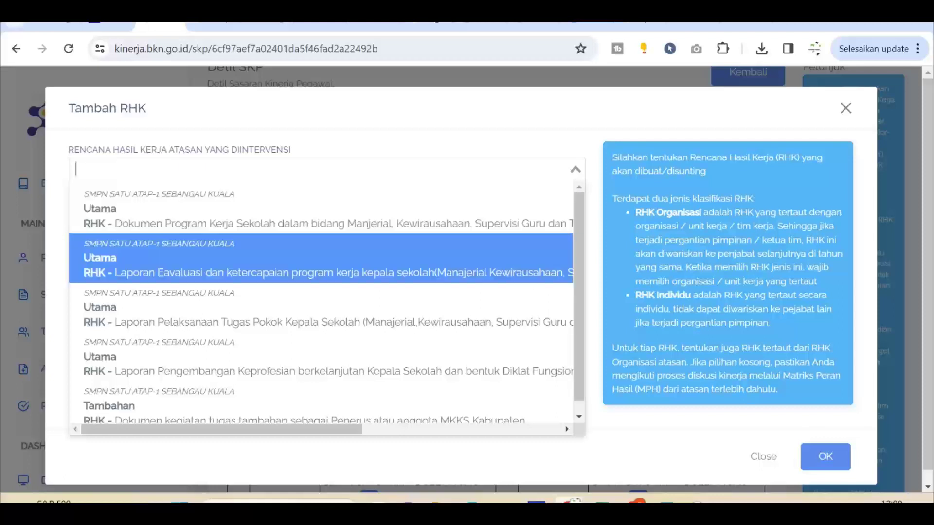
- Look up the first Utama row, Terencananya Program Sekolah, on the RHK Guru SMP sheet of the Excel reference workbook
{"action": "left_click", "coordinate": [602, 502]}
{"action": "left_click", "coordinate": [759, 428]}
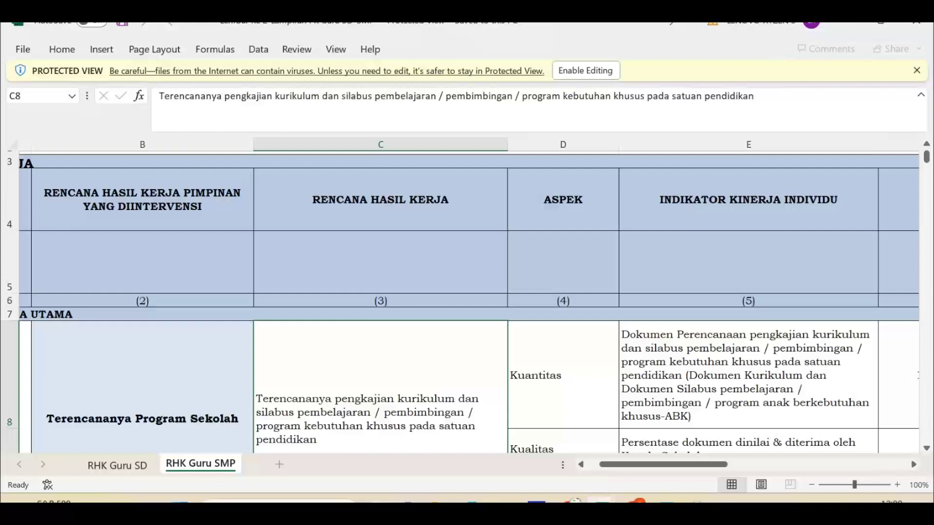
{"action": "scroll", "coordinate": [460, 301], "scroll_direction": "down", "scroll_amount": 1}
{"action": "scroll", "coordinate": [459, 301], "scroll_direction": "up", "scroll_amount": 1}
{"action": "scroll", "coordinate": [459, 301], "scroll_direction": "down", "scroll_amount": 1}
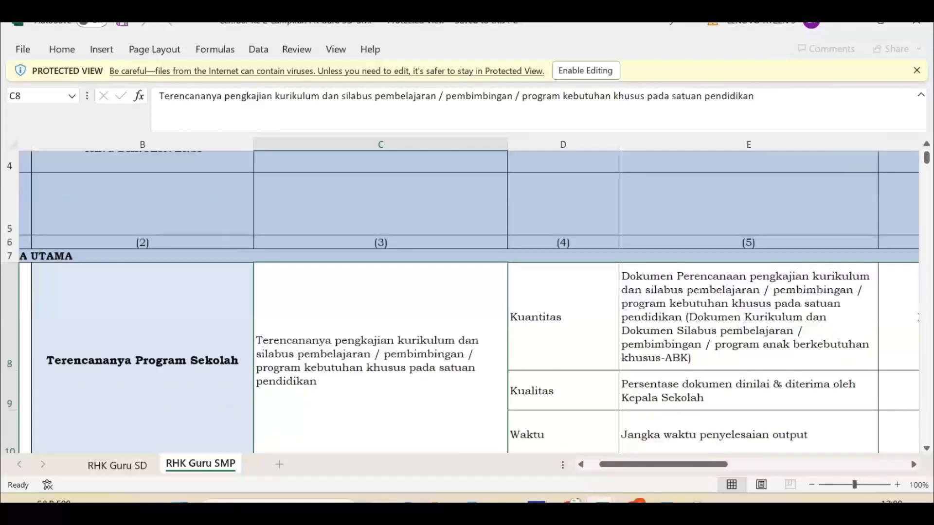
- In E-Kinerja, choose the supervisor's RHK starting "Dokumen Program Kerja Sekolah dalam bidang Manjerial" and set Jenis RHK to Utama
{"action": "left_click", "coordinate": [572, 500]}
{"action": "left_click", "coordinate": [487, 170]}
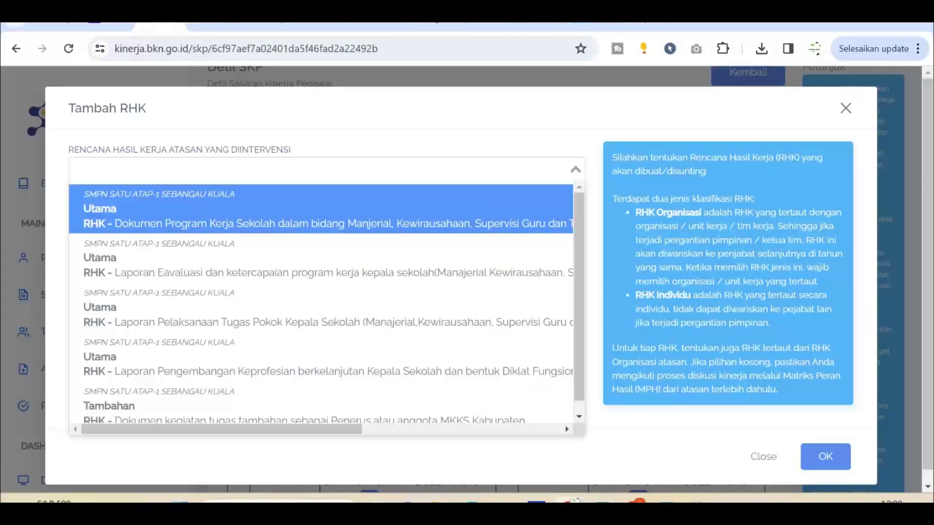
{"action": "key", "text": "Down"}
{"action": "key", "text": "Up"}
{"action": "scroll", "coordinate": [321, 301], "scroll_direction": "right", "scroll_amount": 2}
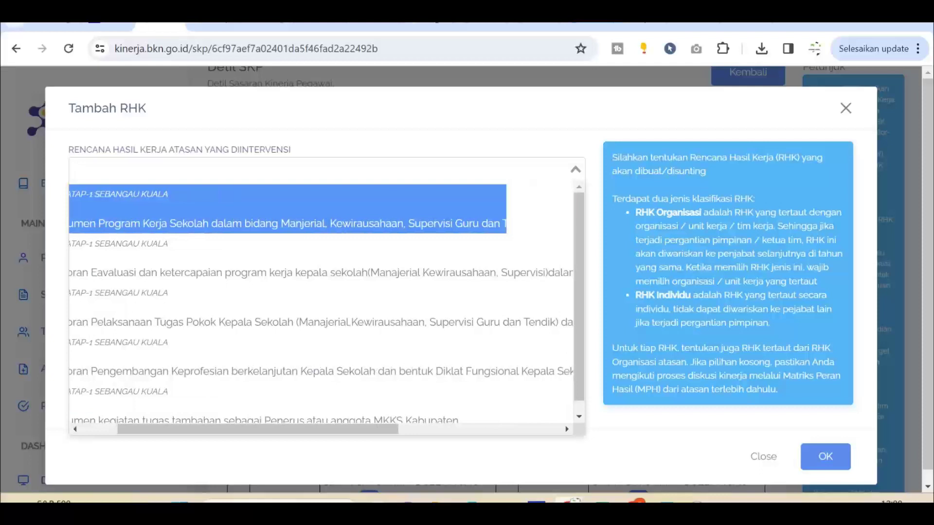
{"action": "scroll", "coordinate": [321, 301], "scroll_direction": "left", "scroll_amount": 3}
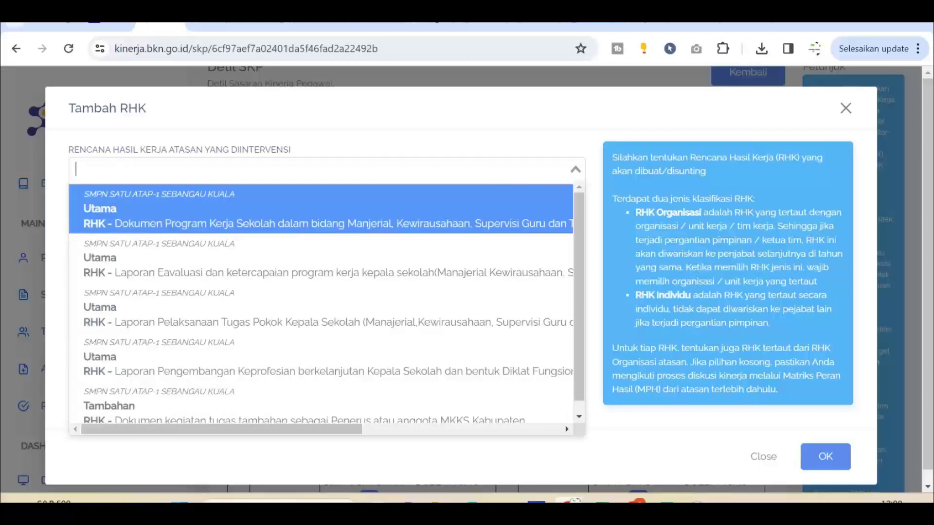
{"action": "key", "text": "Return"}
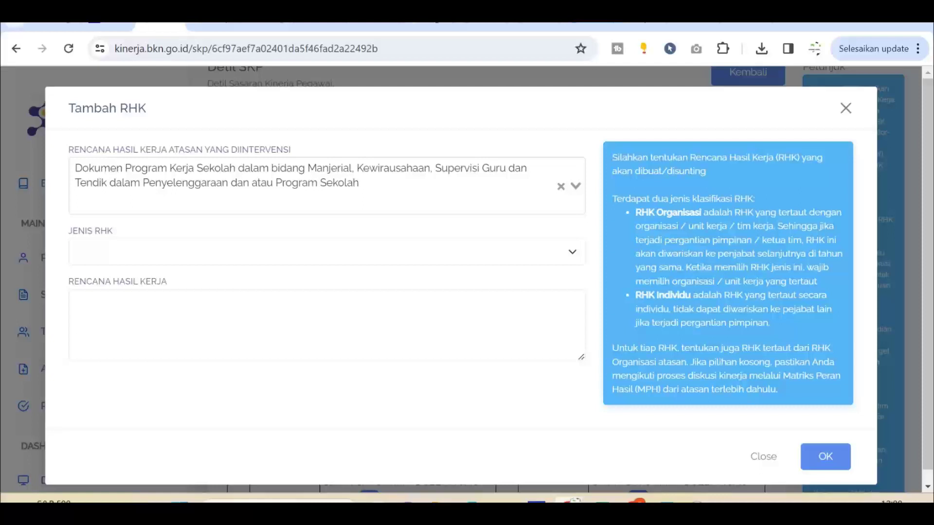
{"action": "left_click", "coordinate": [327, 252]}
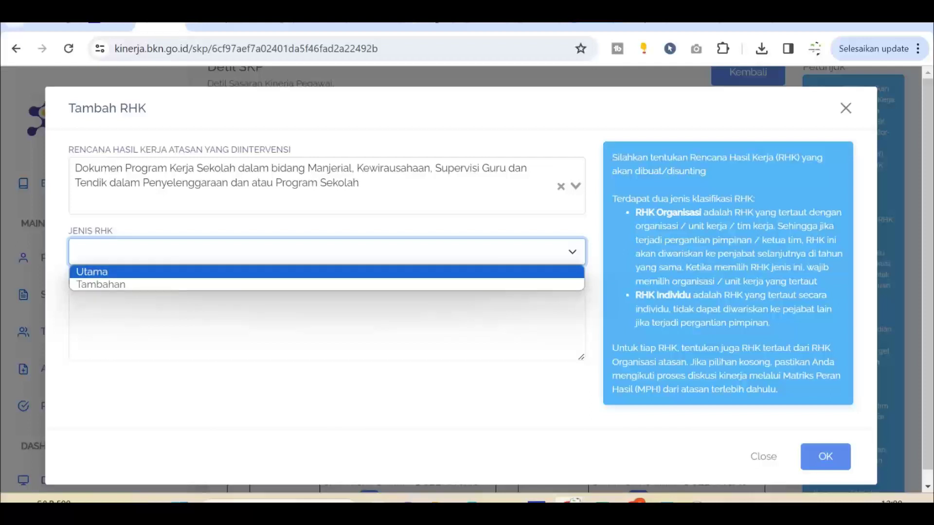
{"action": "key", "text": "Return"}
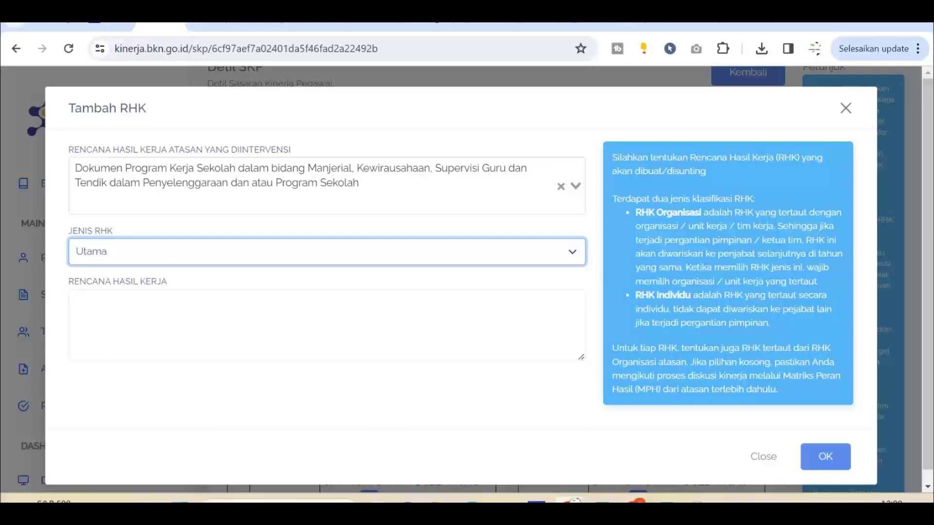
- Examine the first plan's Rencana Hasil Kerja, Aspek, Indikator, Target and Bukti Dukung columns in the Excel reference workbook
{"action": "left_click", "coordinate": [327, 324]}
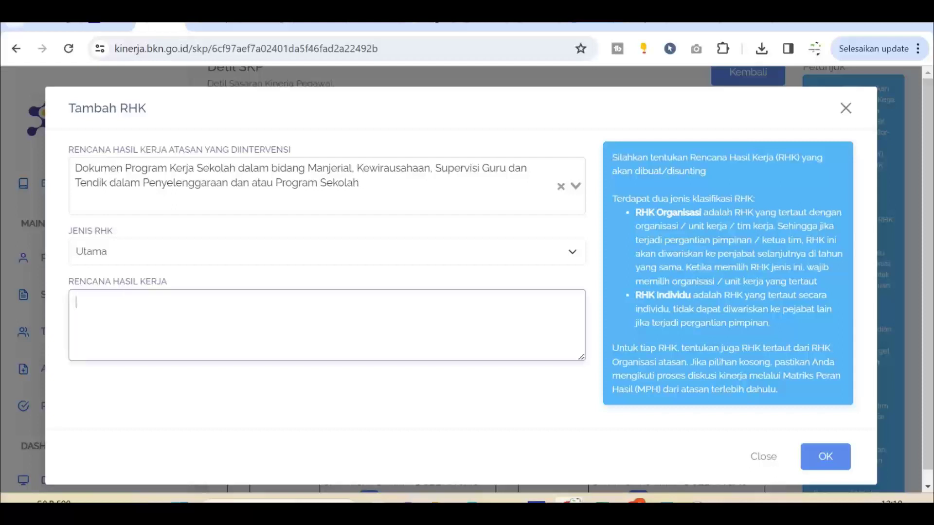
{"action": "left_click", "coordinate": [599, 500]}
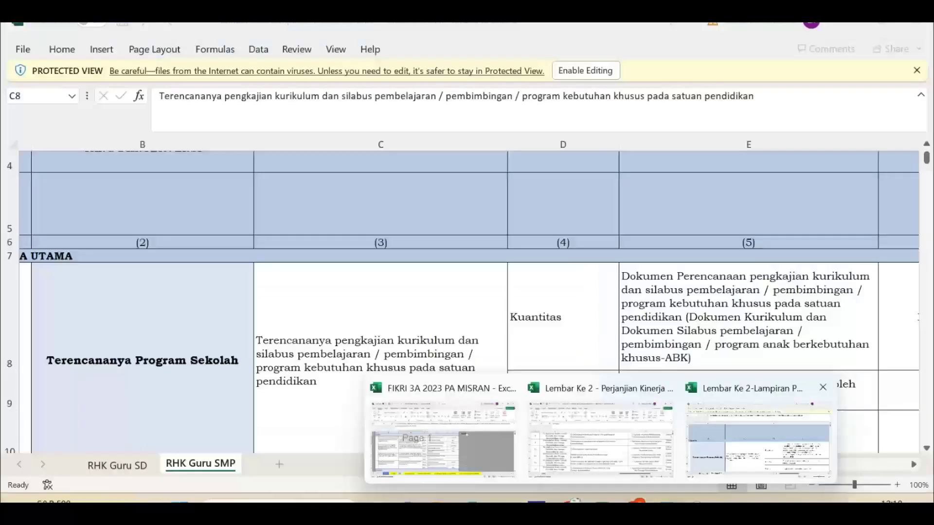
{"action": "left_click", "coordinate": [759, 438]}
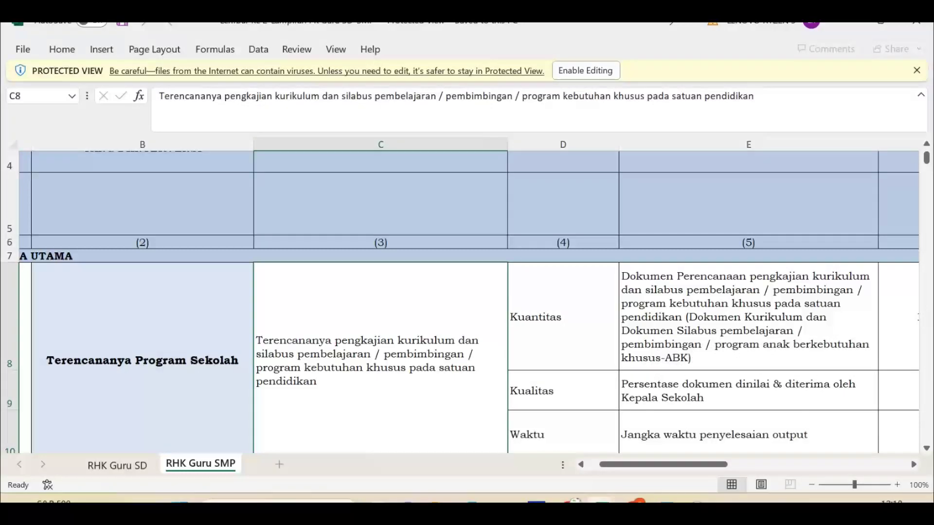
{"action": "scroll", "coordinate": [469, 302], "scroll_direction": "right", "scroll_amount": 8}
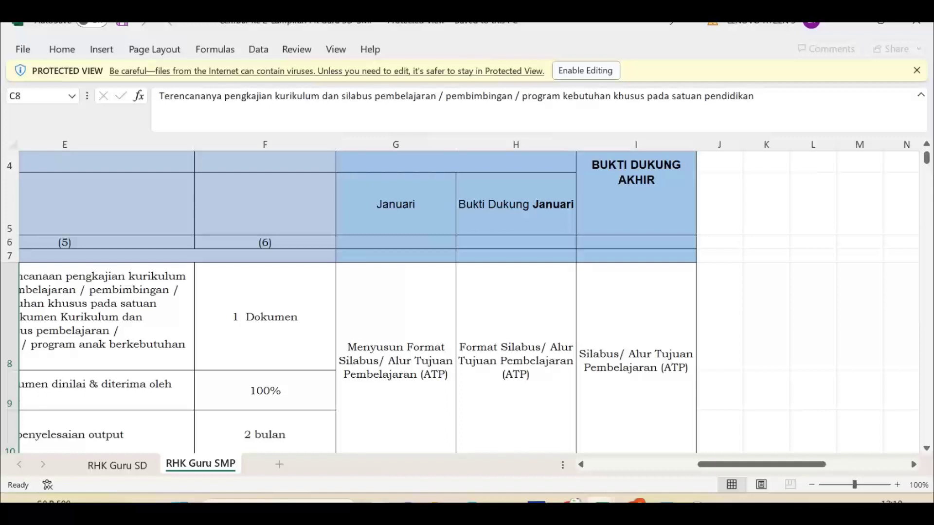
{"action": "scroll", "coordinate": [469, 301], "scroll_direction": "left", "scroll_amount": 5}
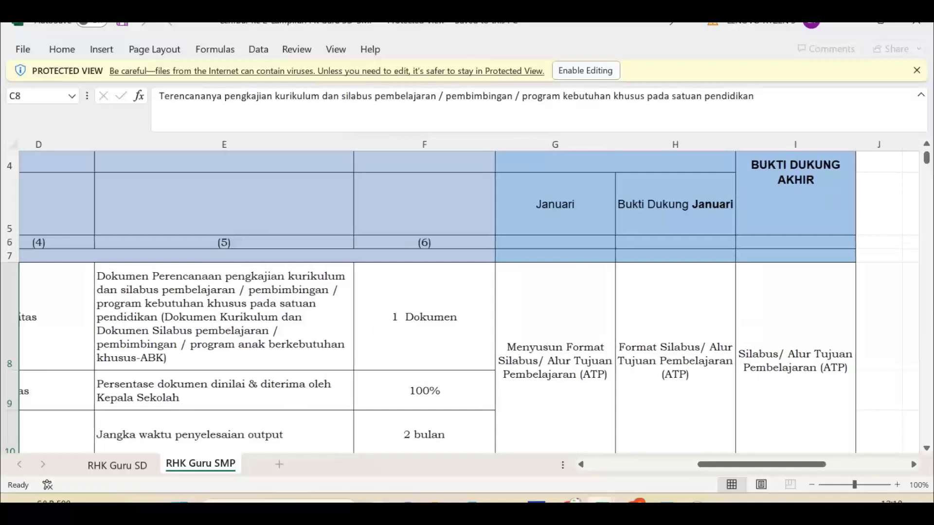
{"action": "scroll", "coordinate": [469, 301], "scroll_direction": "left", "scroll_amount": 5}
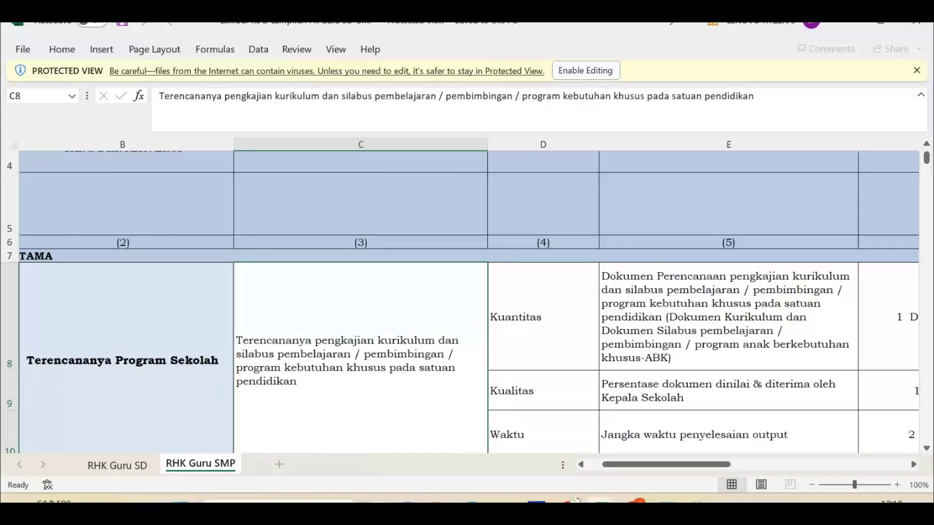
{"action": "scroll", "coordinate": [469, 302], "scroll_direction": "right", "scroll_amount": 1}
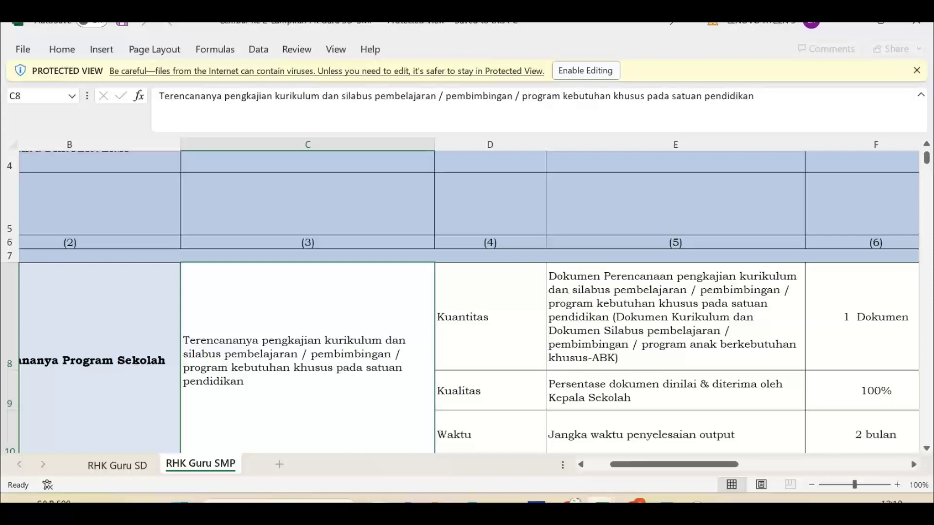
{"action": "scroll", "coordinate": [469, 301], "scroll_direction": "up", "scroll_amount": 2}
{"action": "scroll", "coordinate": [468, 301], "scroll_direction": "down", "scroll_amount": 1}
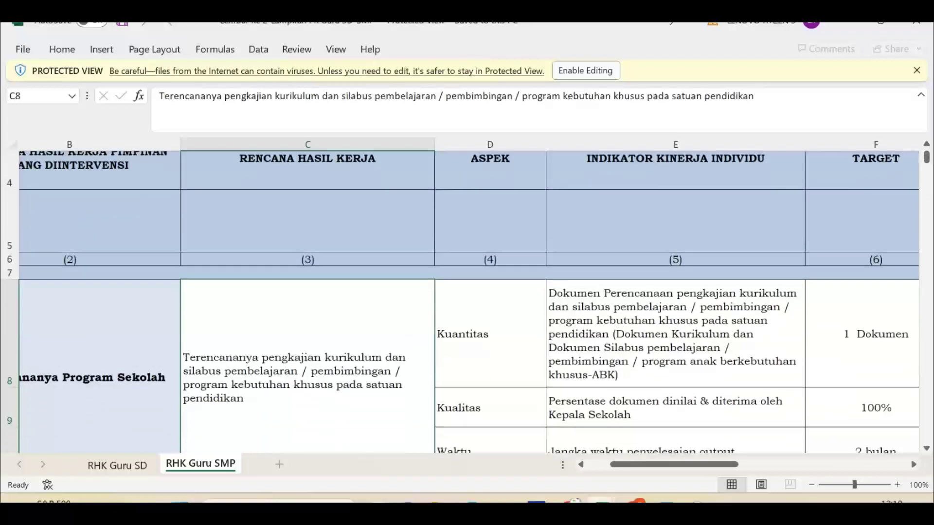
{"action": "scroll", "coordinate": [469, 302], "scroll_direction": "down", "scroll_amount": 1}
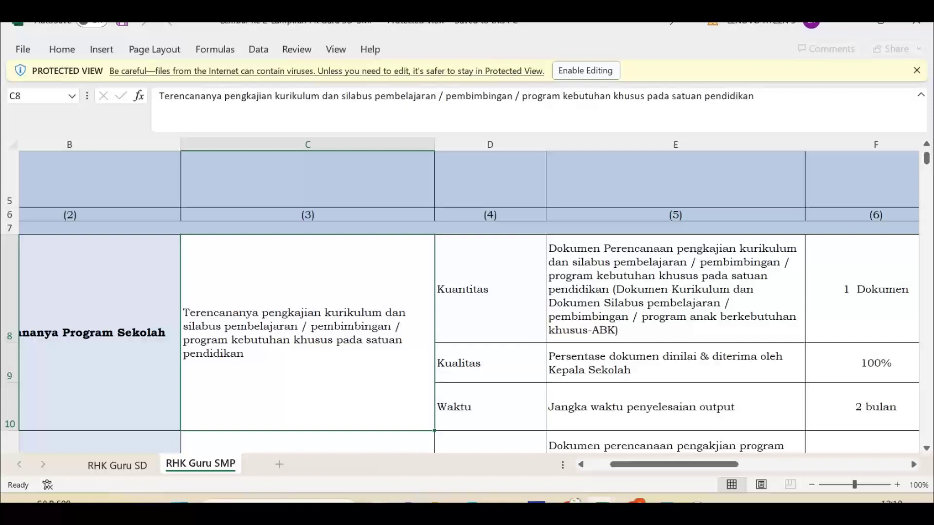
- Copy the Rencana Hasil Kerja text from cell C8 into the new RHK in E-Kinerja and save it
{"action": "key", "text": "ctrl+c"}
{"action": "mouse_move", "coordinate": [633, 508]}
{"action": "left_click", "coordinate": [569, 506]}
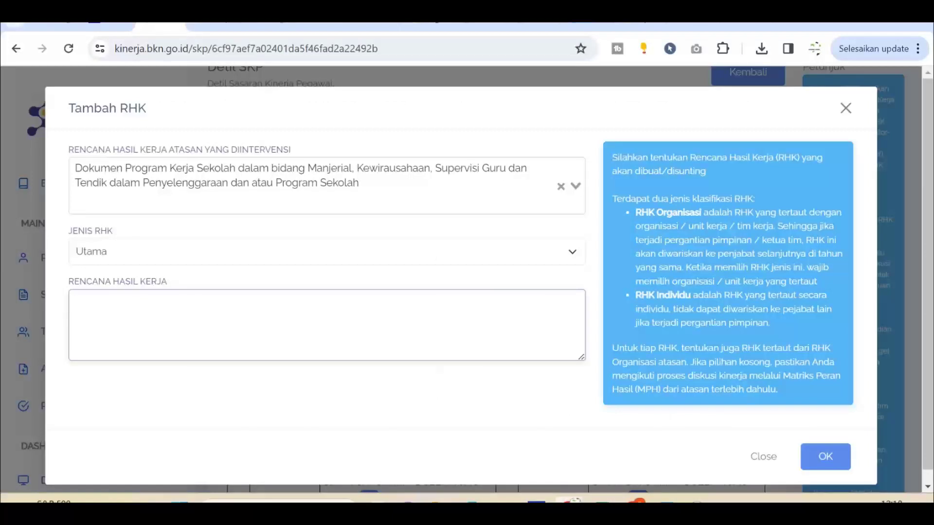
{"action": "key", "text": "ctrl+v"}
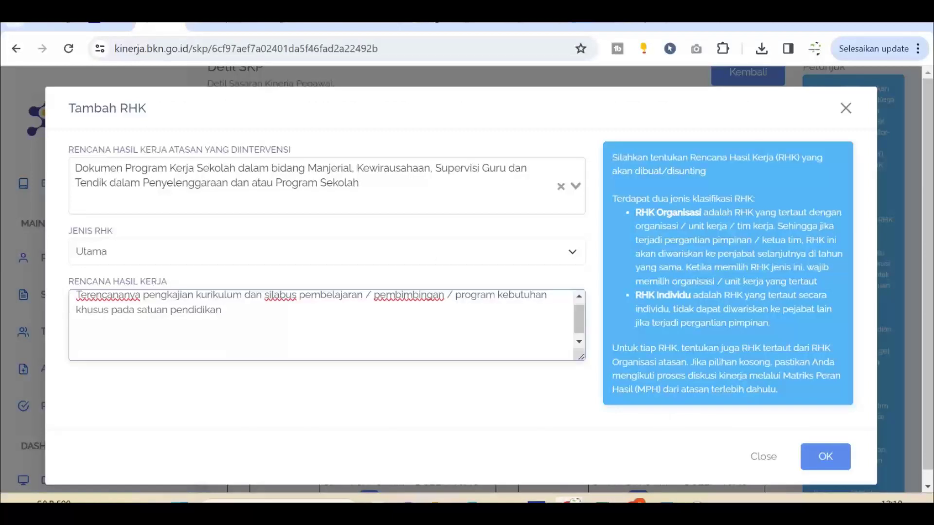
{"action": "left_click", "coordinate": [825, 456]}
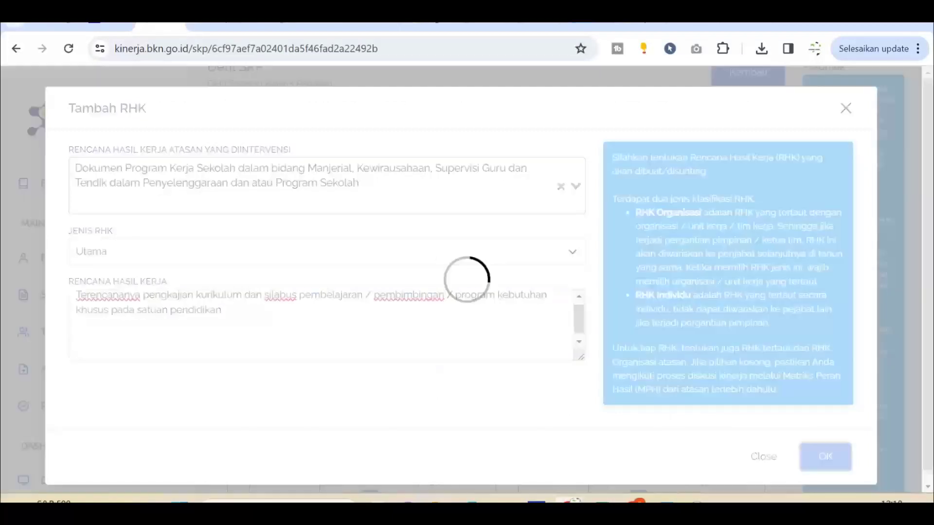
- Start a new indicator for the first Utama work result plan and set its aspect to Kuantitas
{"action": "scroll", "coordinate": [495, 280], "scroll_direction": "down", "scroll_amount": 8}
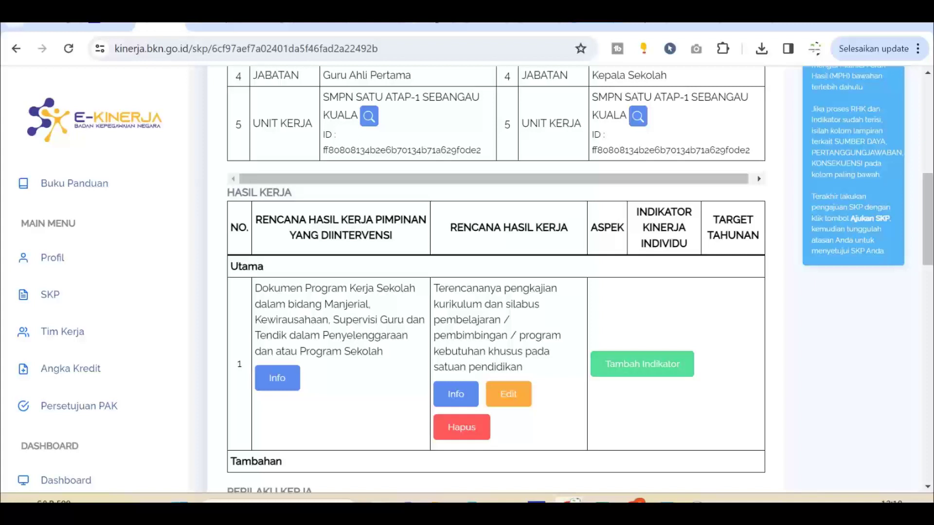
{"action": "left_click", "coordinate": [642, 364]}
{"action": "left_click", "coordinate": [374, 171]}
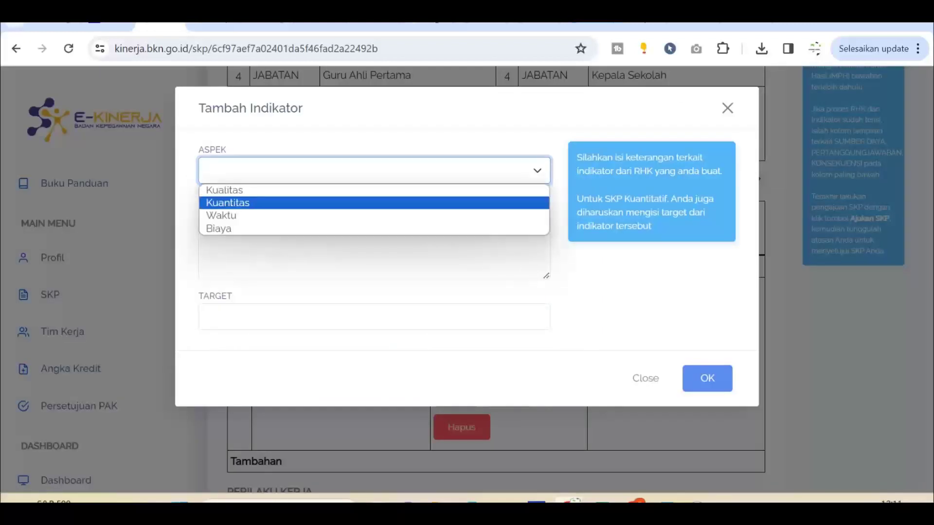
{"action": "key", "text": "Return"}
{"action": "left_click", "coordinate": [206, 221]}
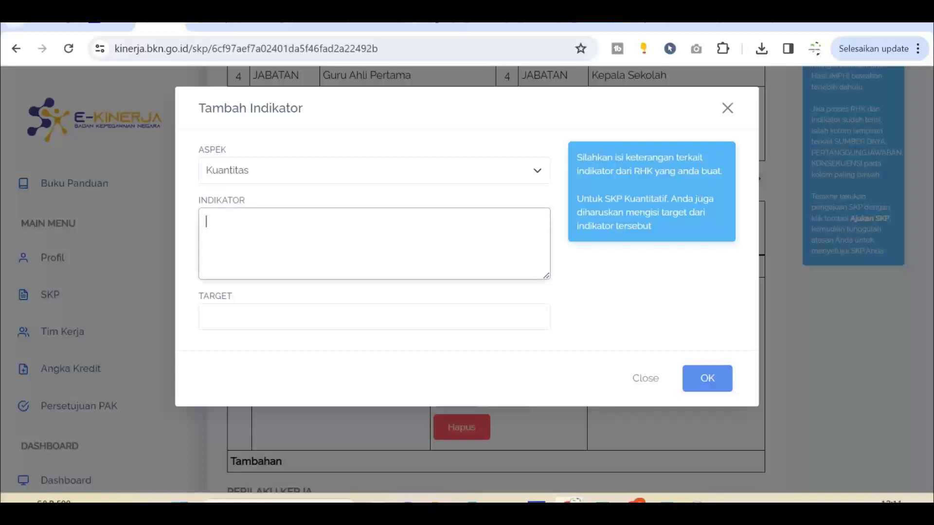
- Copy the Kuantitas indicator text from cell E8 of the Excel reference workbook into the new indicator's Indikator field in E-Kinerja
{"action": "mouse_move", "coordinate": [602, 501]}
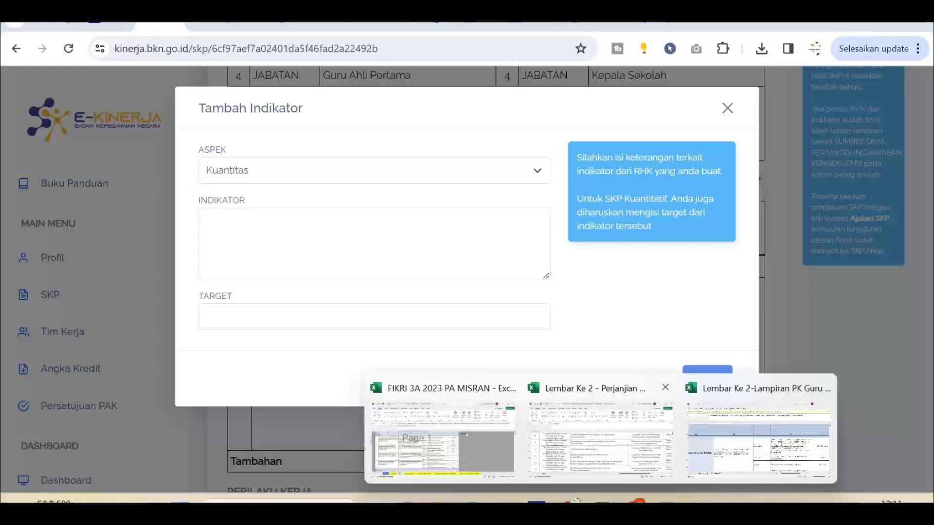
{"action": "left_click", "coordinate": [761, 418]}
{"action": "scroll", "coordinate": [469, 341], "scroll_direction": "right", "scroll_amount": 3}
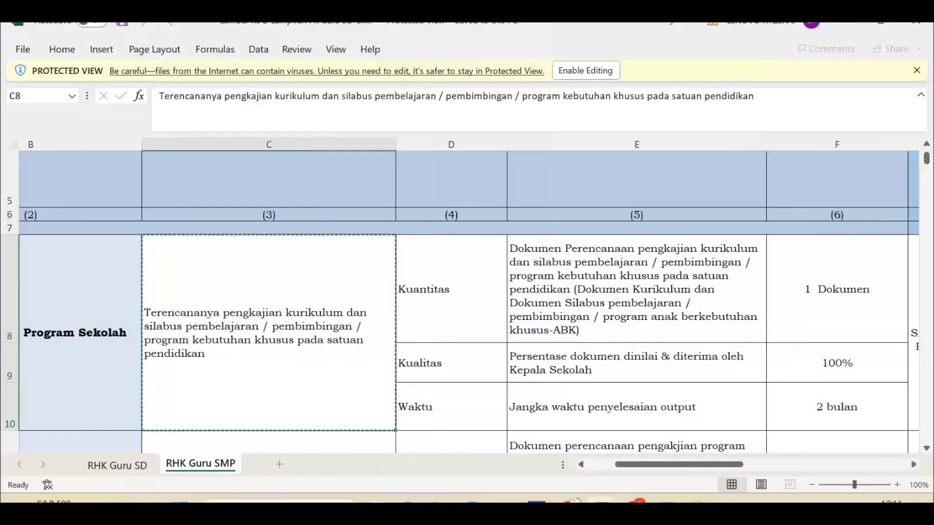
{"action": "scroll", "coordinate": [469, 340], "scroll_direction": "up", "scroll_amount": 1}
{"action": "scroll", "coordinate": [469, 341], "scroll_direction": "up", "scroll_amount": 1}
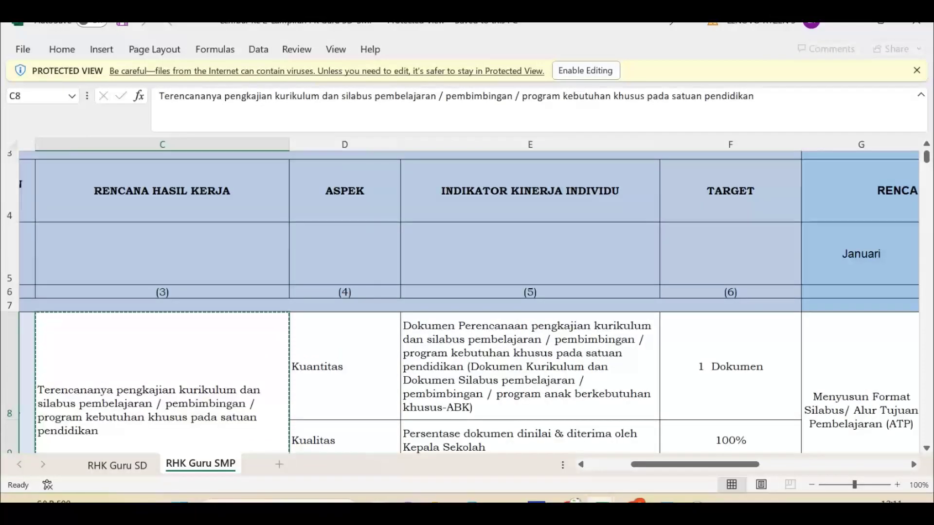
{"action": "left_click", "coordinate": [529, 366]}
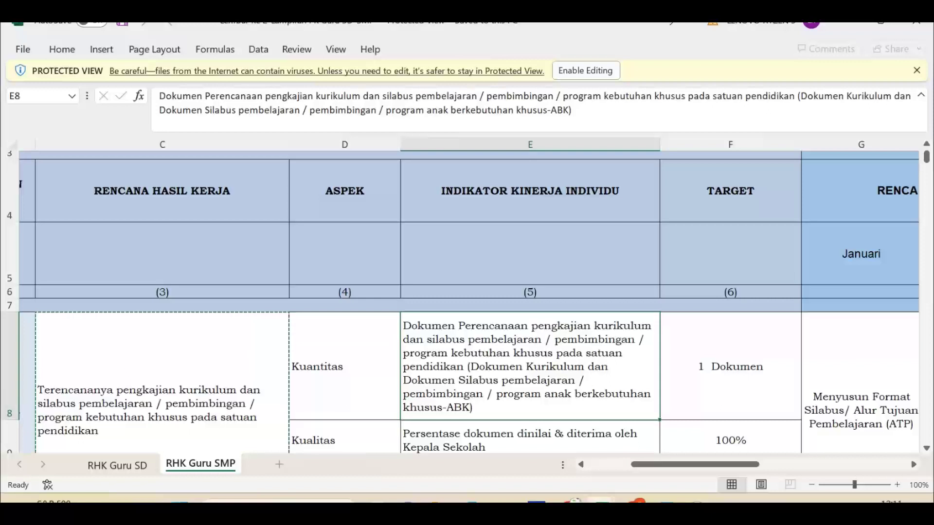
{"action": "key", "text": "ctrl+c"}
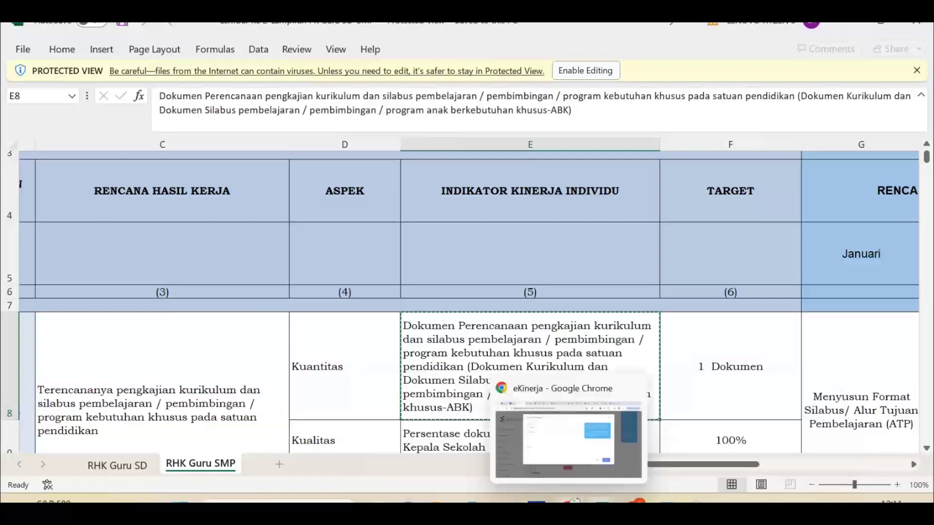
{"action": "key", "text": "alt+Tab"}
{"action": "key", "text": "ctrl+v"}
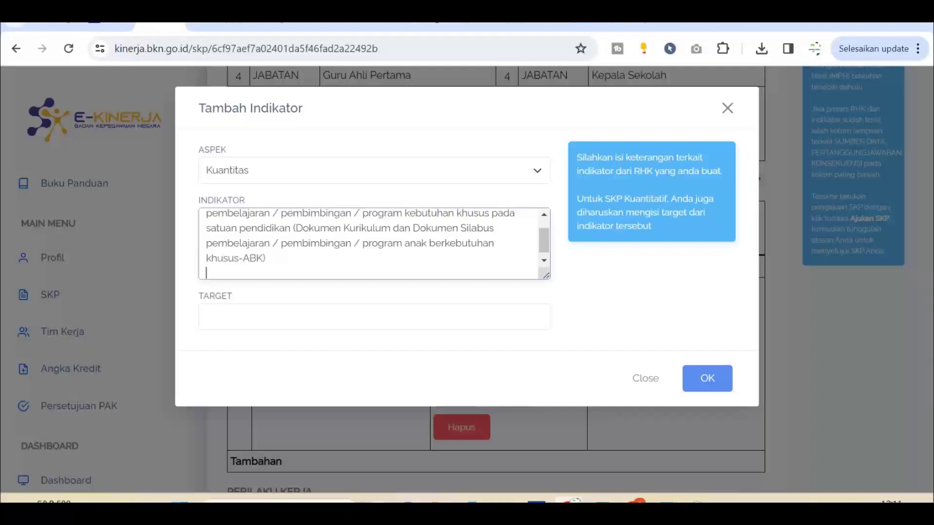
- Check the Kuantitas target in the Excel workbook, enter "1 Dokumen" as the indicator's target in E-Kinerja and save the indicator
{"action": "left_click", "coordinate": [291, 316]}
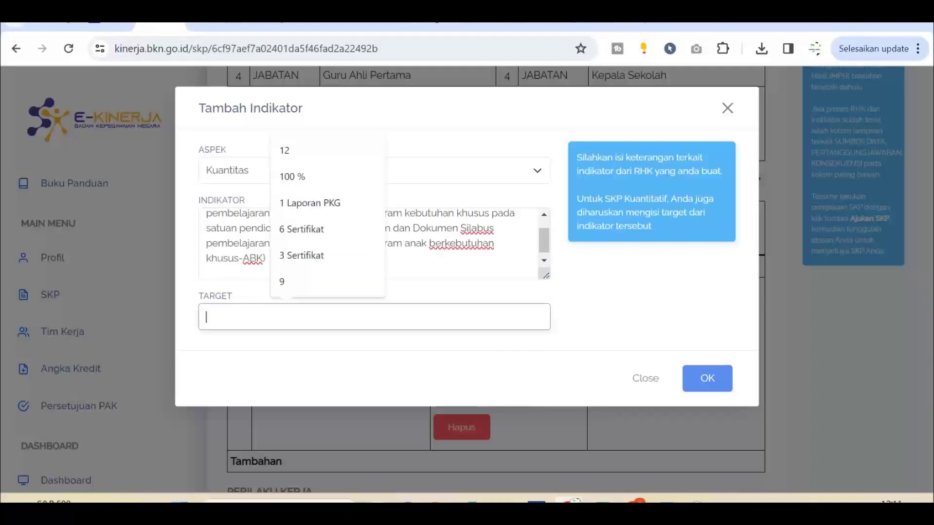
{"action": "left_click", "coordinate": [602, 501]}
{"action": "left_click", "coordinate": [808, 418]}
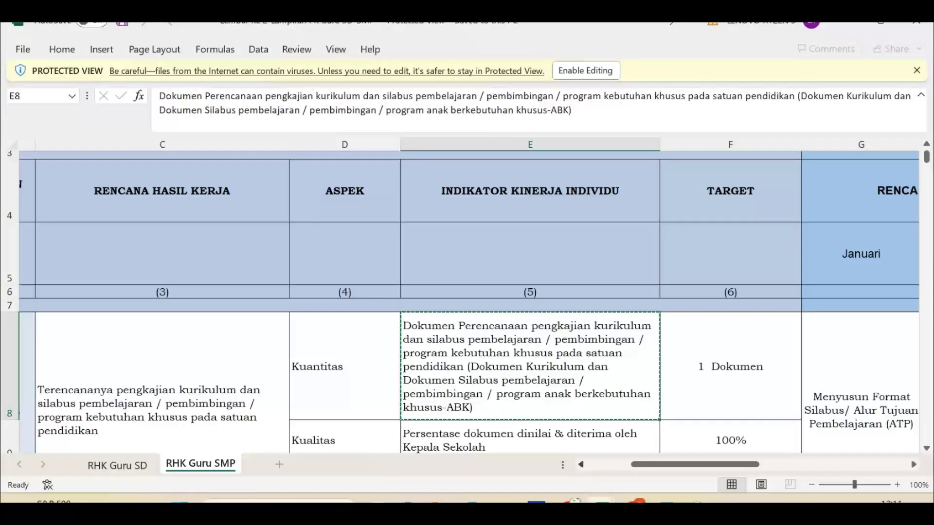
{"action": "scroll", "coordinate": [460, 296], "scroll_direction": "right", "scroll_amount": 5}
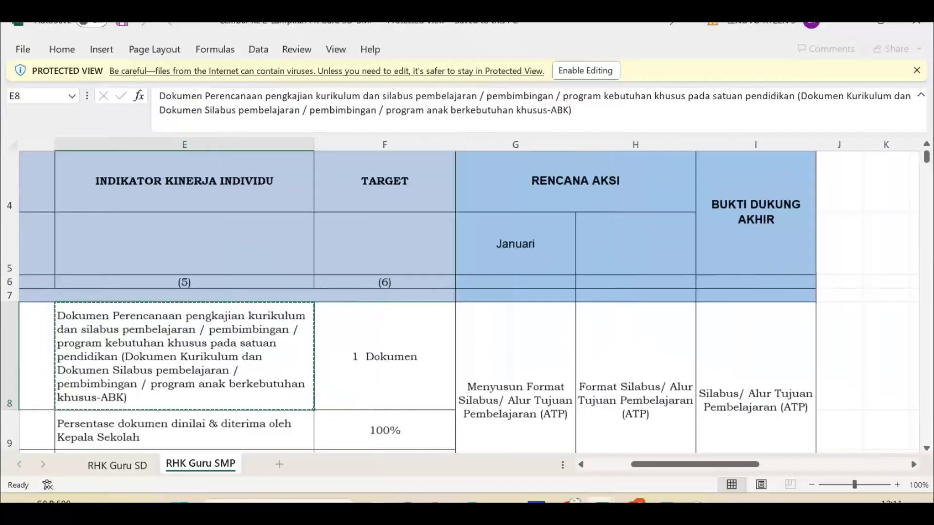
{"action": "scroll", "coordinate": [460, 301], "scroll_direction": "down", "scroll_amount": 3}
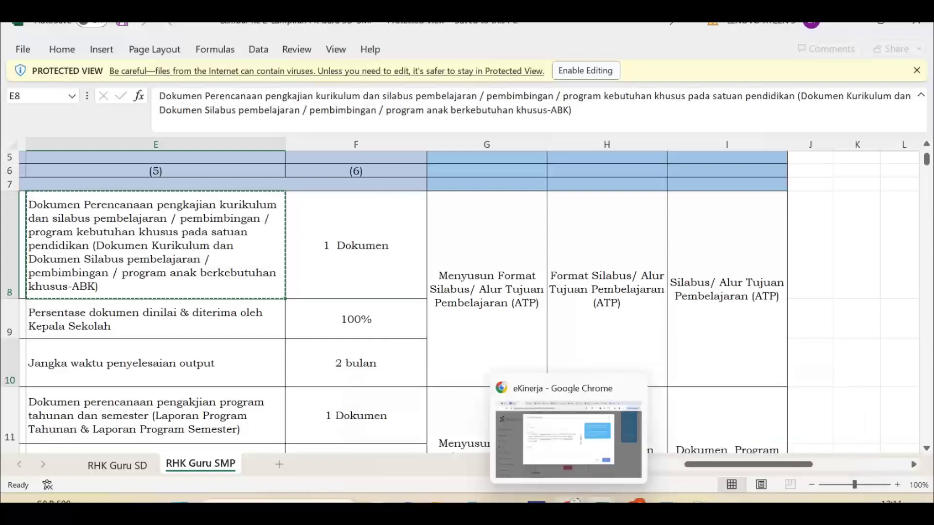
{"action": "left_click", "coordinate": [570, 501]}
{"action": "left_click", "coordinate": [374, 317]}
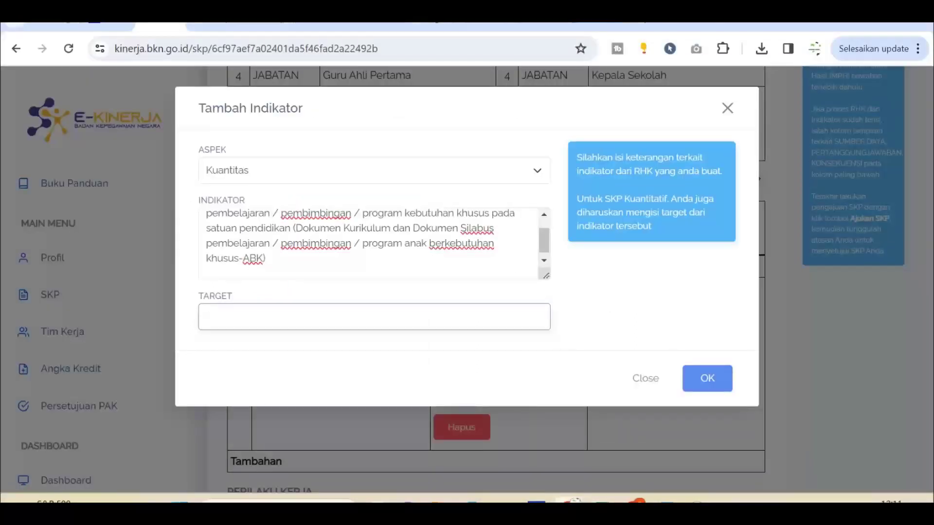
{"action": "type", "text": "1"}
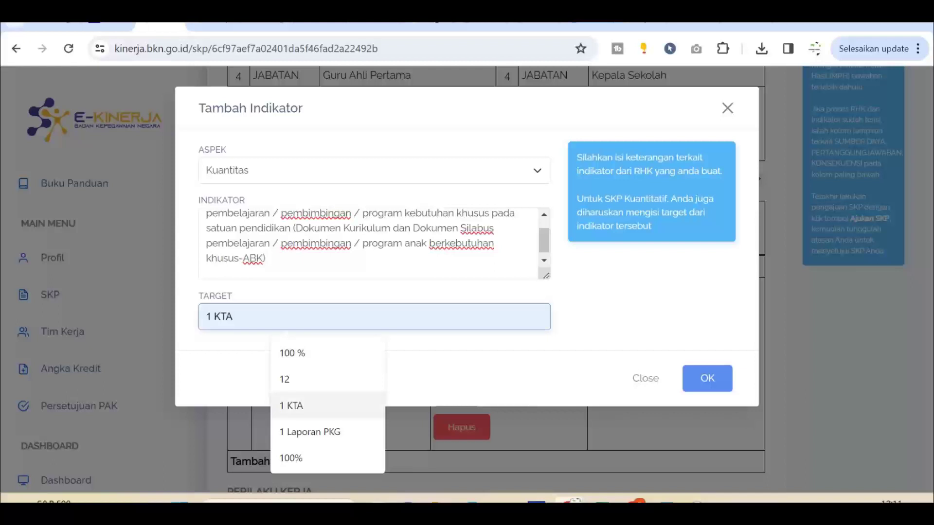
{"action": "type", "text": "1 d"}
{"action": "key", "text": "BackSpace"}
{"action": "type", "text": "D"}
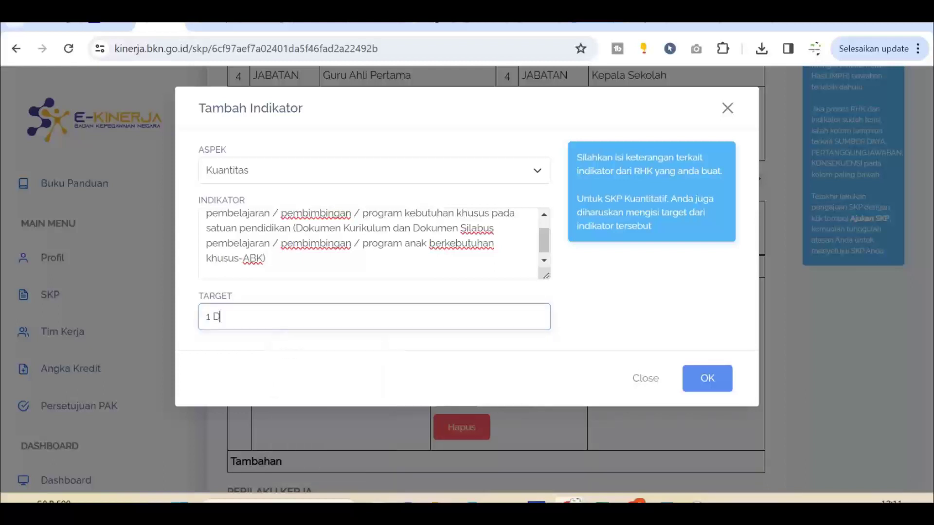
{"action": "type", "text": "okumen"}
{"action": "left_click", "coordinate": [707, 378]}
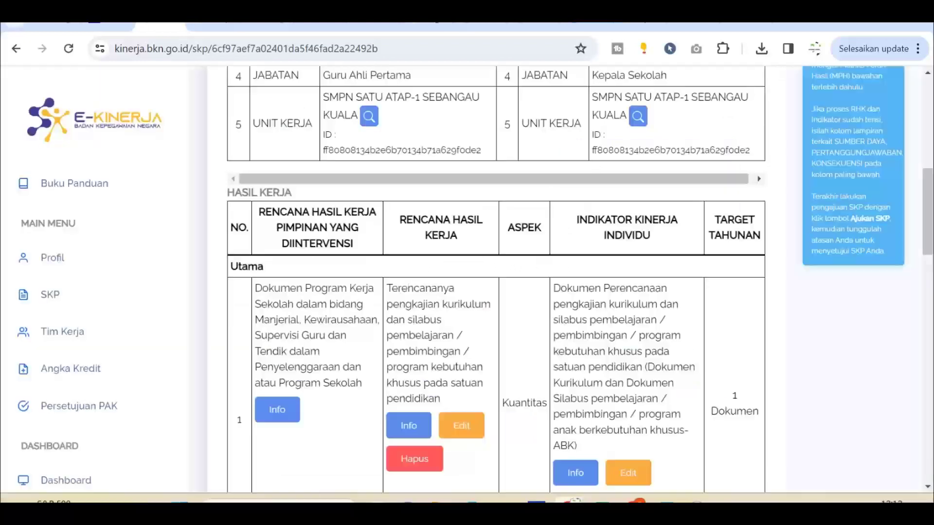
- Start another RHK, choosing the supervisor's RHK starting "Dokumen Program Kerja Sekolah dalam bidang Manjerial" and setting Jenis RHK to Utama
{"action": "scroll", "coordinate": [496, 280], "scroll_direction": "down", "scroll_amount": 3}
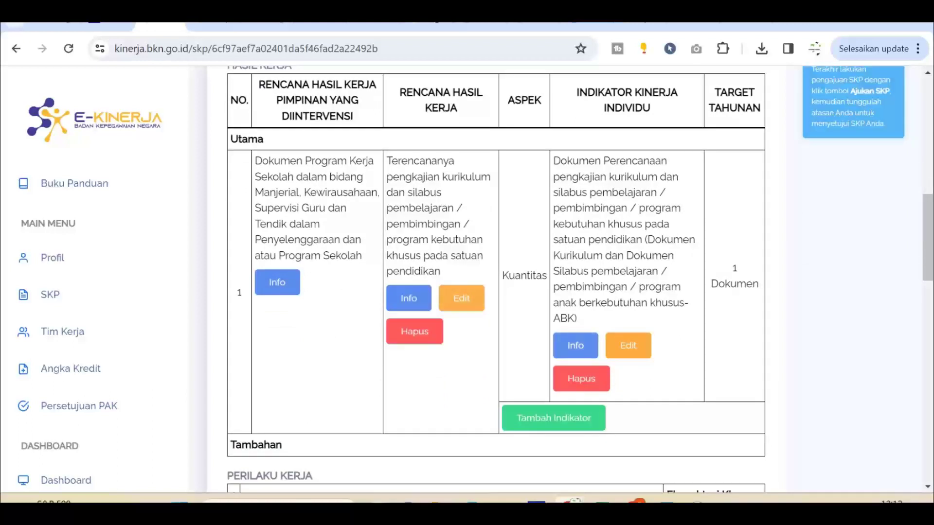
{"action": "scroll", "coordinate": [496, 280], "scroll_direction": "up", "scroll_amount": 2}
{"action": "scroll", "coordinate": [496, 280], "scroll_direction": "down", "scroll_amount": 1}
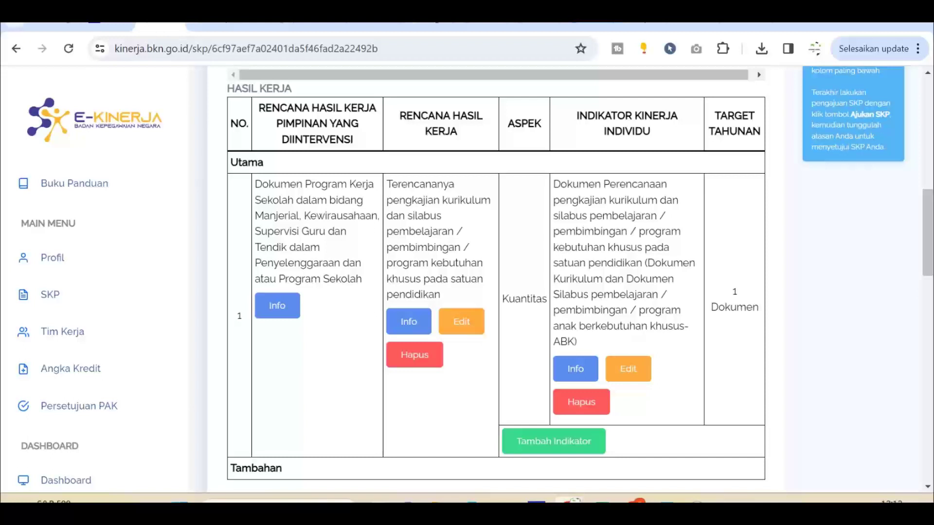
{"action": "scroll", "coordinate": [496, 279], "scroll_direction": "up", "scroll_amount": 5}
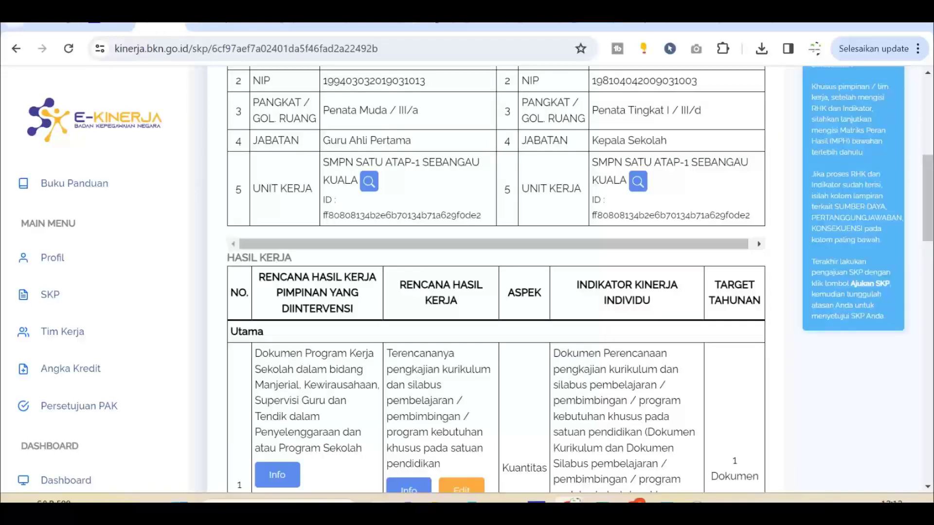
{"action": "scroll", "coordinate": [496, 280], "scroll_direction": "up", "scroll_amount": 2}
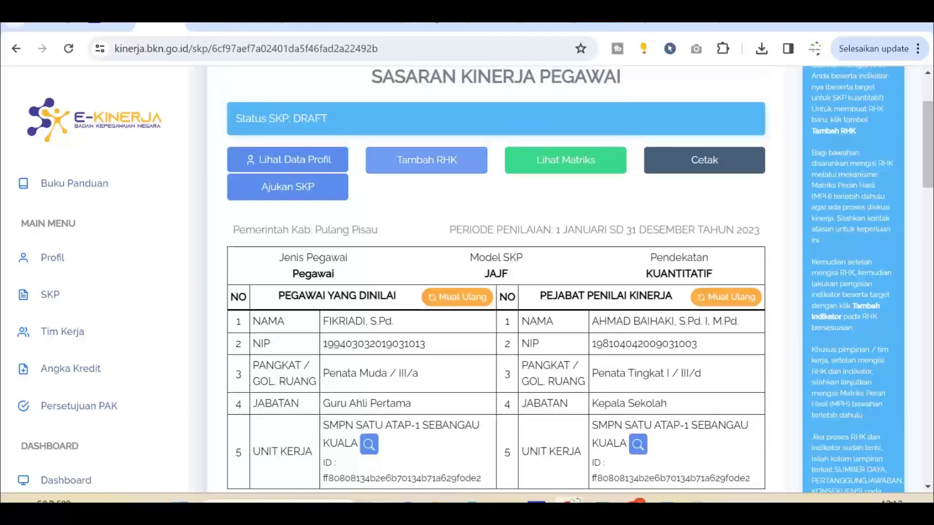
{"action": "left_click", "coordinate": [426, 159]}
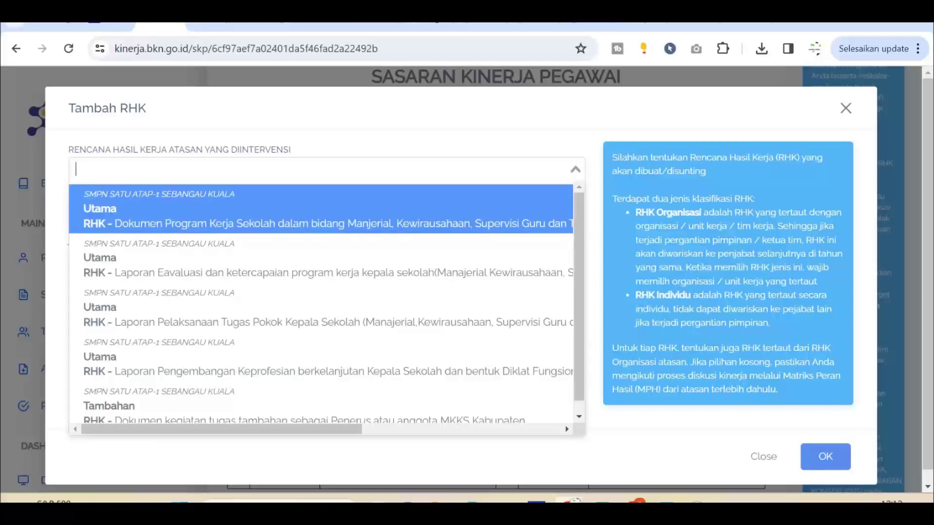
{"action": "scroll", "coordinate": [321, 301], "scroll_direction": "right", "scroll_amount": 3}
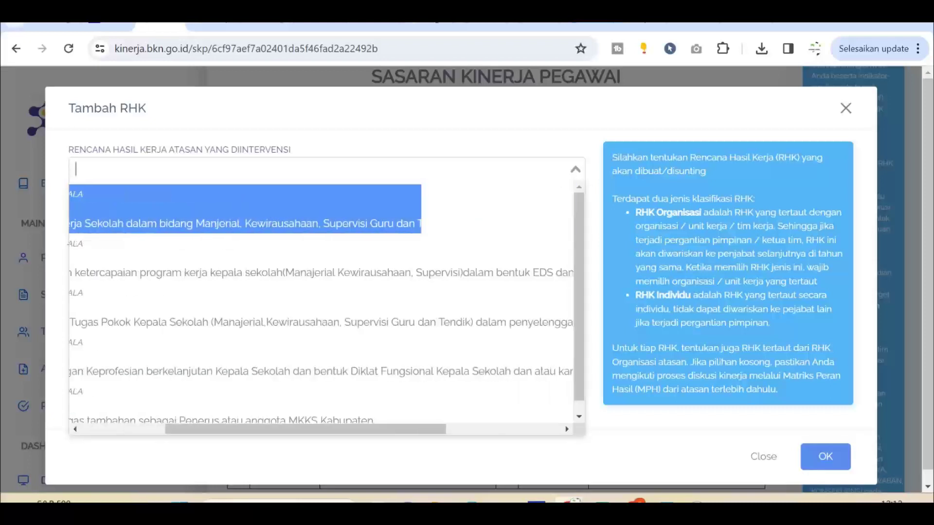
{"action": "scroll", "coordinate": [321, 301], "scroll_direction": "left", "scroll_amount": 3}
{"action": "key", "text": "Return"}
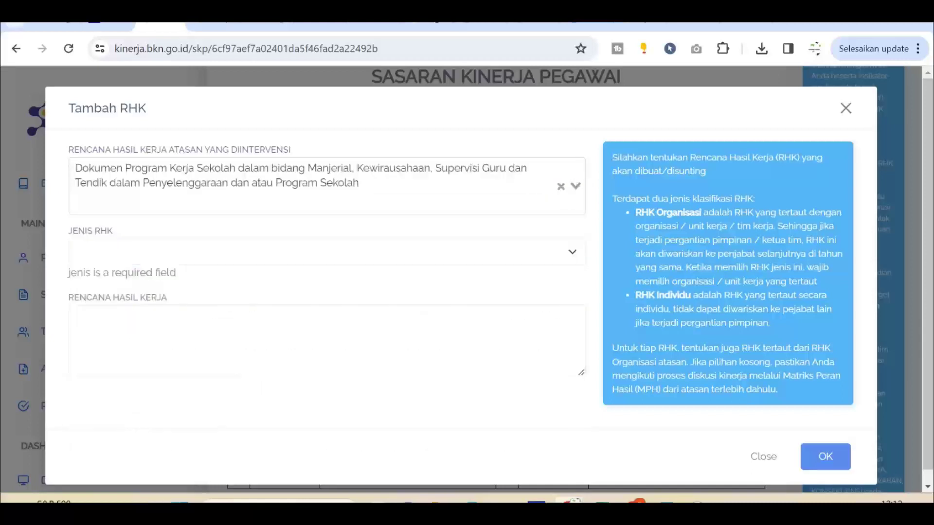
{"action": "key", "text": "space"}
{"action": "key", "text": "Down"}
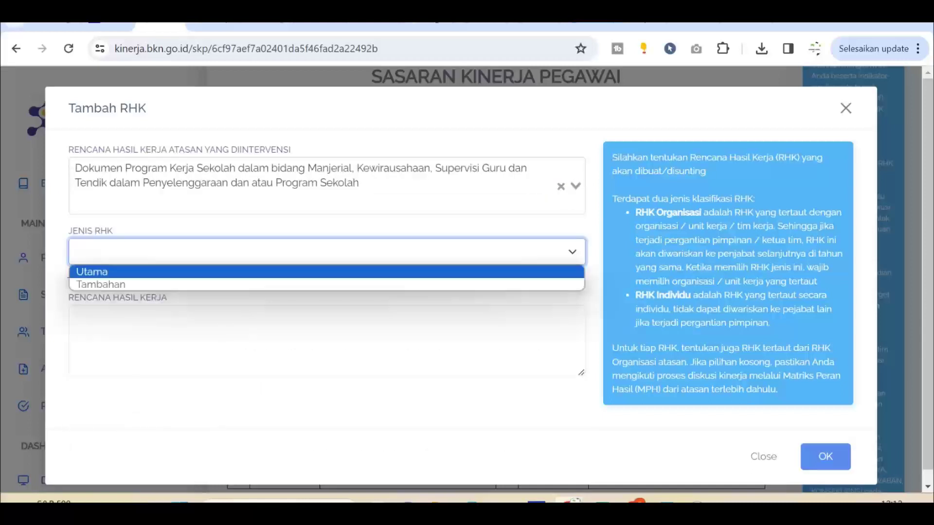
{"action": "key", "text": "Return"}
{"action": "key", "text": "Tab"}
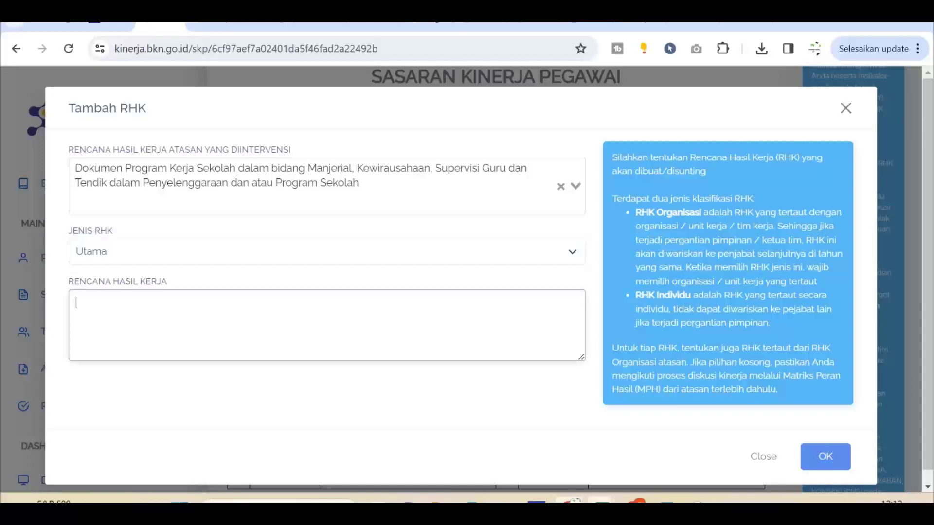
- Switch to the Excel reference workbook and copy the second plan's Rencana Hasil Kerja text from cell C11
{"action": "mouse_move", "coordinate": [600, 501]}
{"action": "mouse_move", "coordinate": [601, 437]}
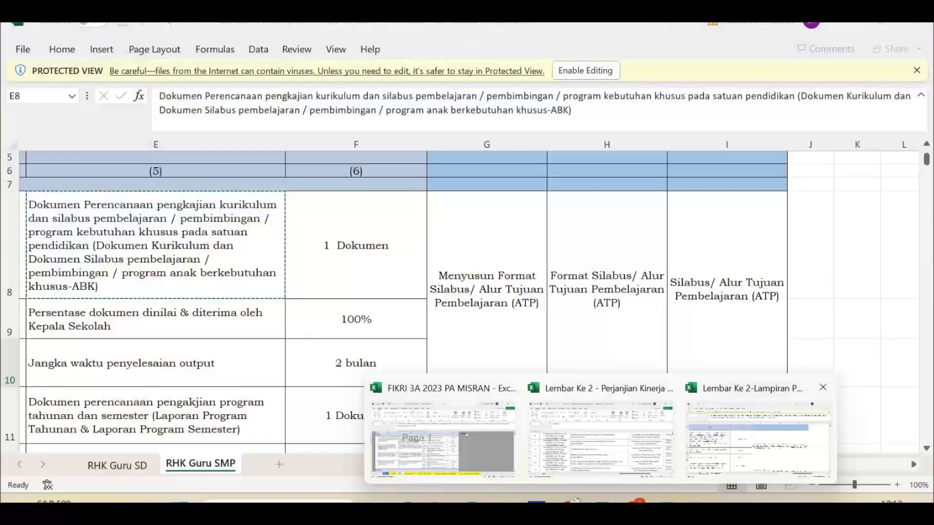
{"action": "left_click", "coordinate": [758, 438]}
{"action": "scroll", "coordinate": [459, 301], "scroll_direction": "down", "scroll_amount": 1}
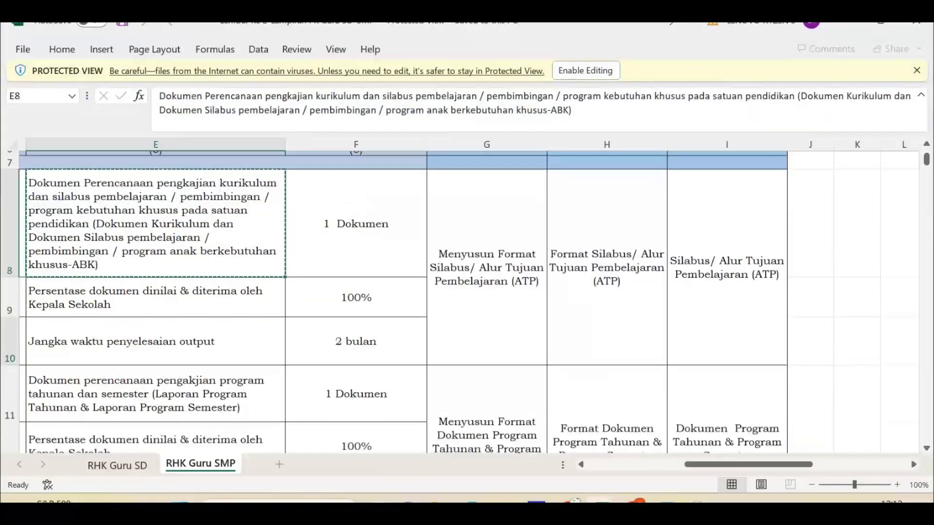
{"action": "scroll", "coordinate": [459, 301], "scroll_direction": "left", "scroll_amount": 1}
{"action": "scroll", "coordinate": [459, 301], "scroll_direction": "left", "scroll_amount": 3}
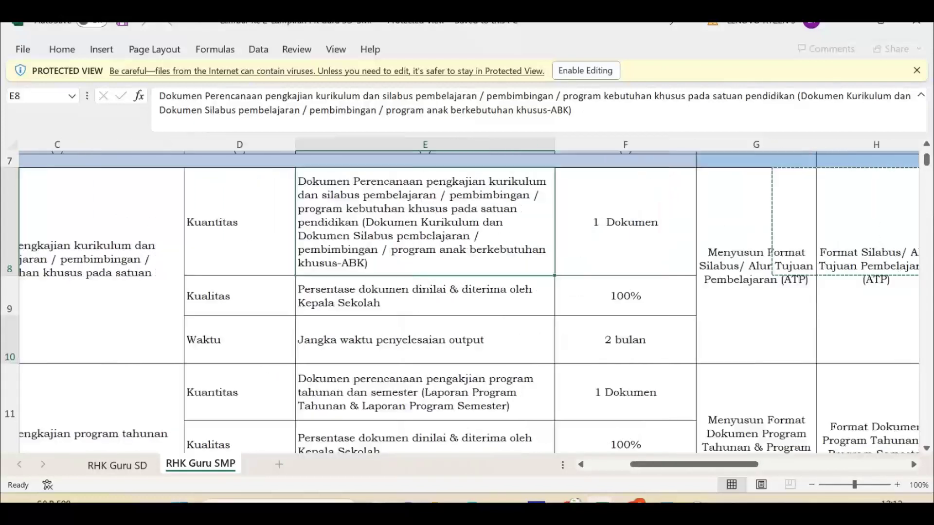
{"action": "scroll", "coordinate": [459, 302], "scroll_direction": "right", "scroll_amount": 3}
{"action": "scroll", "coordinate": [459, 301], "scroll_direction": "down", "scroll_amount": 1}
{"action": "scroll", "coordinate": [459, 301], "scroll_direction": "left", "scroll_amount": 1}
{"action": "key", "text": "ctrl+c"}
{"action": "scroll", "coordinate": [459, 301], "scroll_direction": "down", "scroll_amount": 1}
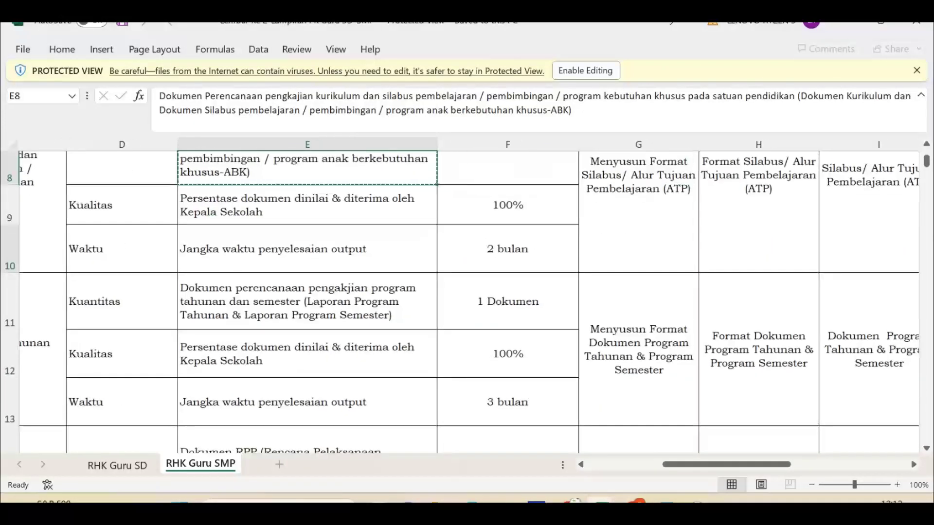
{"action": "scroll", "coordinate": [459, 301], "scroll_direction": "left", "scroll_amount": 2}
{"action": "scroll", "coordinate": [459, 301], "scroll_direction": "left", "scroll_amount": 2}
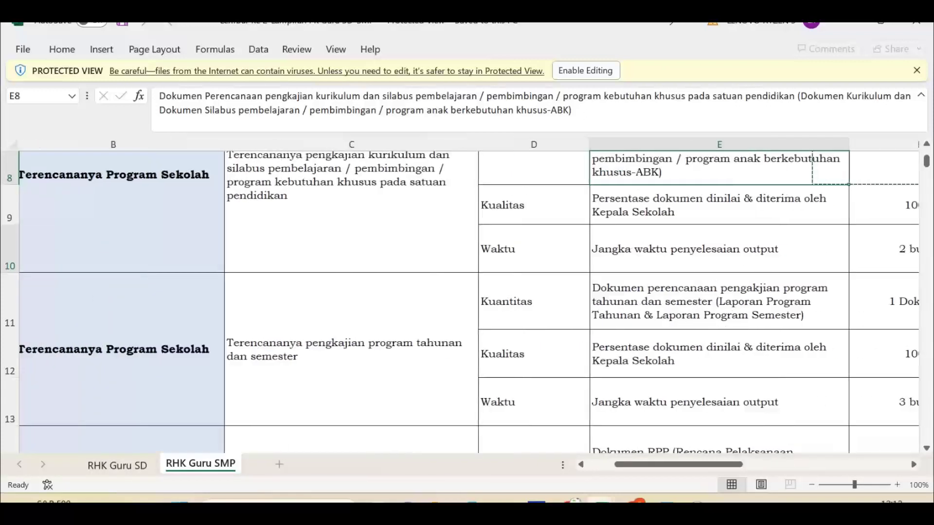
{"action": "left_click", "coordinate": [351, 350]}
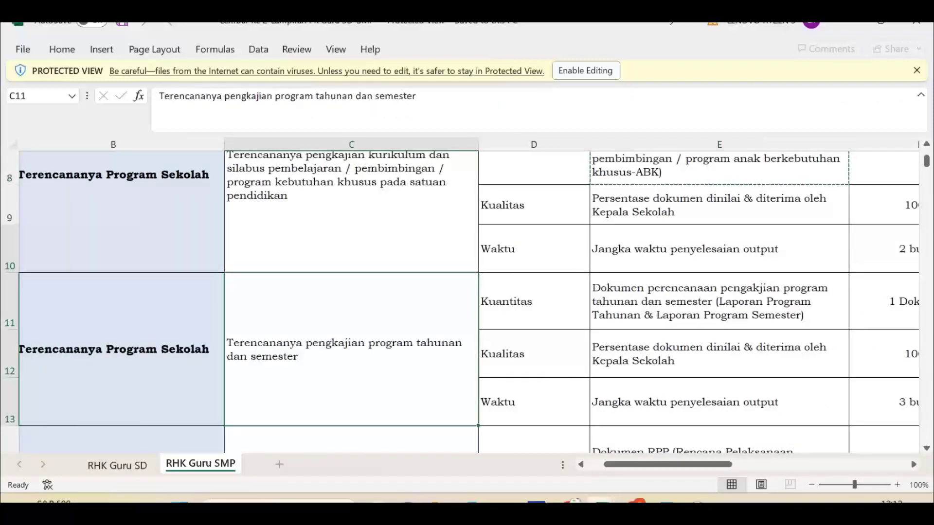
{"action": "key", "text": "ctrl+c"}
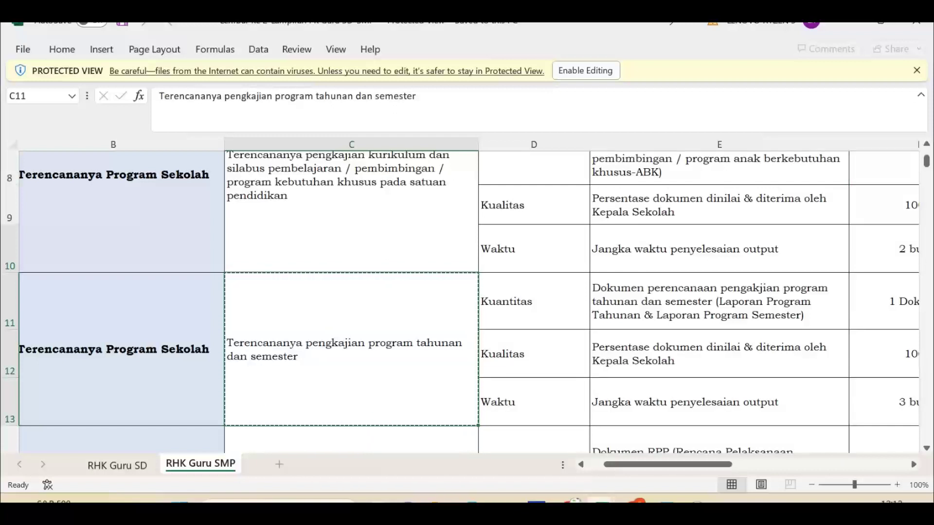
- Paste "Terencananya pengkajian program tahunan dan semester" as the Rencana Hasil Kerja of the new RHK in E-Kinerja and save it
{"action": "left_click", "coordinate": [573, 501]}
{"action": "left_click", "coordinate": [327, 324]}
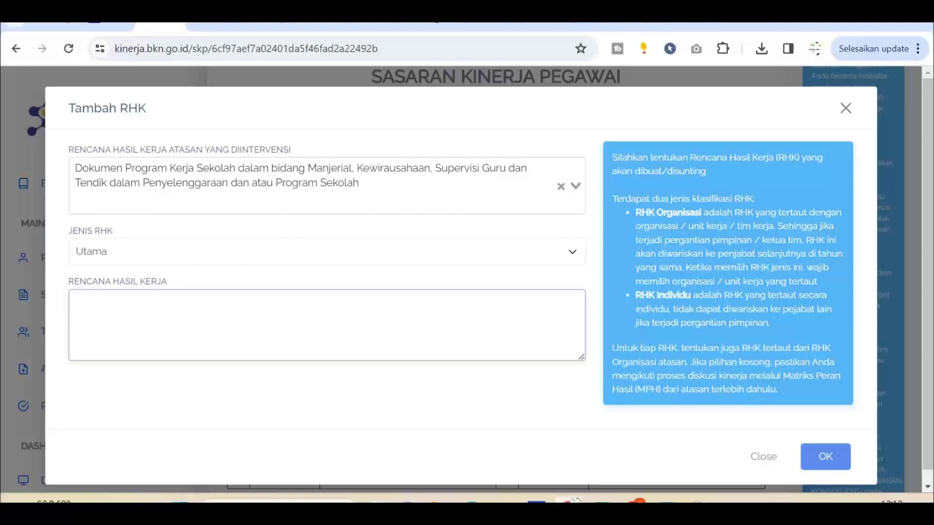
{"action": "key", "text": "ctrl+v"}
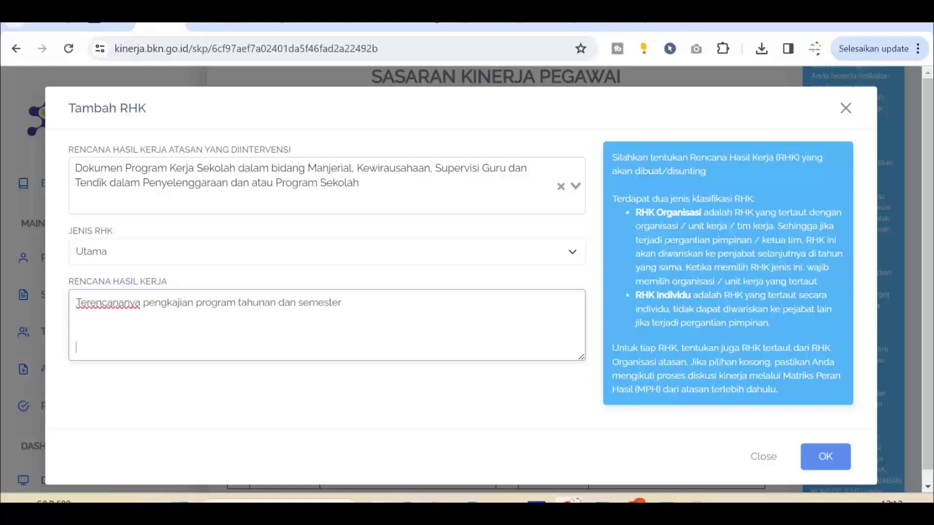
{"action": "left_click", "coordinate": [825, 456]}
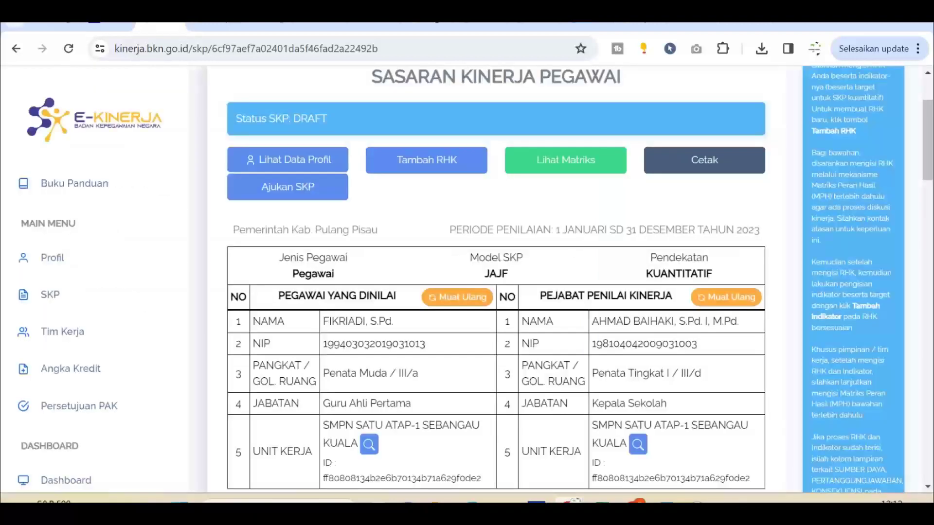
{"action": "scroll", "coordinate": [496, 280], "scroll_direction": "down", "scroll_amount": 15}
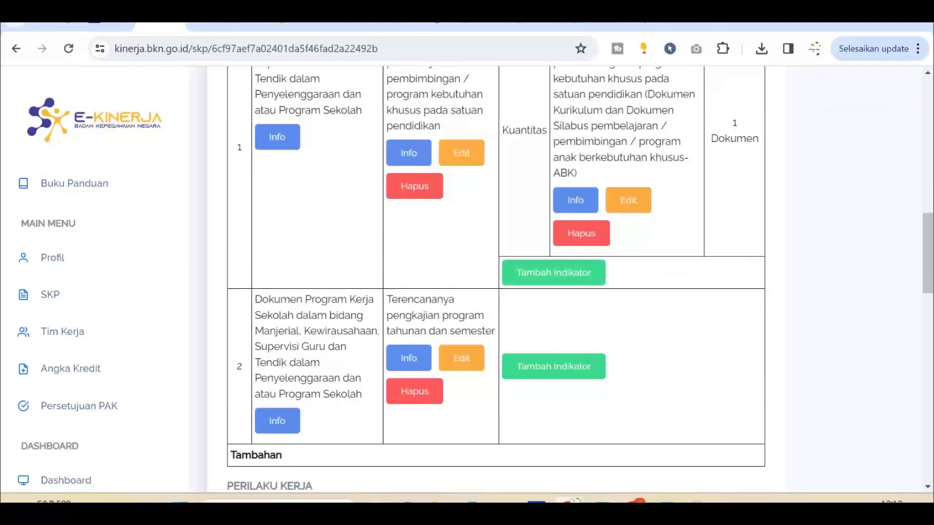
{"action": "scroll", "coordinate": [496, 280], "scroll_direction": "up", "scroll_amount": 4}
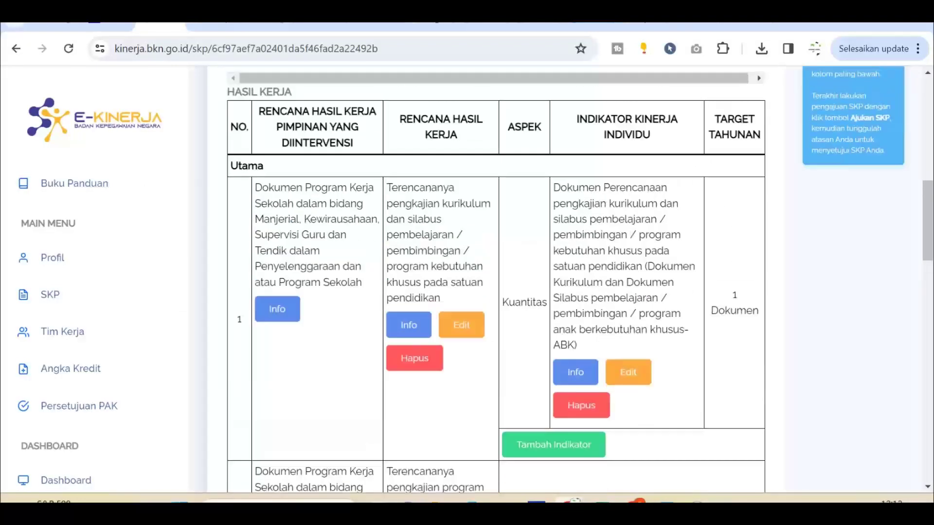
- Start a second indicator for the first RHK and set its Aspek to Kuantitas
{"action": "scroll", "coordinate": [496, 280], "scroll_direction": "down", "scroll_amount": 3}
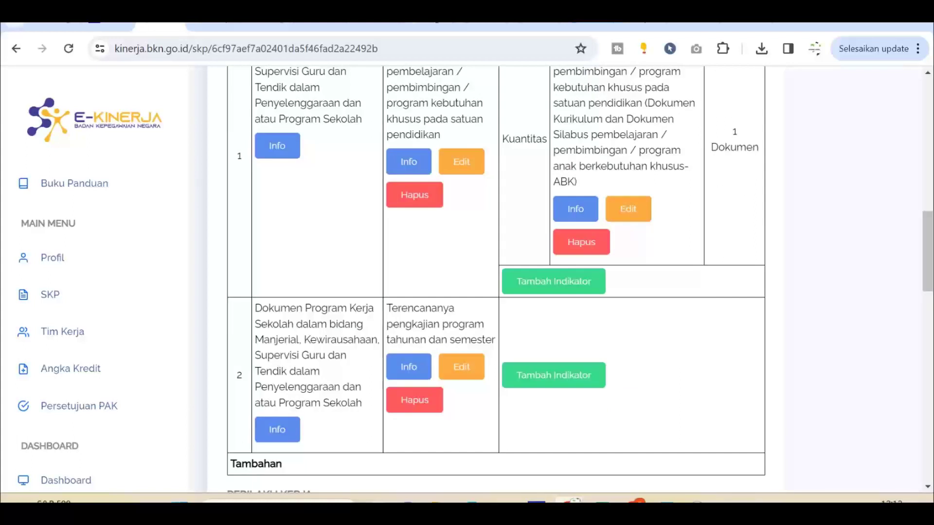
{"action": "scroll", "coordinate": [496, 280], "scroll_direction": "up", "scroll_amount": 2}
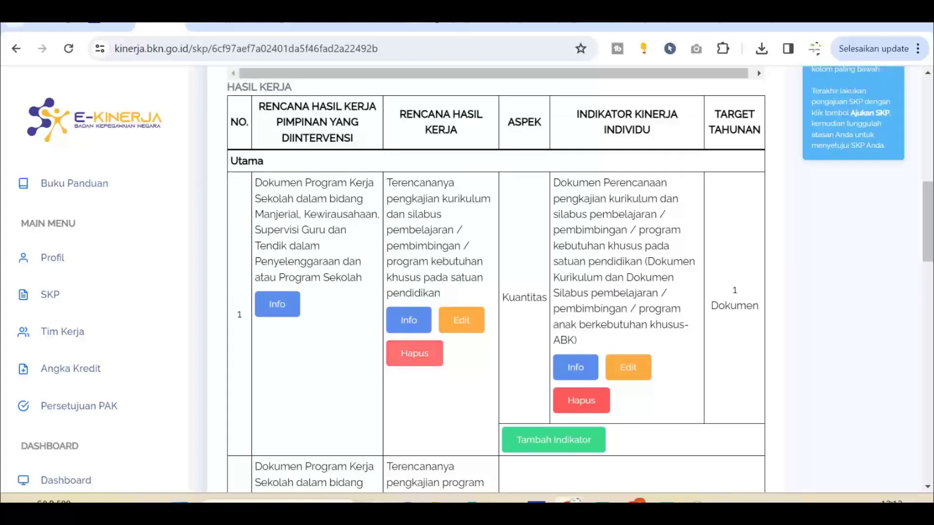
{"action": "scroll", "coordinate": [496, 279], "scroll_direction": "down", "scroll_amount": 2}
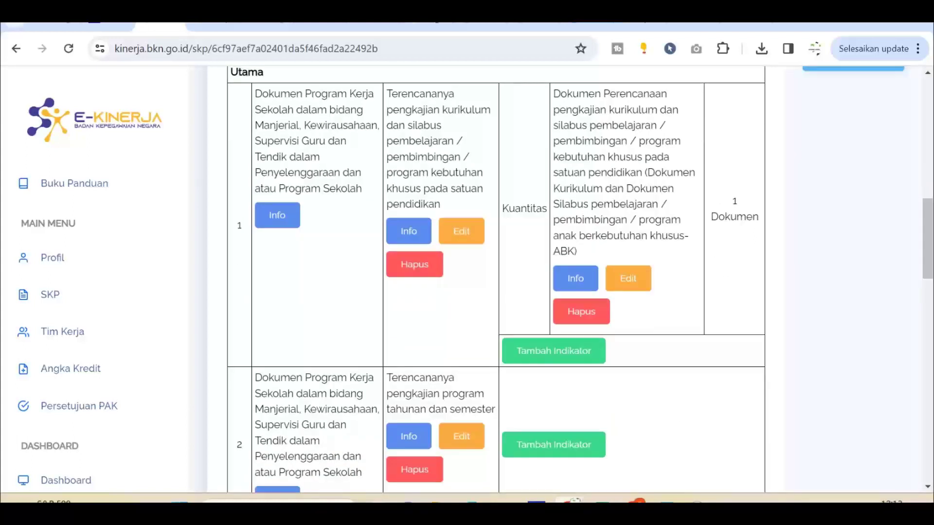
{"action": "scroll", "coordinate": [496, 280], "scroll_direction": "up", "scroll_amount": 2}
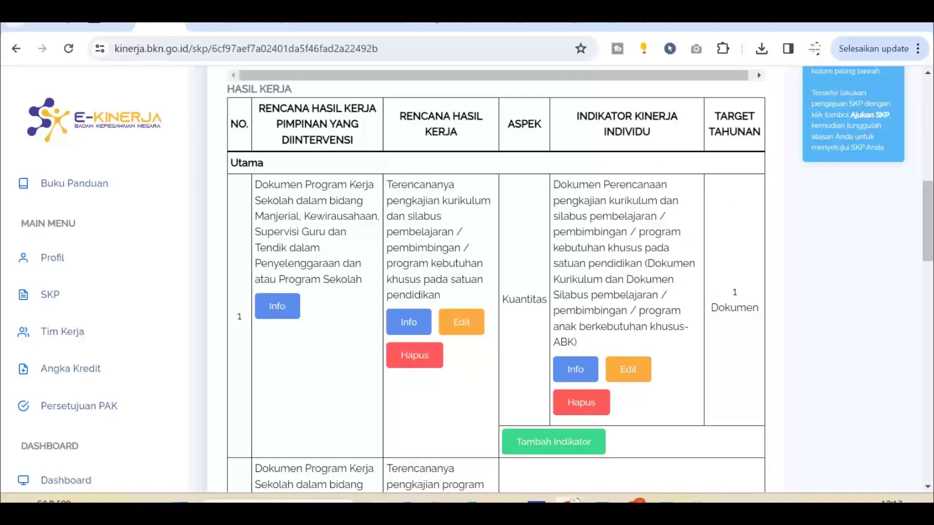
{"action": "left_click", "coordinate": [553, 441]}
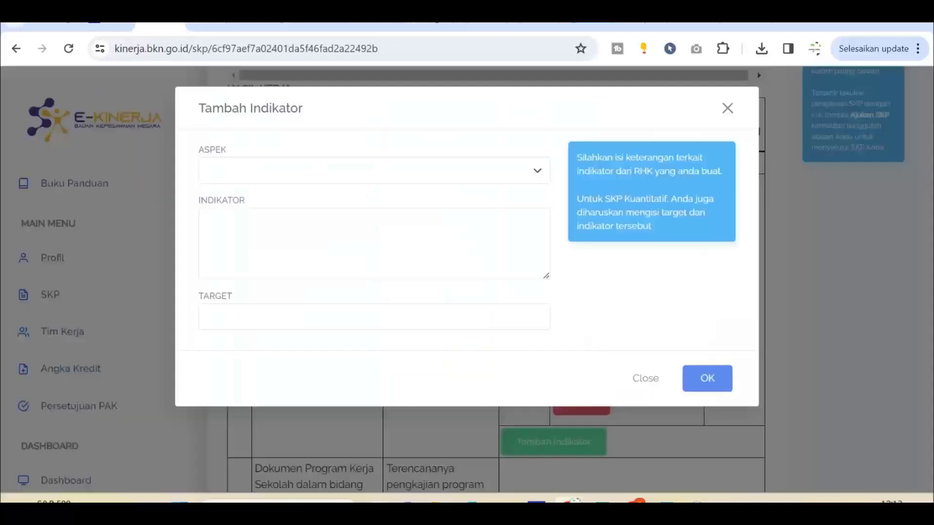
{"action": "left_click", "coordinate": [374, 170]}
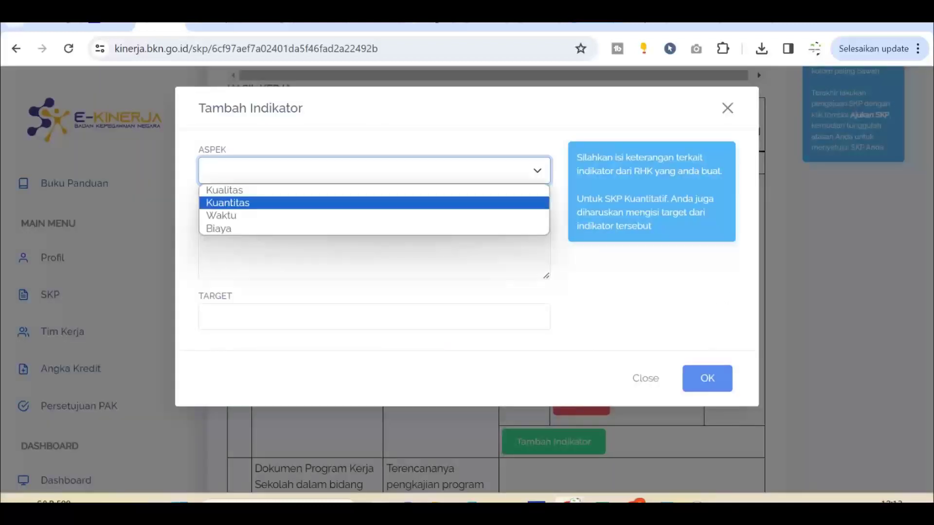
{"action": "left_click", "coordinate": [243, 203]}
{"action": "left_click", "coordinate": [374, 243]}
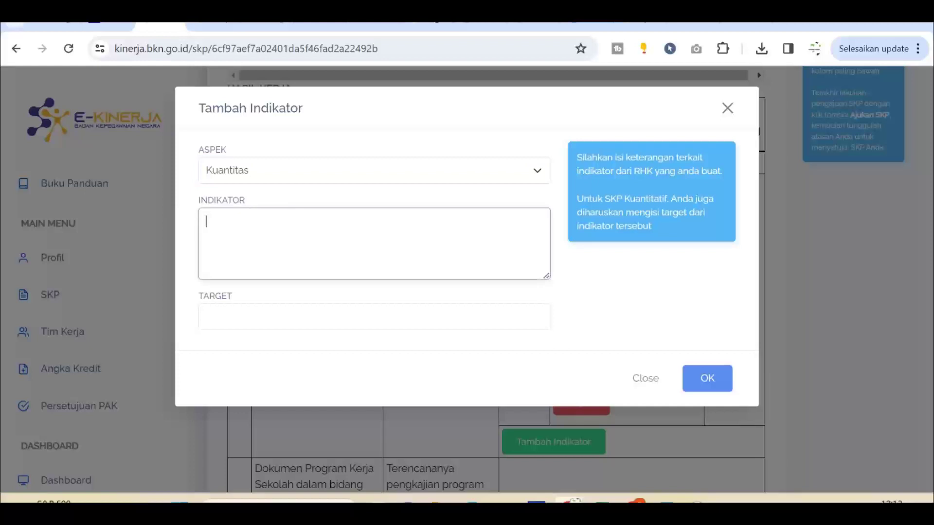
- Switch to the Excel reference workbook and copy the first plan's Kualitas indicator text from cell E9
{"action": "left_click", "coordinate": [601, 501]}
{"action": "left_click", "coordinate": [759, 437]}
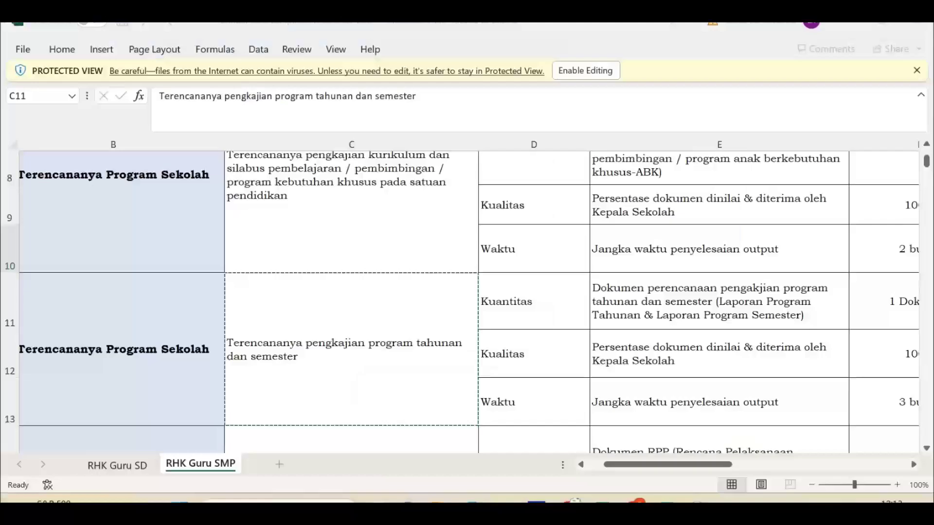
{"action": "scroll", "coordinate": [467, 301], "scroll_direction": "up", "scroll_amount": 3}
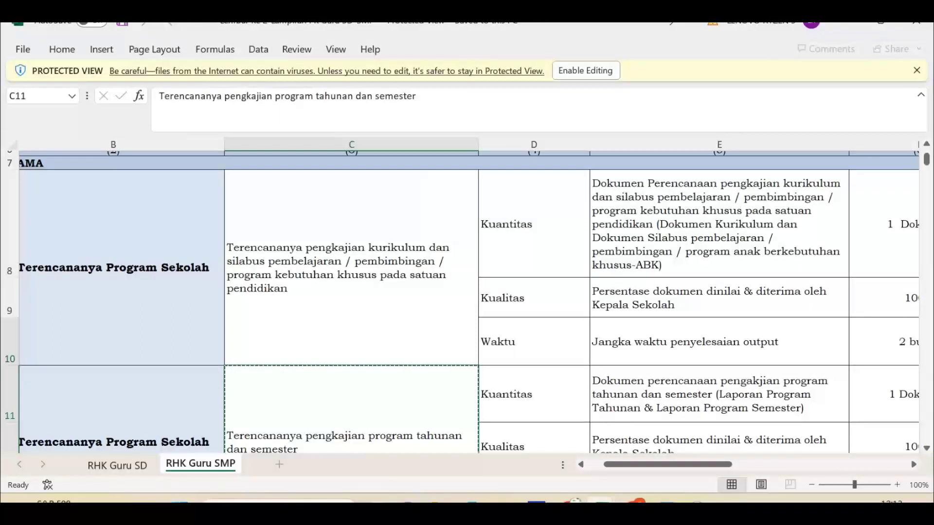
{"action": "left_click", "coordinate": [719, 298]}
{"action": "scroll", "coordinate": [467, 302], "scroll_direction": "right", "scroll_amount": 3}
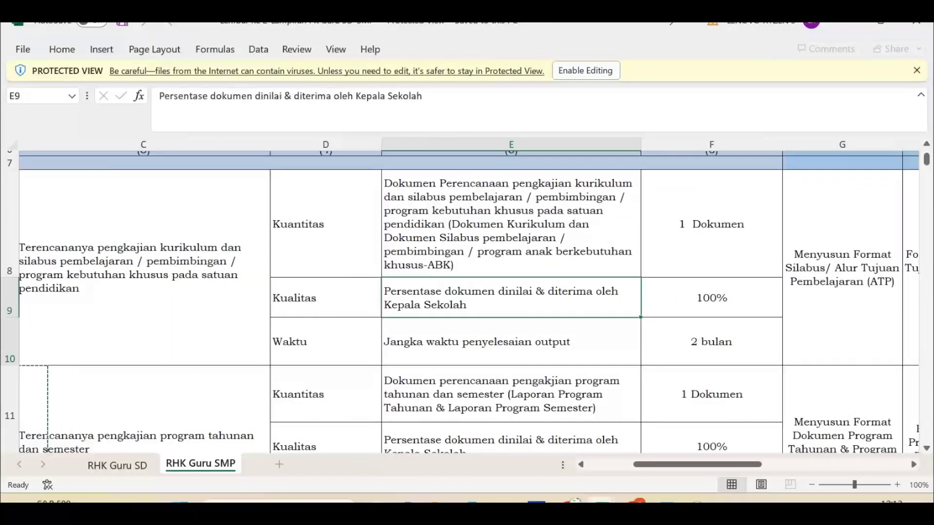
{"action": "key", "text": "ctrl+c"}
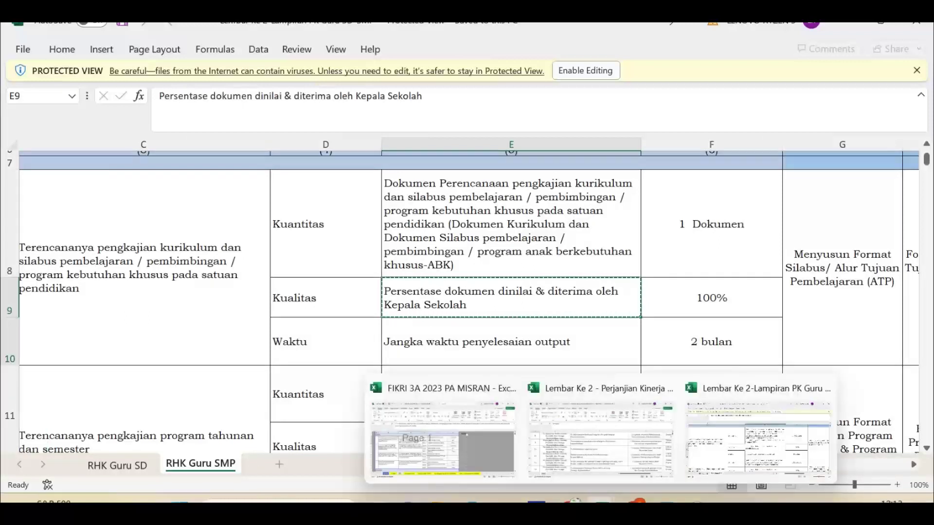
- Paste "Persentase dokumen dinilai & diterima oleh Kepala Sekolah" as the Indikator in E-Kinerja, set the target to "100 %" and save it
{"action": "left_click", "coordinate": [573, 501]}
{"action": "key", "text": "ctrl+v"}
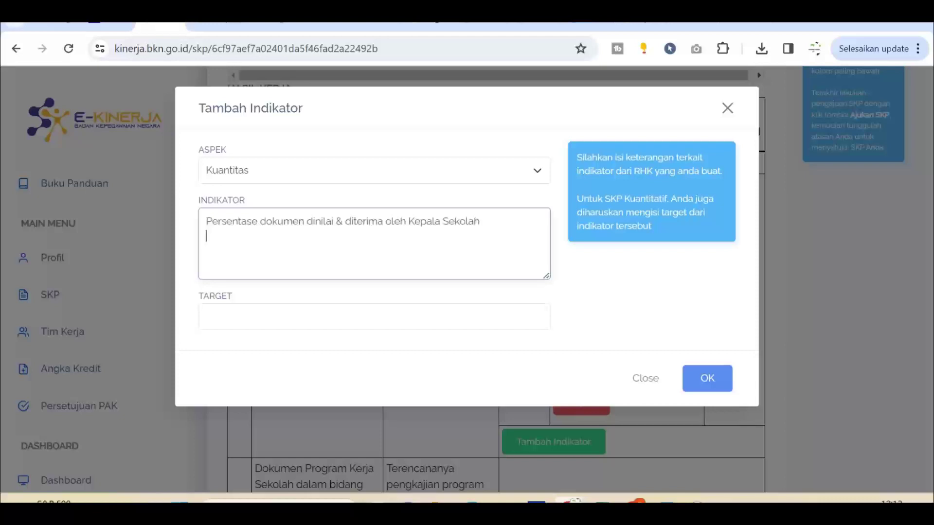
{"action": "left_click", "coordinate": [286, 317]}
{"action": "type", "text": "100"}
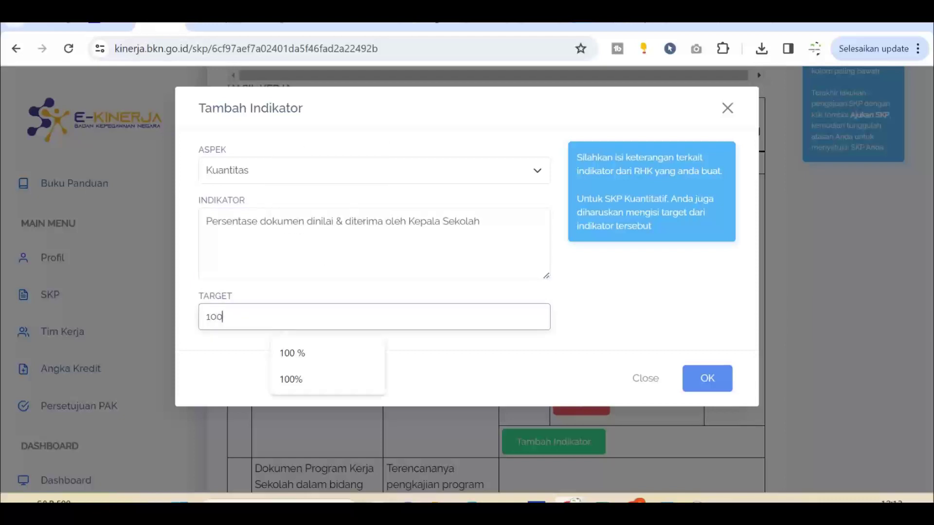
{"action": "key", "text": "Down"}
{"action": "key", "text": "Return"}
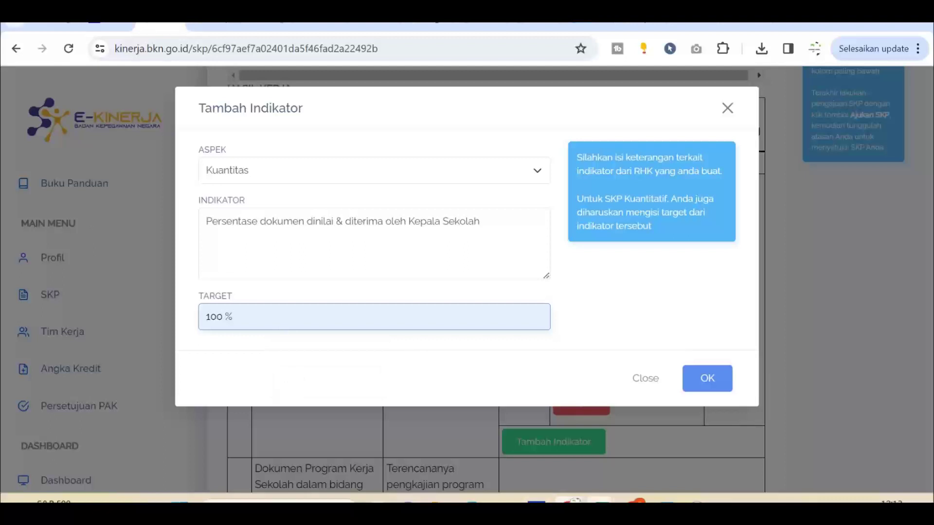
{"action": "mouse_move", "coordinate": [601, 501]}
{"action": "left_click", "coordinate": [763, 428]}
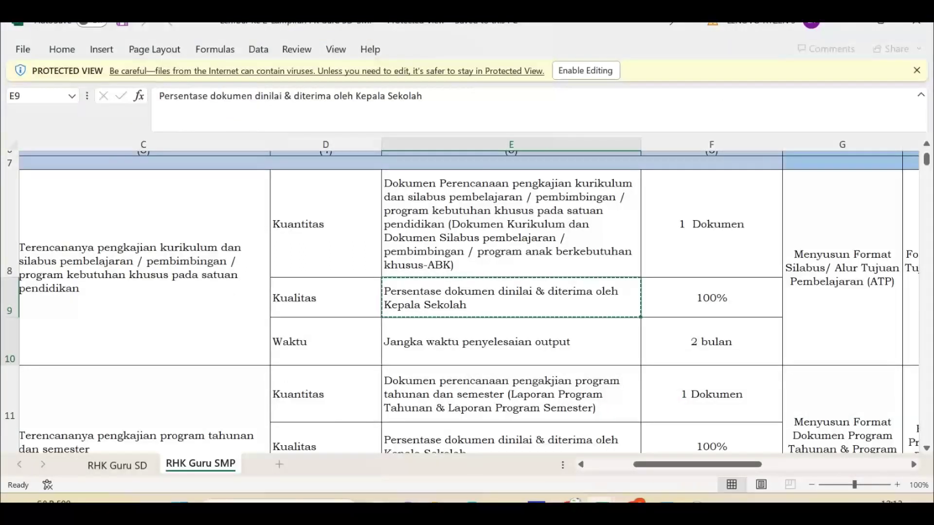
{"action": "left_click", "coordinate": [572, 501]}
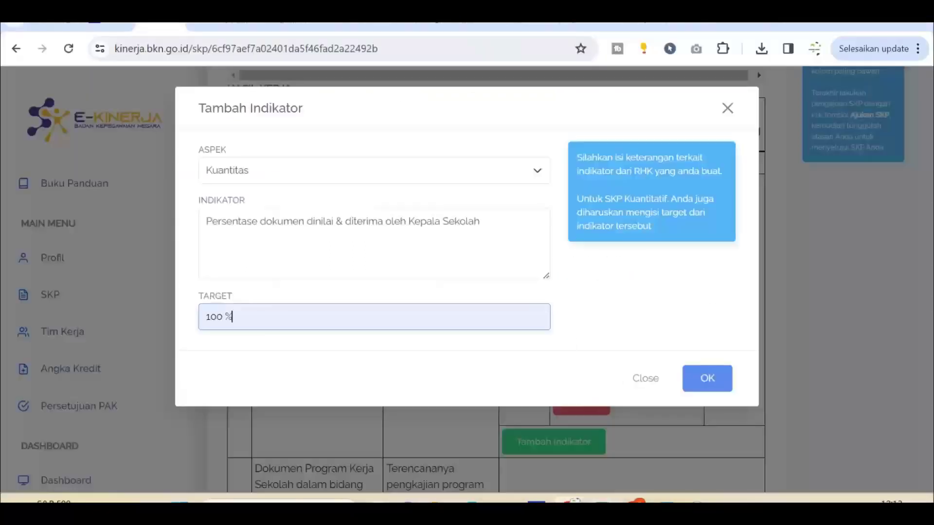
{"action": "left_click", "coordinate": [704, 375]}
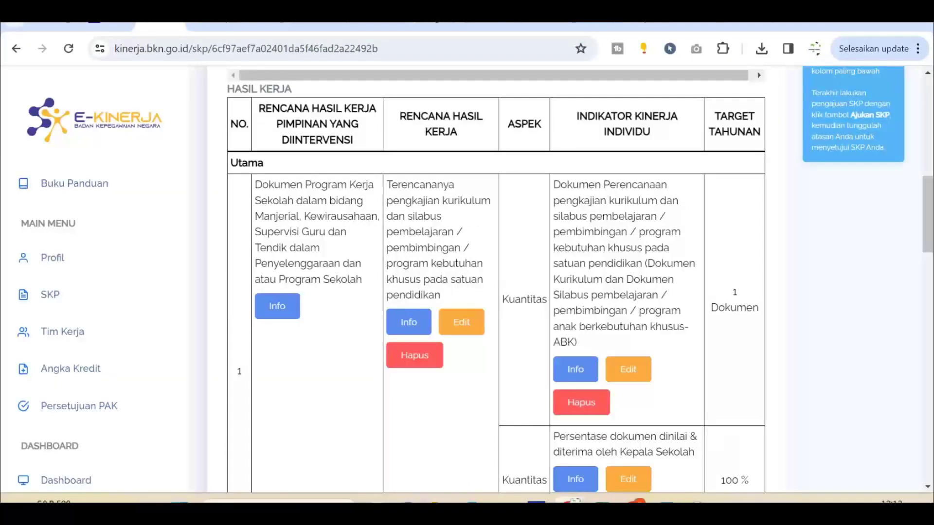
- Start a third indicator for the first RHK and set its Aspek to Waktu
{"action": "scroll", "coordinate": [495, 280], "scroll_direction": "down", "scroll_amount": 2}
{"action": "scroll", "coordinate": [553, 337], "scroll_direction": "down", "scroll_amount": 4}
{"action": "left_click", "coordinate": [553, 337]}
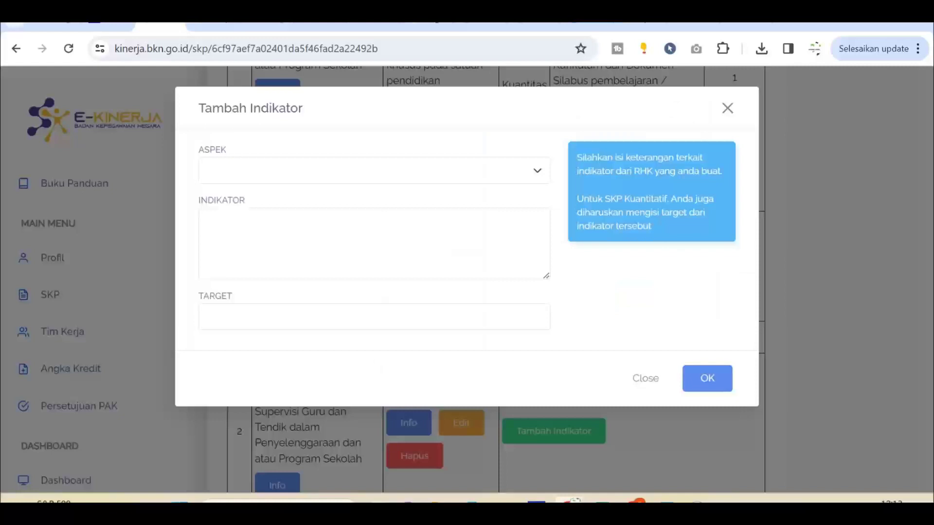
{"action": "left_click", "coordinate": [375, 170]}
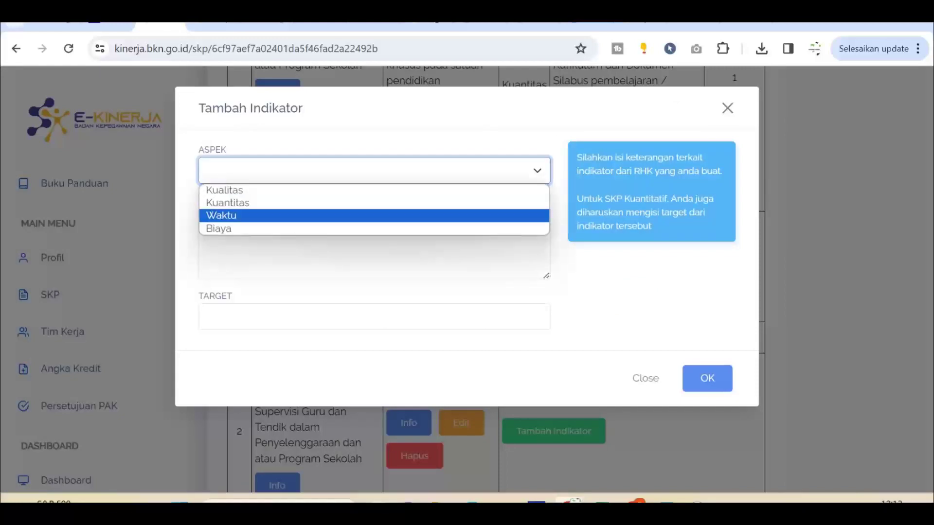
{"action": "left_click", "coordinate": [375, 214]}
{"action": "left_click", "coordinate": [374, 243]}
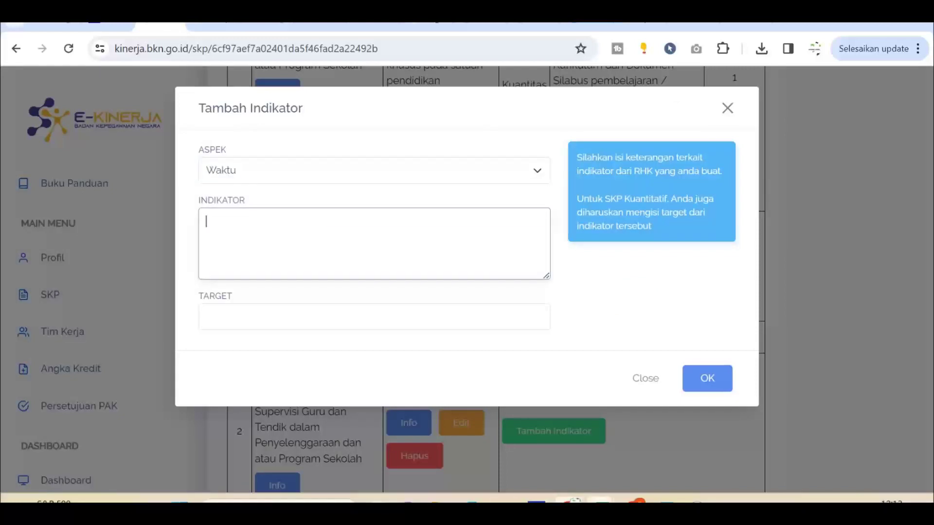
- Switch to the Excel reference workbook and copy the first plan's Waktu indicator text from cell E10
{"action": "mouse_move", "coordinate": [603, 500]}
{"action": "left_click", "coordinate": [763, 438]}
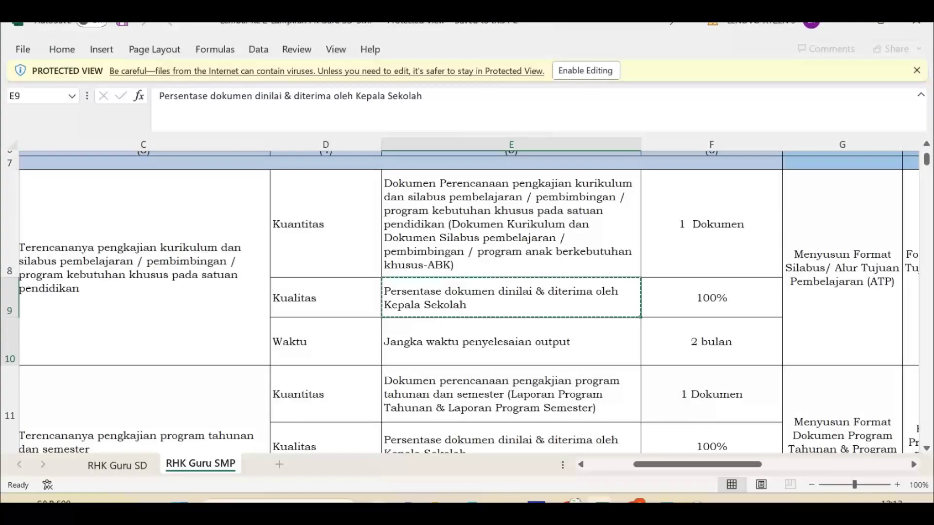
{"action": "left_click", "coordinate": [510, 341]}
{"action": "key", "text": "ctrl+c"}
- Paste "Jangka waktu penyelesaian output" as the Indikator in E-Kinerja, set the target to "3 bulan" and save it
{"action": "mouse_move", "coordinate": [574, 500]}
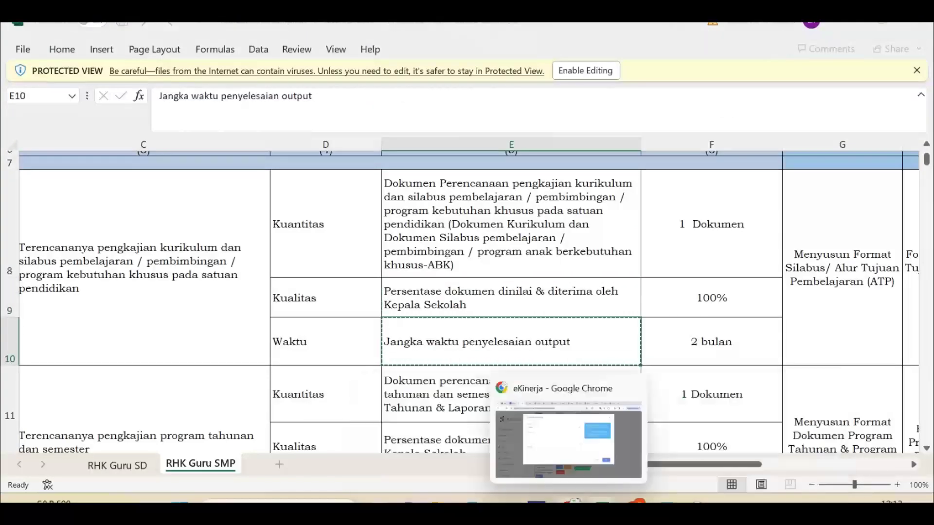
{"action": "left_click", "coordinate": [566, 438]}
{"action": "key", "text": "ctrl+v"}
{"action": "left_click", "coordinate": [286, 317]}
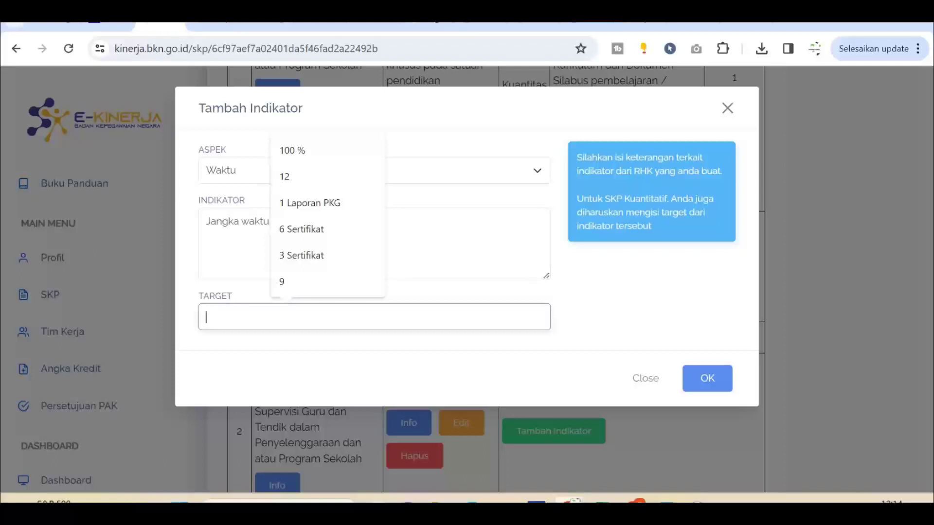
{"action": "type", "text": "2"}
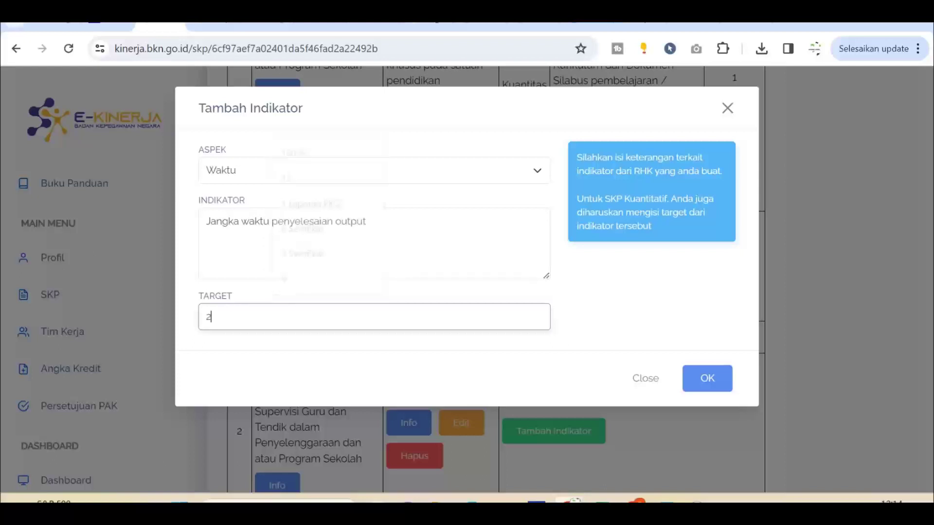
{"action": "type", "text": "3"}
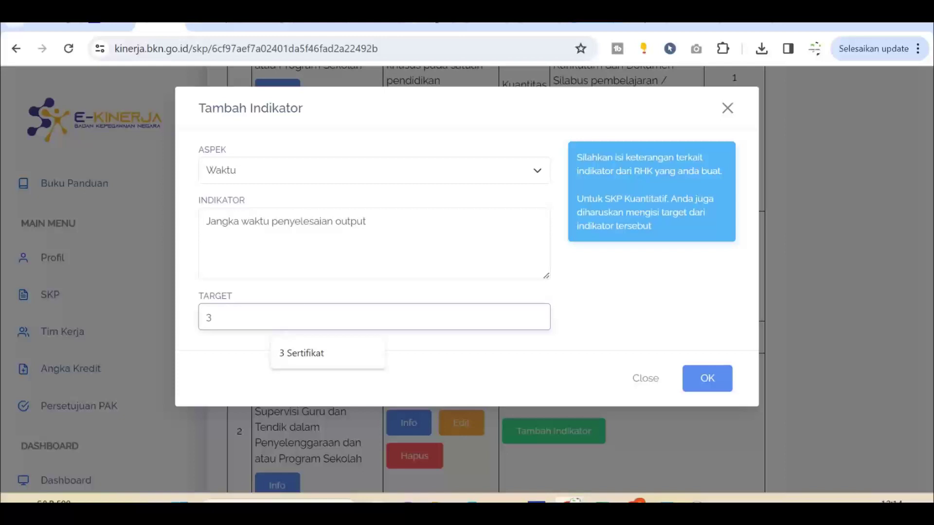
{"action": "type", "text": " bulan"}
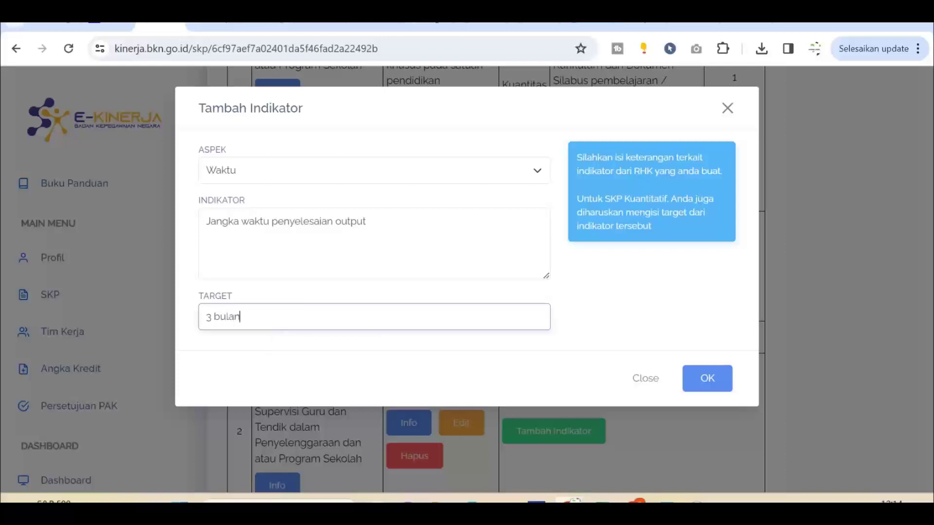
{"action": "key", "text": "Return"}
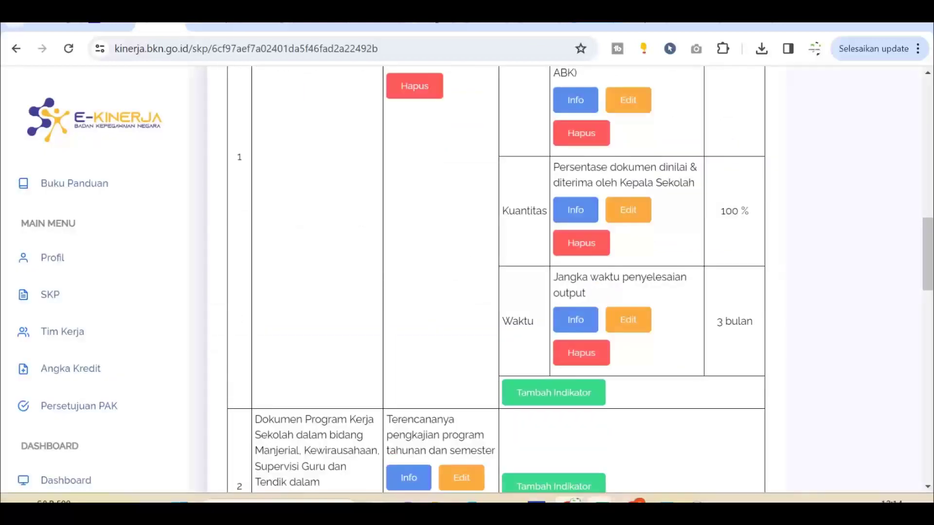
- Switch to the Excel reference workbook and select the second plan's Kuantitas indicator text in cell E11
{"action": "mouse_move", "coordinate": [602, 500]}
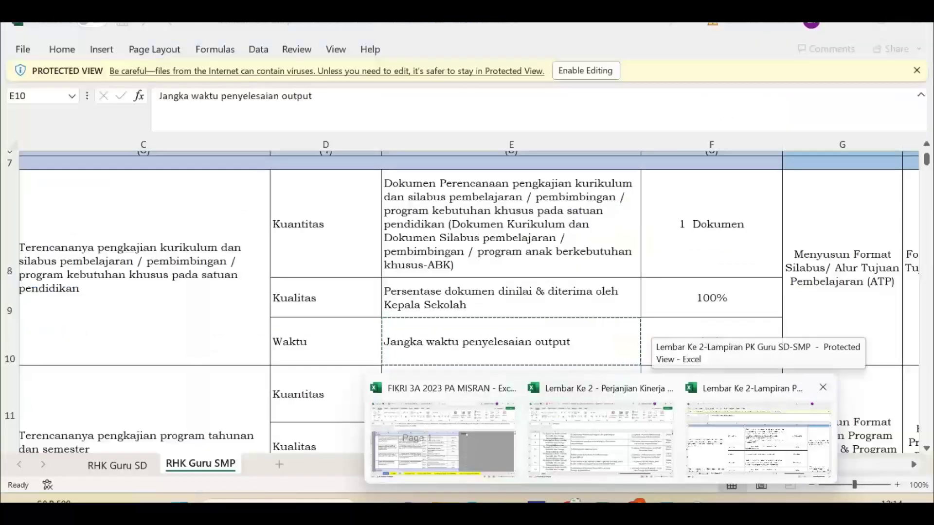
{"action": "left_click", "coordinate": [753, 388]}
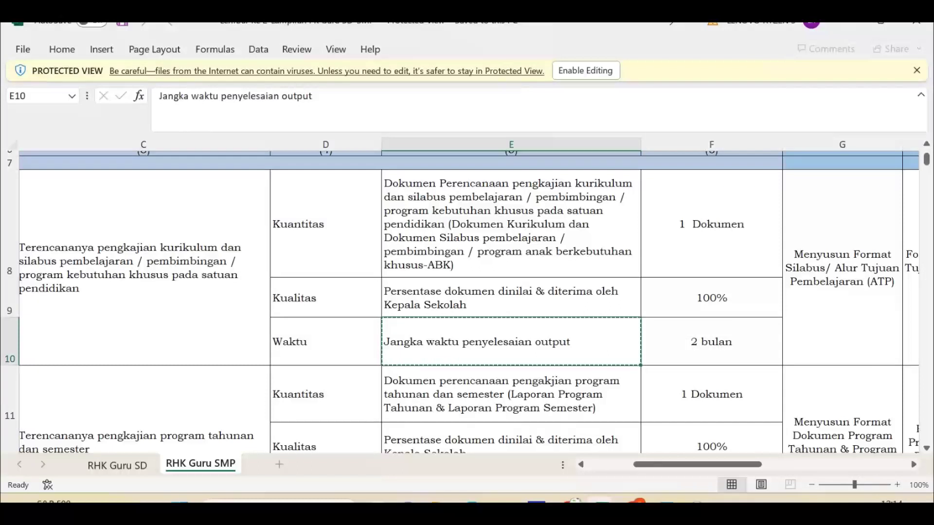
{"action": "scroll", "coordinate": [468, 302], "scroll_direction": "right", "scroll_amount": 5}
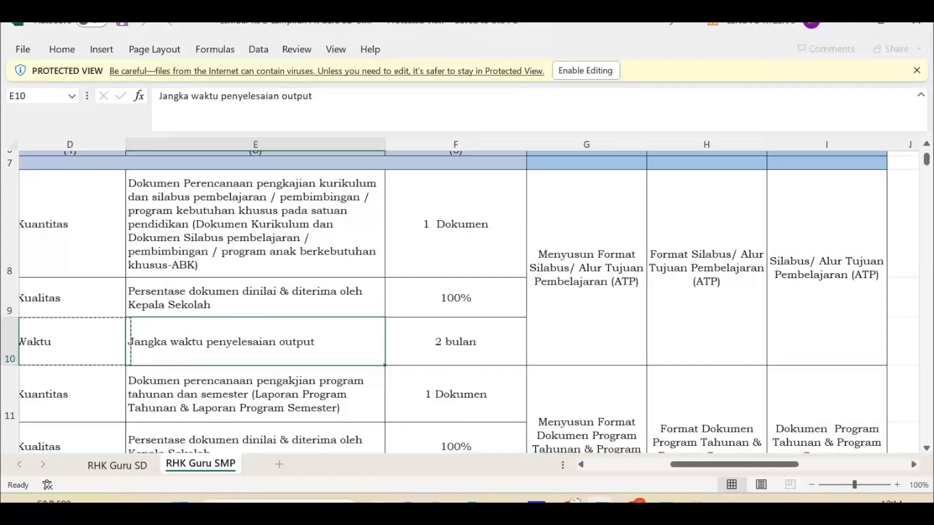
{"action": "scroll", "coordinate": [468, 301], "scroll_direction": "left", "scroll_amount": 5}
{"action": "key", "text": "ctrl+c"}
{"action": "scroll", "coordinate": [469, 302], "scroll_direction": "down", "scroll_amount": 1}
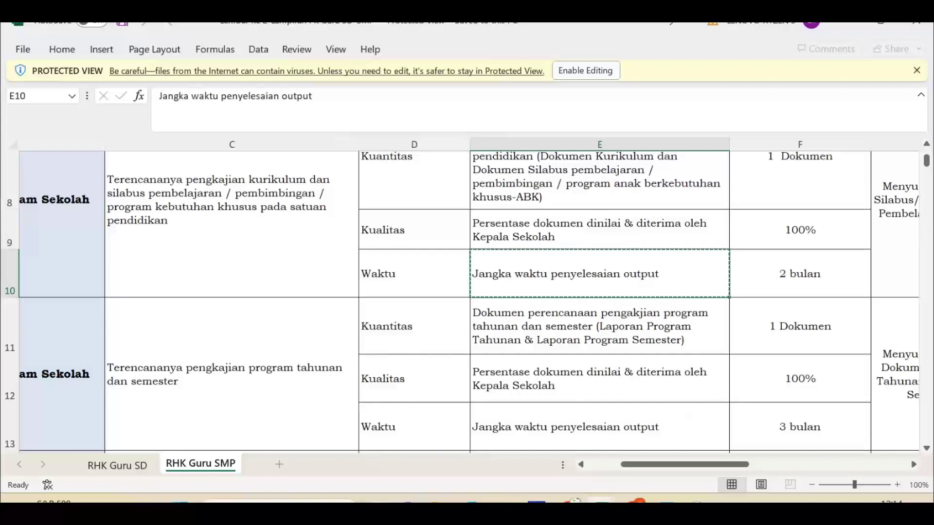
{"action": "left_click", "coordinate": [599, 326]}
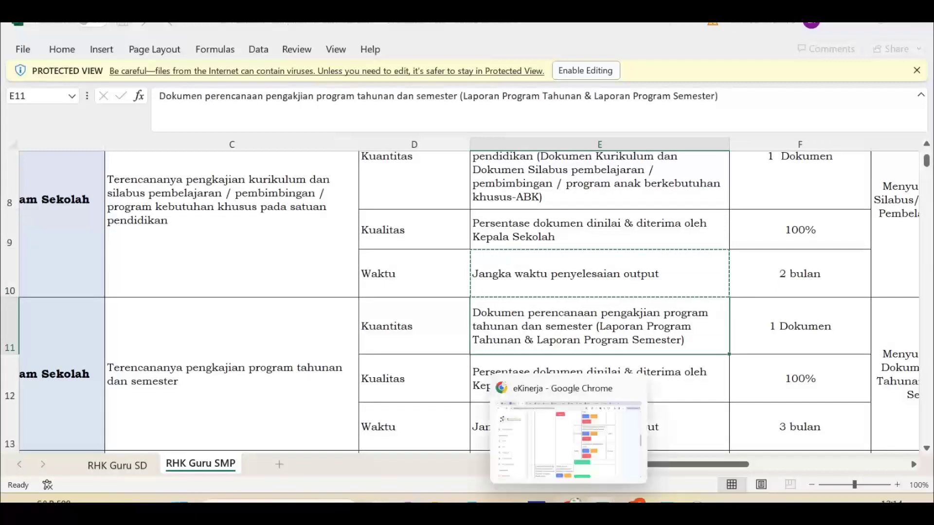
- Return to E-Kinerja and review the first RHK's indicators and targets down to the second RHK's row
{"action": "left_click", "coordinate": [571, 502]}
{"action": "scroll", "coordinate": [581, 279], "scroll_direction": "down", "scroll_amount": 6}
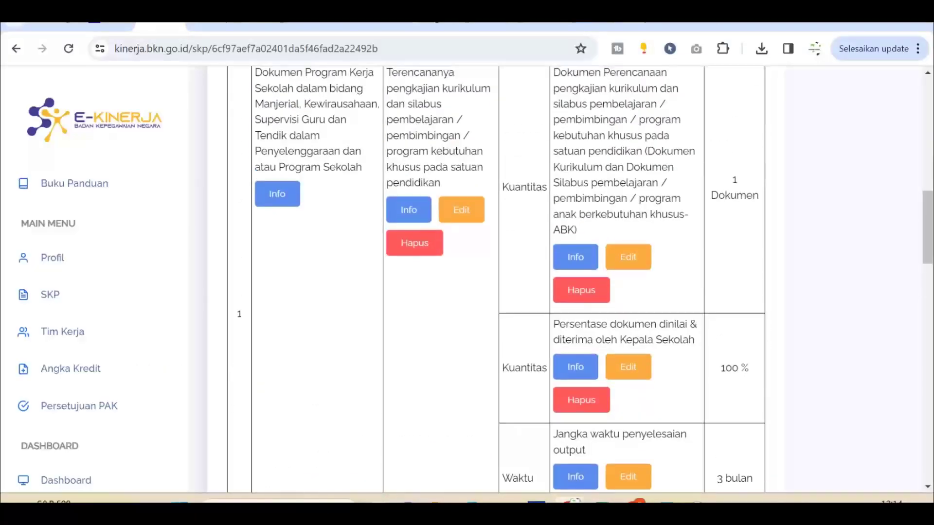
{"action": "scroll", "coordinate": [497, 280], "scroll_direction": "up", "scroll_amount": 3}
{"action": "scroll", "coordinate": [496, 280], "scroll_direction": "down", "scroll_amount": 3}
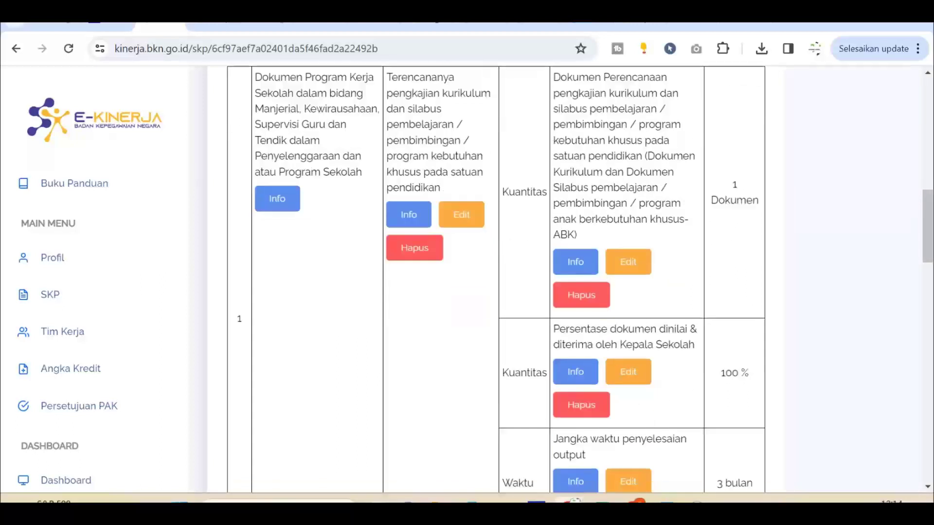
{"action": "scroll", "coordinate": [496, 279], "scroll_direction": "down", "scroll_amount": 2}
{"action": "scroll", "coordinate": [496, 280], "scroll_direction": "up", "scroll_amount": 1}
{"action": "scroll", "coordinate": [496, 280], "scroll_direction": "down", "scroll_amount": 3}
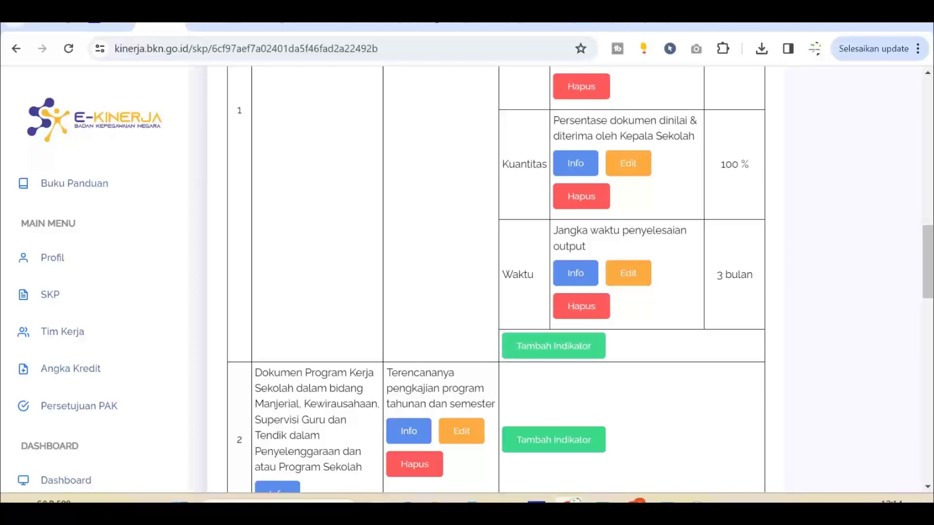
- Start a new indicator for the second RHK and set its Aspek to Kuantitas
{"action": "scroll", "coordinate": [496, 280], "scroll_direction": "up", "scroll_amount": 5}
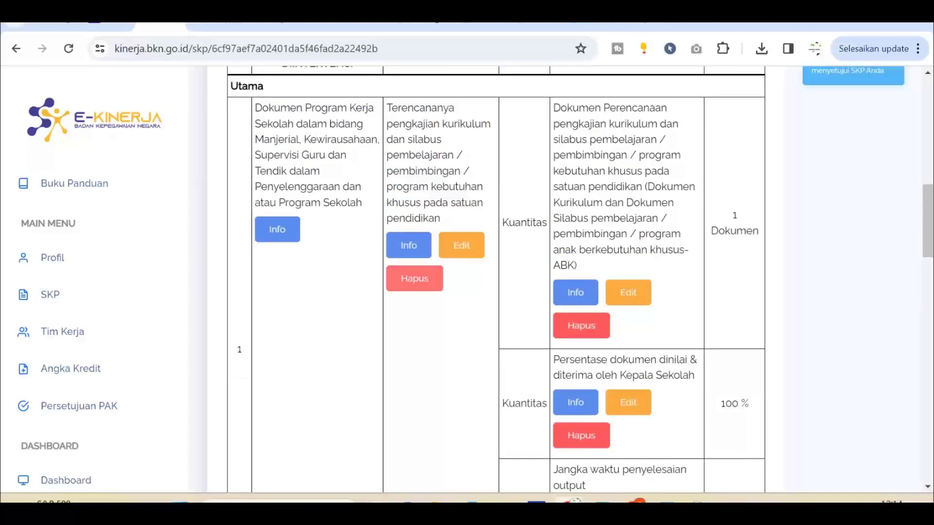
{"action": "scroll", "coordinate": [496, 280], "scroll_direction": "up", "scroll_amount": 1}
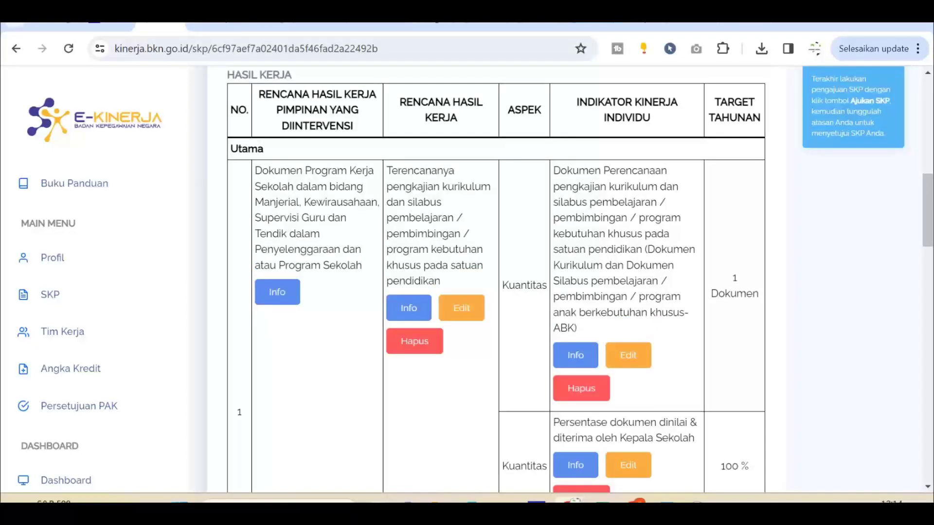
{"action": "scroll", "coordinate": [496, 280], "scroll_direction": "down", "scroll_amount": 8}
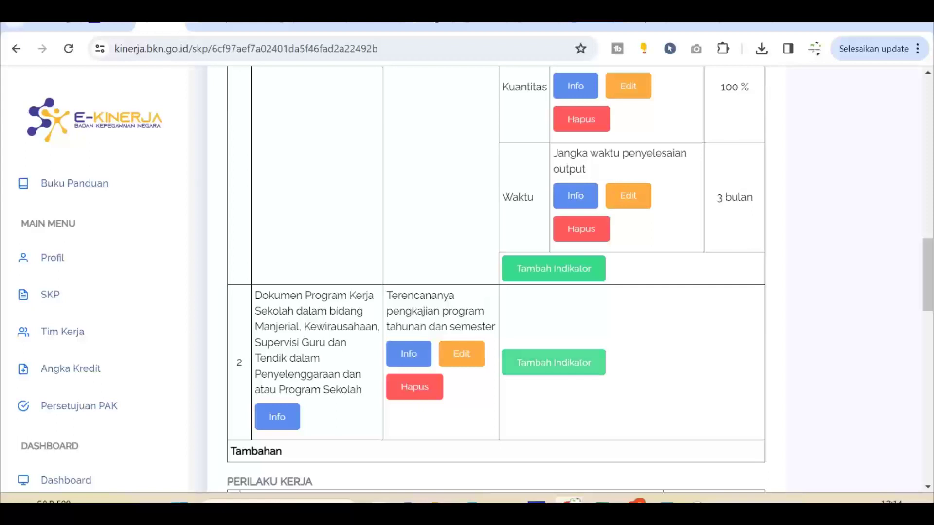
{"action": "left_click", "coordinate": [554, 362]}
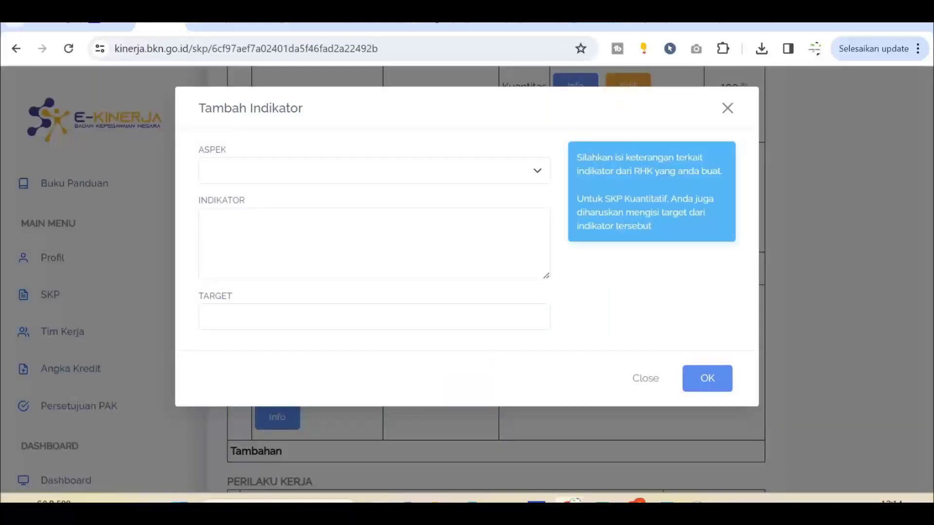
{"action": "left_click", "coordinate": [374, 170]}
{"action": "left_click", "coordinate": [340, 203]}
{"action": "left_click", "coordinate": [340, 243]}
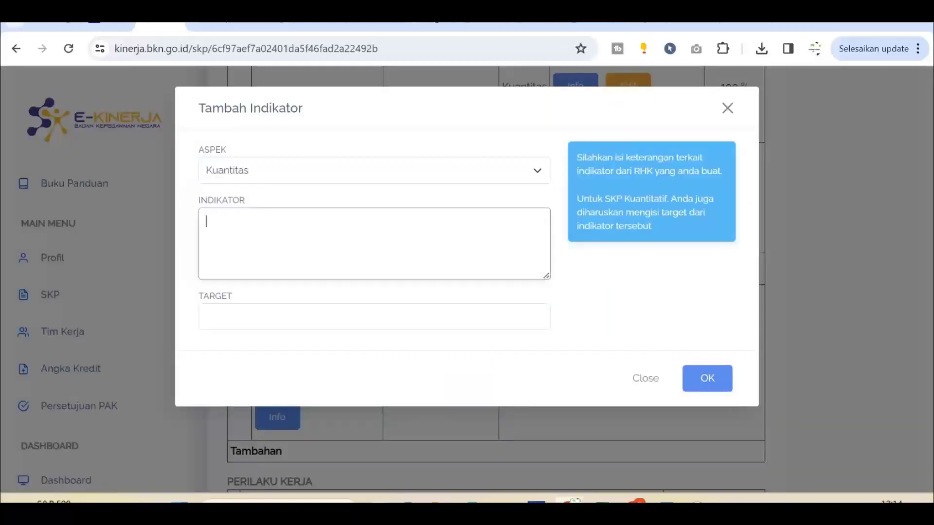
- Copy the second plan's Kuantitas indicator text from cell E11 of the Excel reference workbook and paste it as the Indikator in E-Kinerja
{"action": "mouse_move", "coordinate": [602, 501]}
{"action": "left_click", "coordinate": [751, 438]}
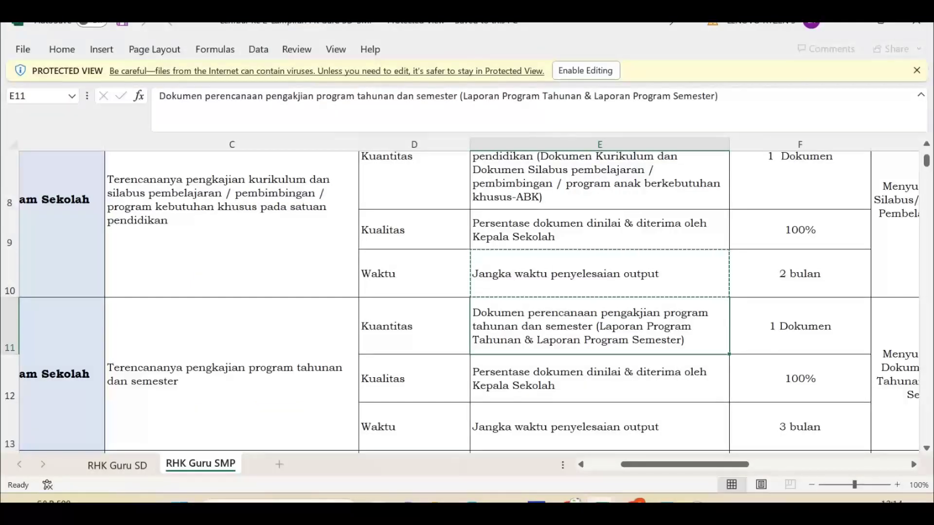
{"action": "key", "text": "ctrl+c"}
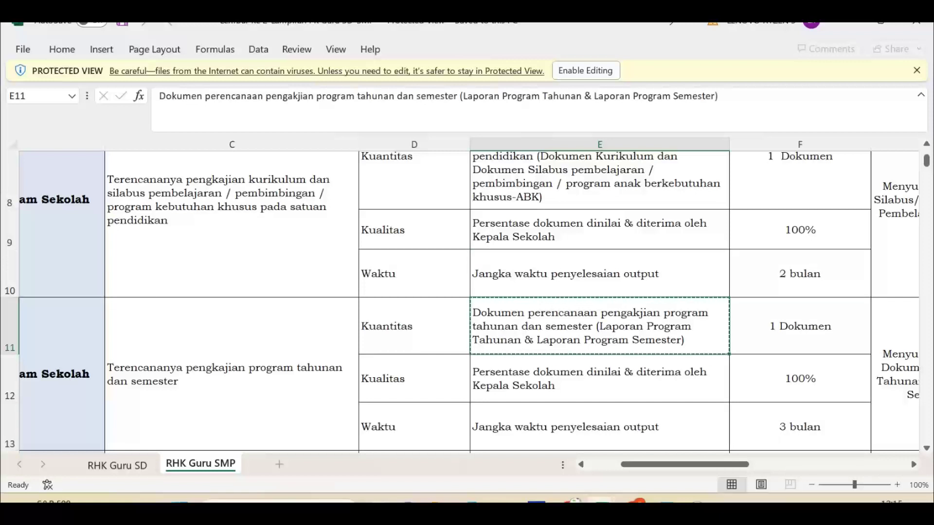
{"action": "left_click", "coordinate": [573, 501]}
{"action": "left_click", "coordinate": [375, 243]}
{"action": "key", "text": "ctrl+v"}
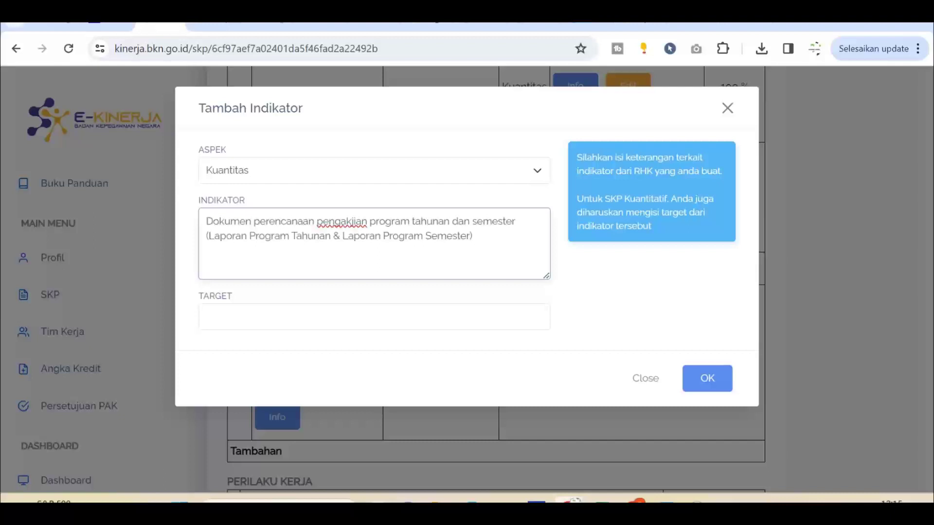
- Set the Kuantitas indicator's target to "1 dokumen"
{"action": "left_click", "coordinate": [374, 317]}
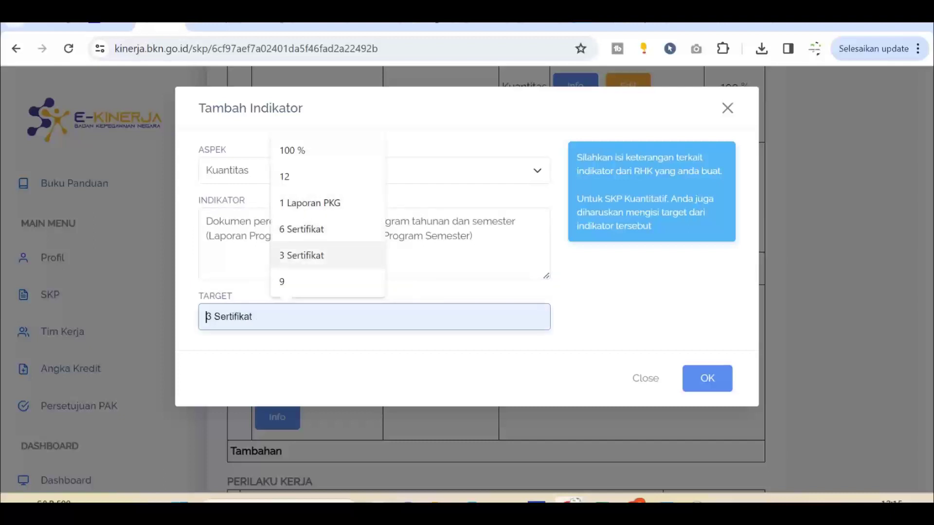
{"action": "type", "text": "1 d"}
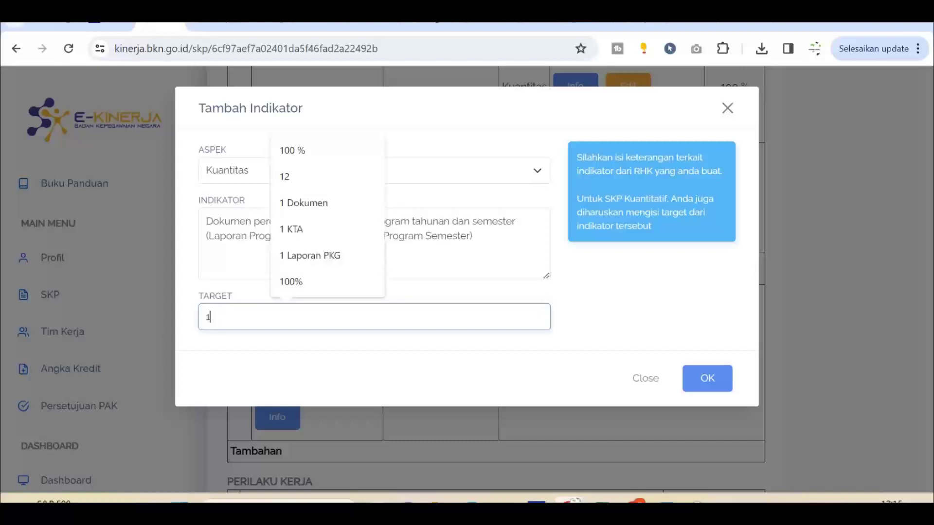
{"action": "type", "text": "men"}
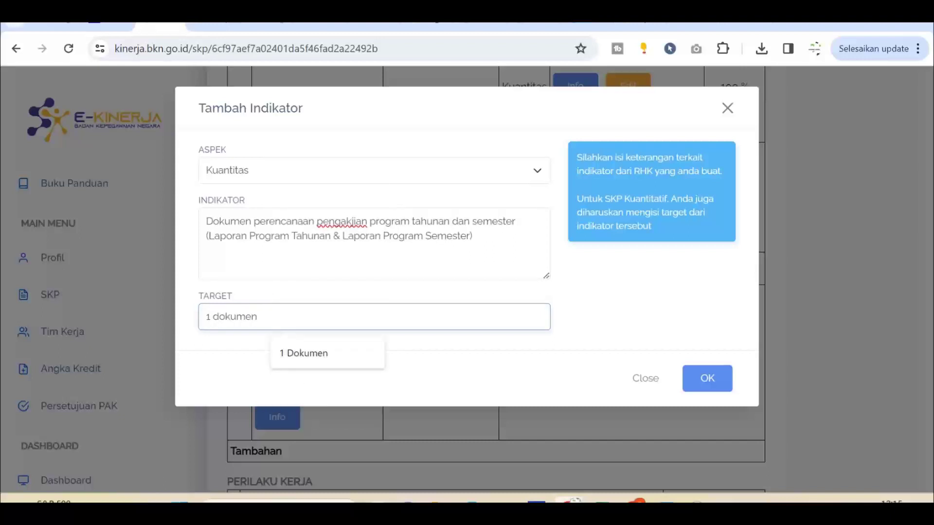
- Switch to the Excel reference workbook and examine the second plan's targets and the columns beside them
{"action": "mouse_move", "coordinate": [569, 501]}
{"action": "mouse_move", "coordinate": [603, 501]}
{"action": "left_click", "coordinate": [812, 414]}
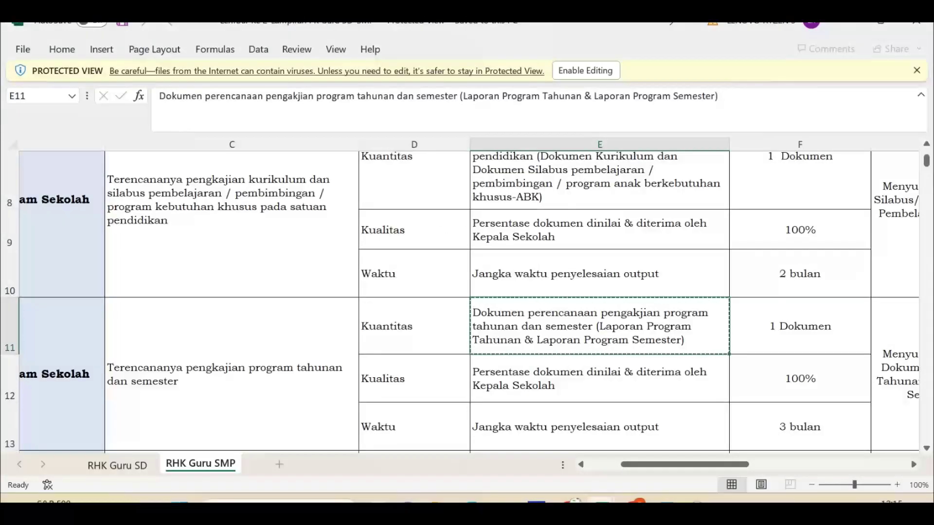
{"action": "scroll", "coordinate": [466, 301], "scroll_direction": "right", "scroll_amount": 5}
{"action": "scroll", "coordinate": [467, 301], "scroll_direction": "right", "scroll_amount": 2}
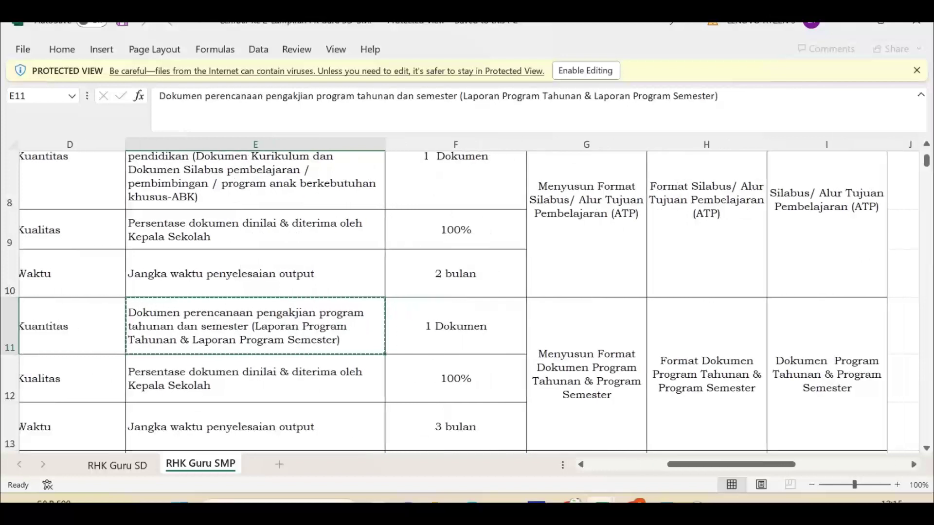
{"action": "scroll", "coordinate": [467, 301], "scroll_direction": "down", "scroll_amount": 1}
{"action": "key", "text": "ctrl+c"}
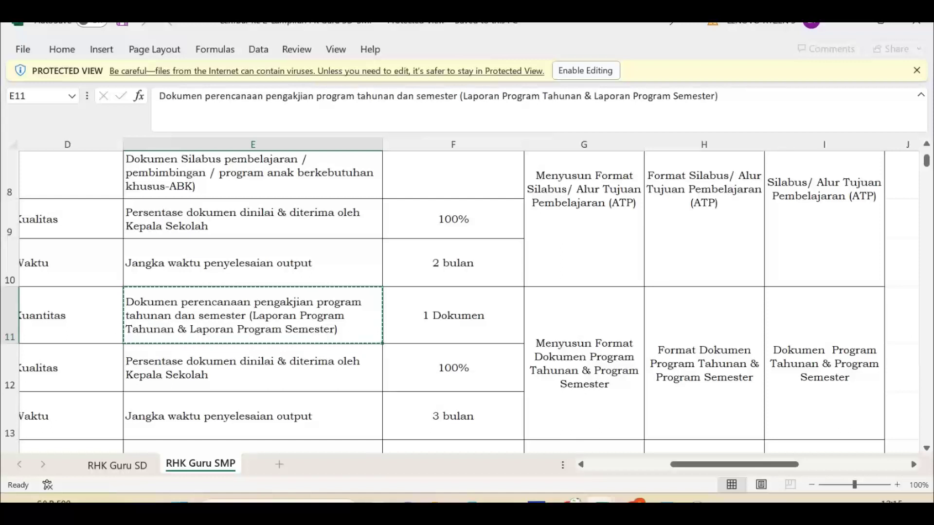
- Return to E-Kinerja, save the Kuantitas indicator and start a Kualitas indicator for the second RHK
{"action": "key", "text": "alt+Tab"}
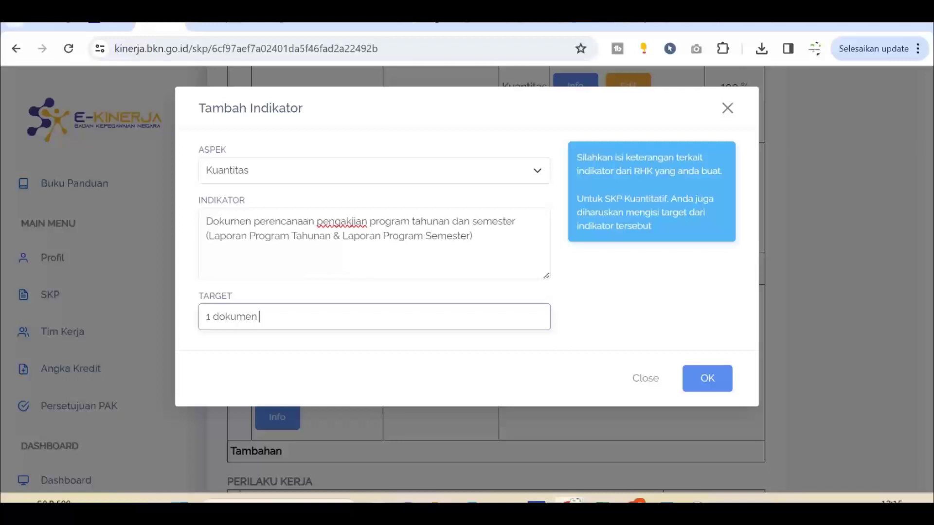
{"action": "left_click", "coordinate": [707, 378]}
{"action": "scroll", "coordinate": [486, 280], "scroll_direction": "down", "scroll_amount": 3}
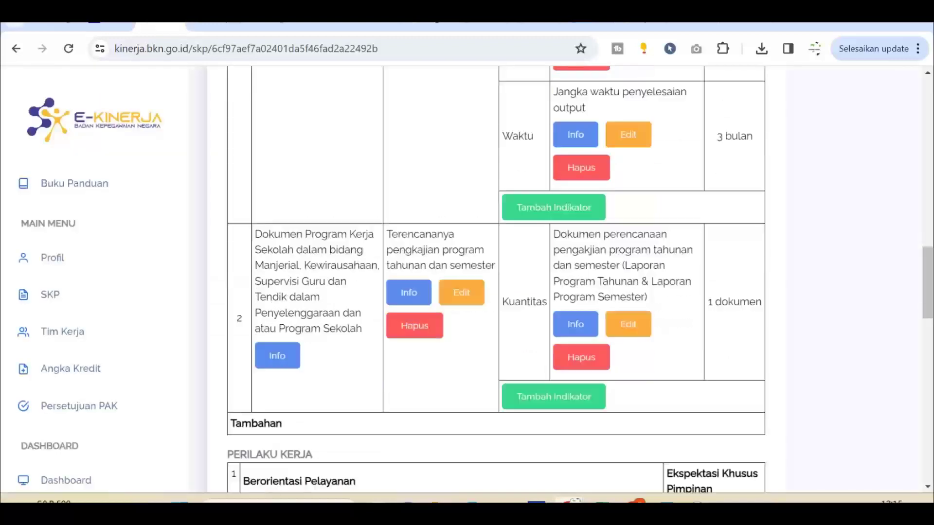
{"action": "left_click", "coordinate": [553, 381]}
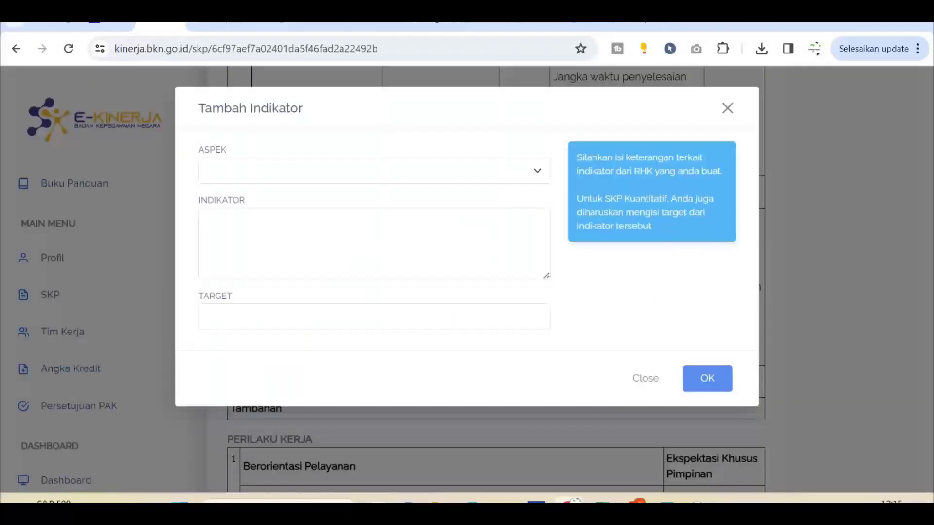
{"action": "left_click", "coordinate": [374, 170]}
{"action": "left_click", "coordinate": [219, 201]}
{"action": "left_click", "coordinate": [206, 221]}
- Copy "Persentase dokumen dinilai & diterima oleh Kepala Sekolah" from cell E12 of the Excel reference workbook and paste it as the Indikator in E-Kinerja
{"action": "mouse_move", "coordinate": [602, 501]}
{"action": "left_click", "coordinate": [759, 428]}
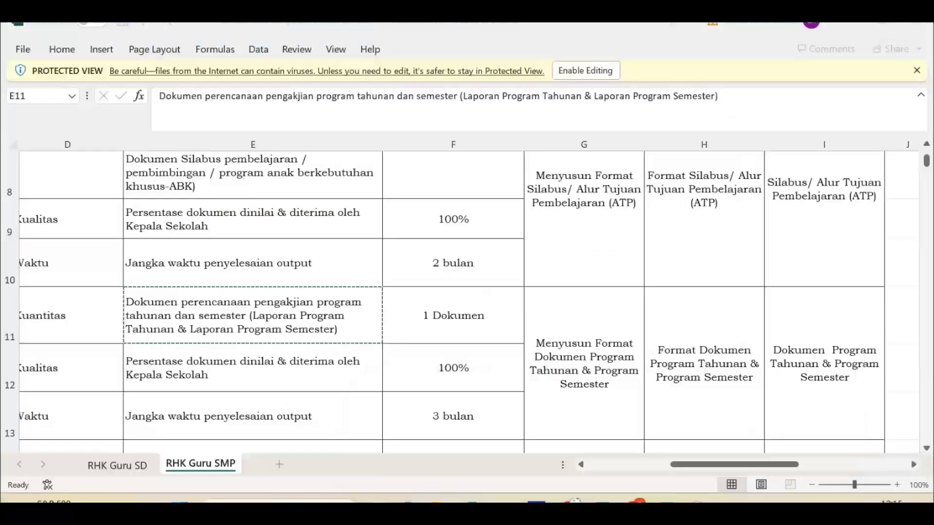
{"action": "left_click", "coordinate": [253, 368]}
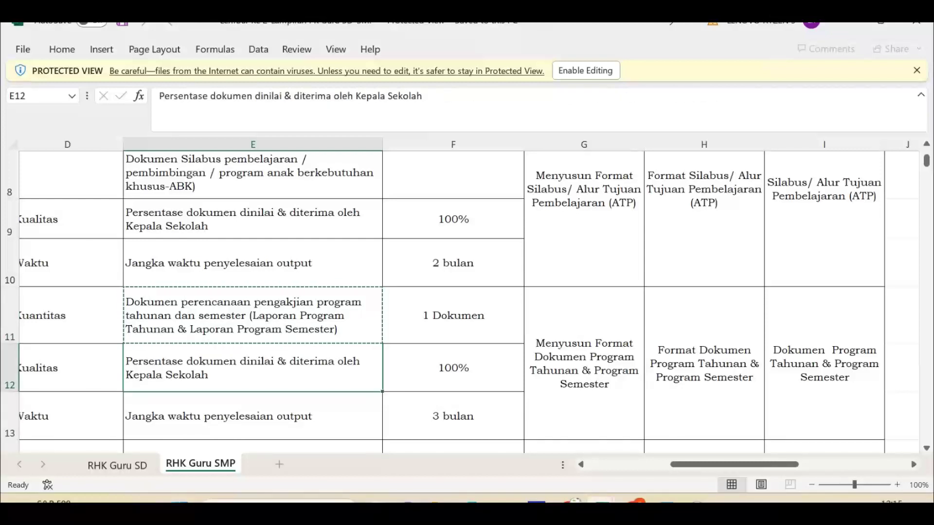
{"action": "key", "text": "ctrl+c"}
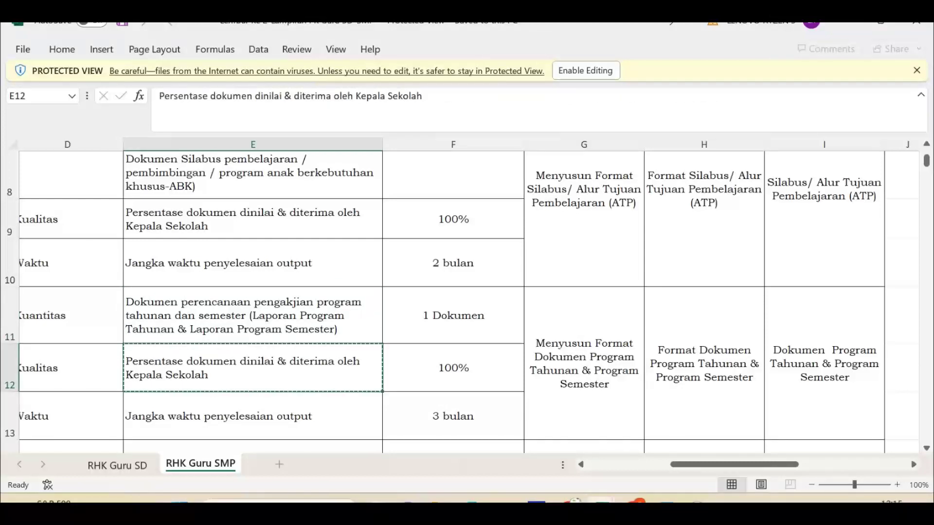
{"action": "key", "text": "alt+Tab"}
{"action": "left_click", "coordinate": [205, 222]}
{"action": "key", "text": "ctrl+v"}
- Set the Kualitas indicator's target to "100 %" and save it
{"action": "left_click", "coordinate": [206, 316]}
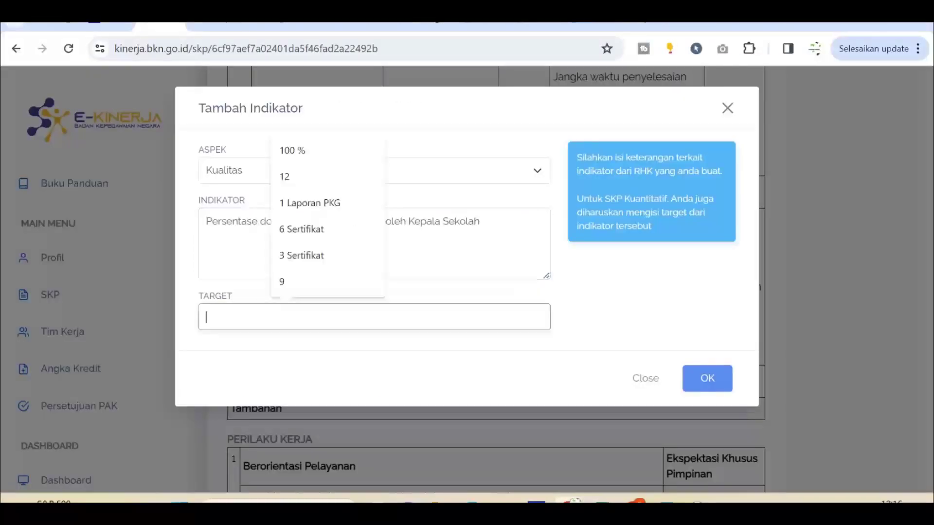
{"action": "type", "text": "10"}
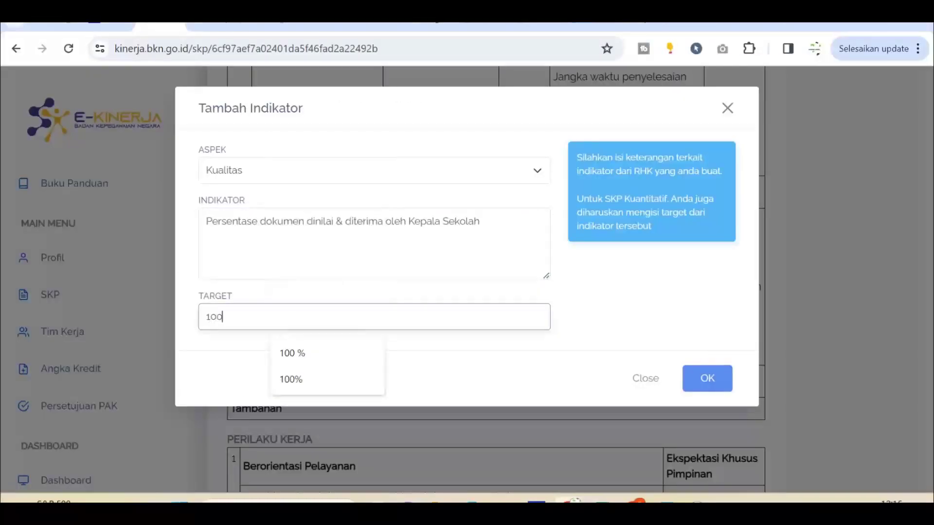
{"action": "type", "text": "0"}
{"action": "key", "text": "Down"}
{"action": "key", "text": "Return"}
{"action": "key", "text": "Return"}
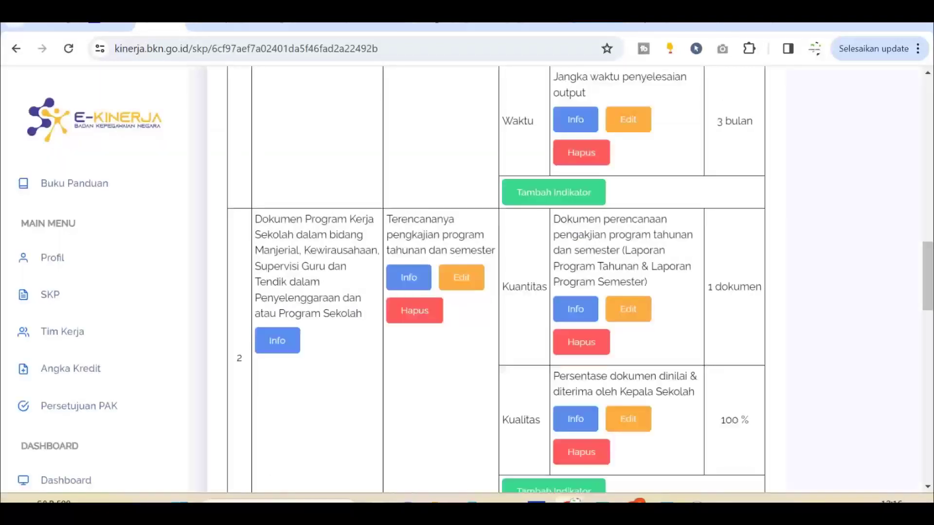
- Start another indicator for the second RHK with the Aspek set to Waktu
{"action": "scroll", "coordinate": [554, 364], "scroll_direction": "down", "scroll_amount": 3}
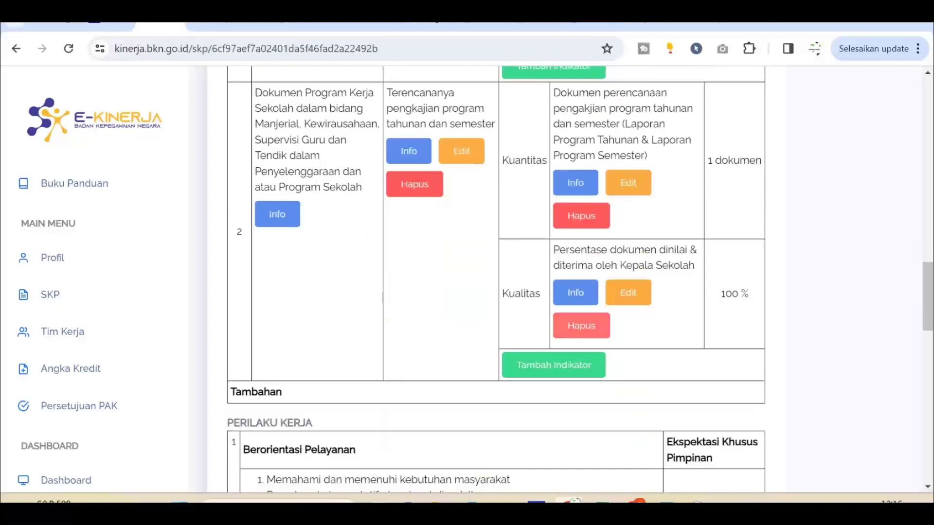
{"action": "left_click", "coordinate": [554, 364]}
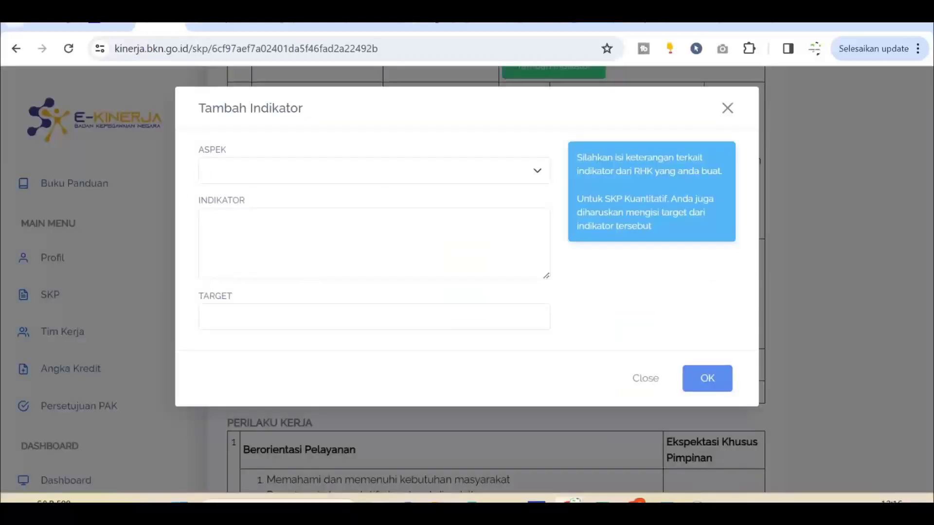
{"action": "left_click", "coordinate": [369, 170]}
{"action": "left_click", "coordinate": [224, 215]}
{"action": "left_click", "coordinate": [207, 221]}
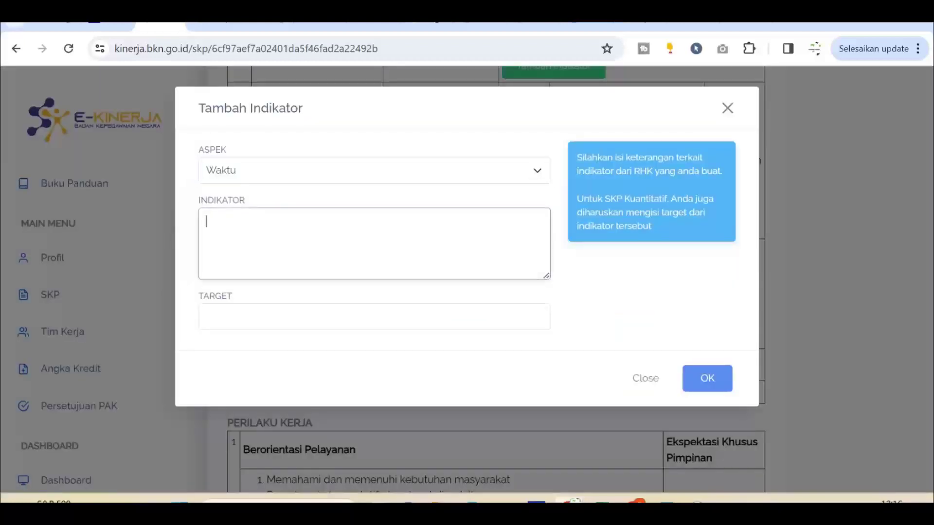
- Close the two other open Excel workbooks and switch to the "Lembar Ke 2-Lampiran PK Guru" reference workbook
{"action": "mouse_move", "coordinate": [602, 500]}
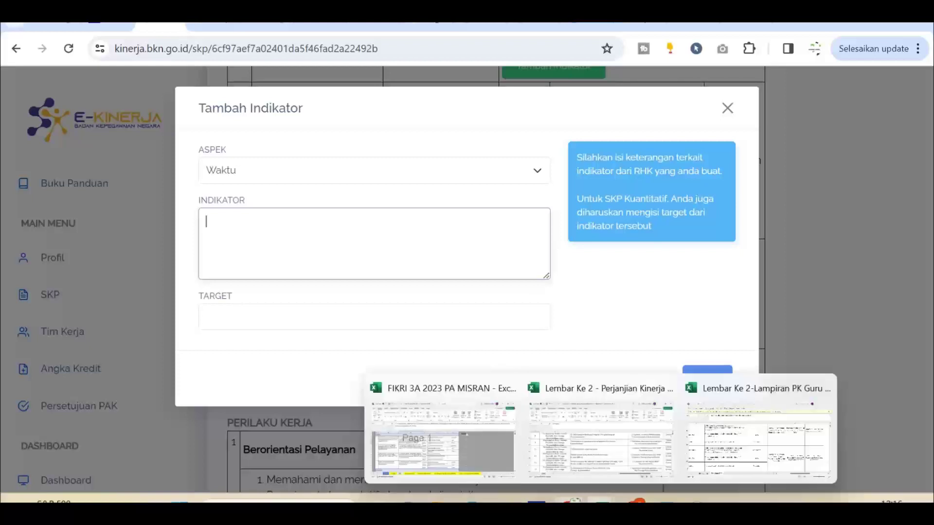
{"action": "mouse_move", "coordinate": [443, 438]}
{"action": "left_click", "coordinate": [507, 388]}
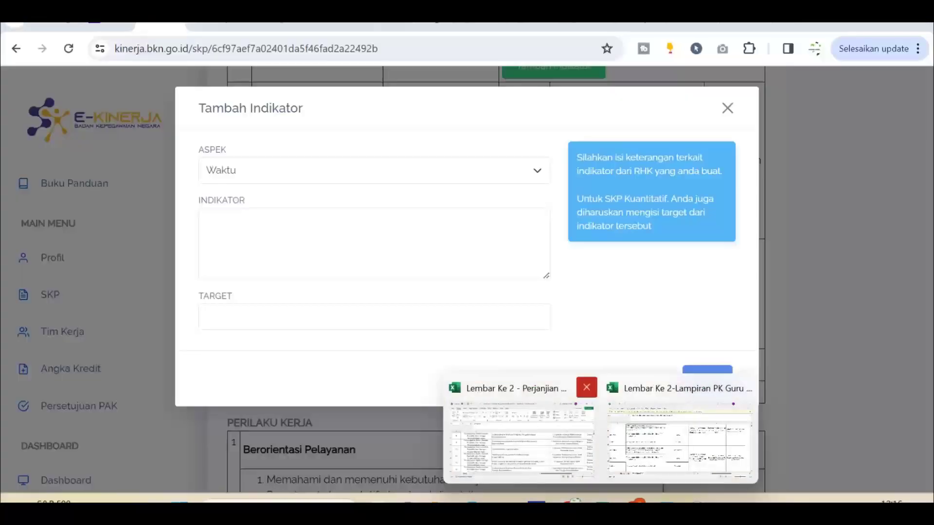
{"action": "left_click", "coordinate": [586, 388]}
{"action": "left_click", "coordinate": [598, 428]}
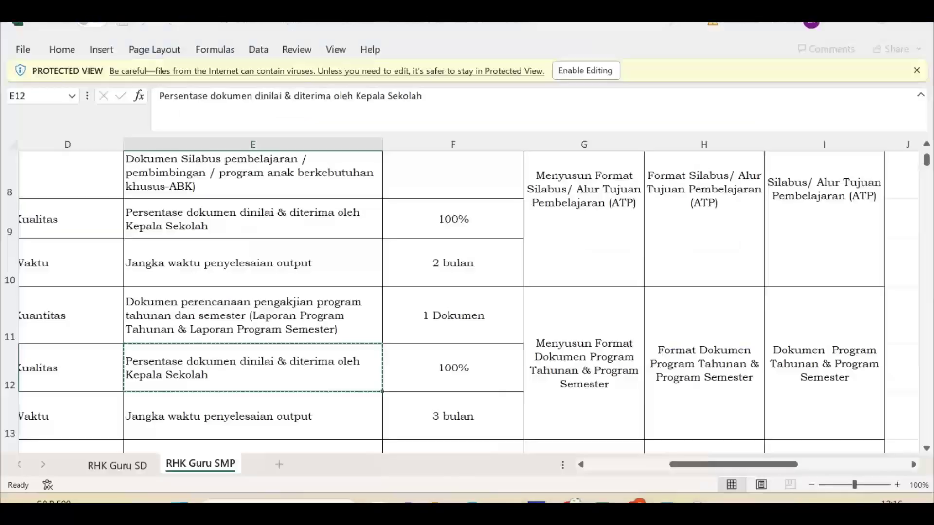
- Copy "Jangka waktu penyelesaian output" from cell E13 and paste it as the Waktu Indikator in E-Kinerja
{"action": "left_click", "coordinate": [253, 416]}
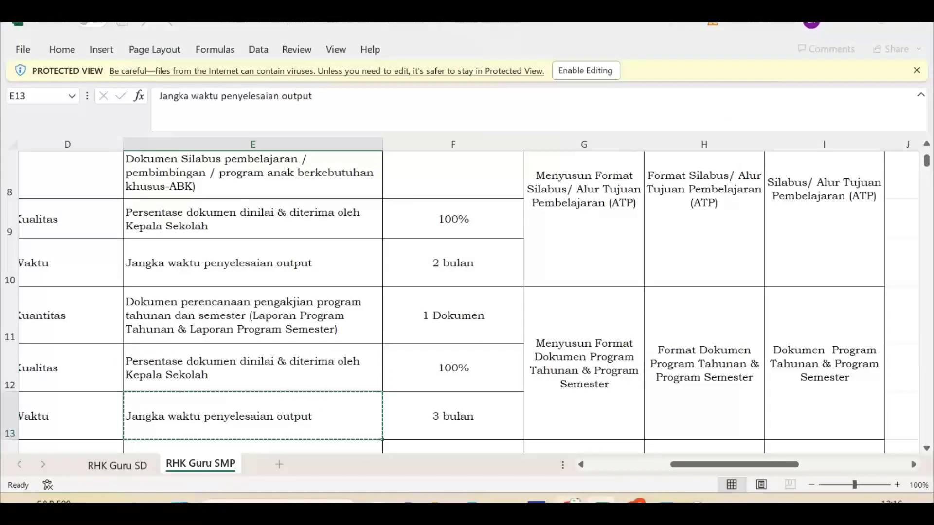
{"action": "key", "text": "alt+Tab"}
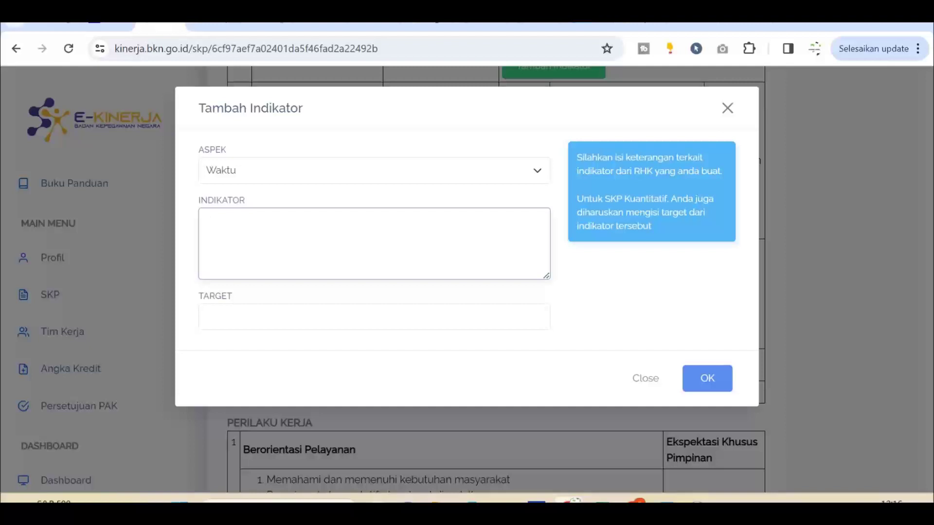
{"action": "key", "text": "ctrl+v"}
- Set the Waktu indicator's target to "3 bulan", save it and review the second RHK's indicators
{"action": "type", "text": "3"}
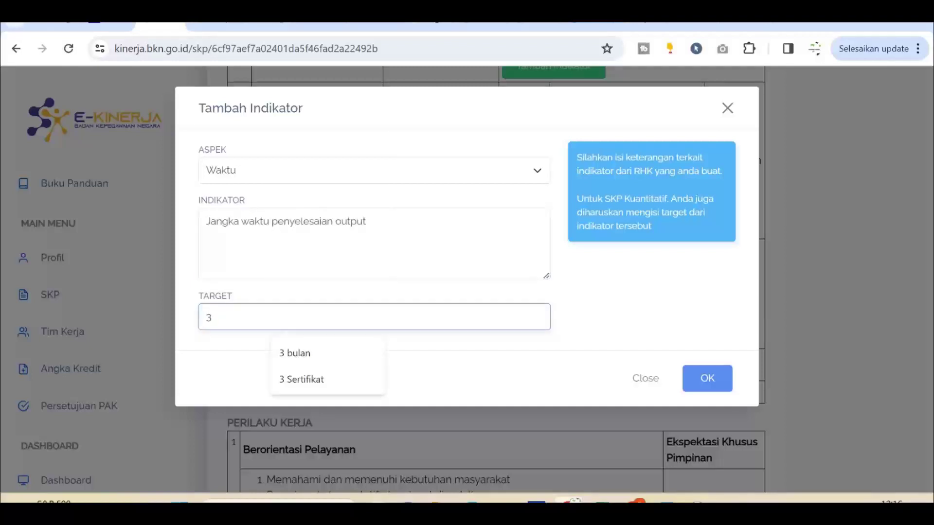
{"action": "key", "text": "Down"}
{"action": "key", "text": "Return"}
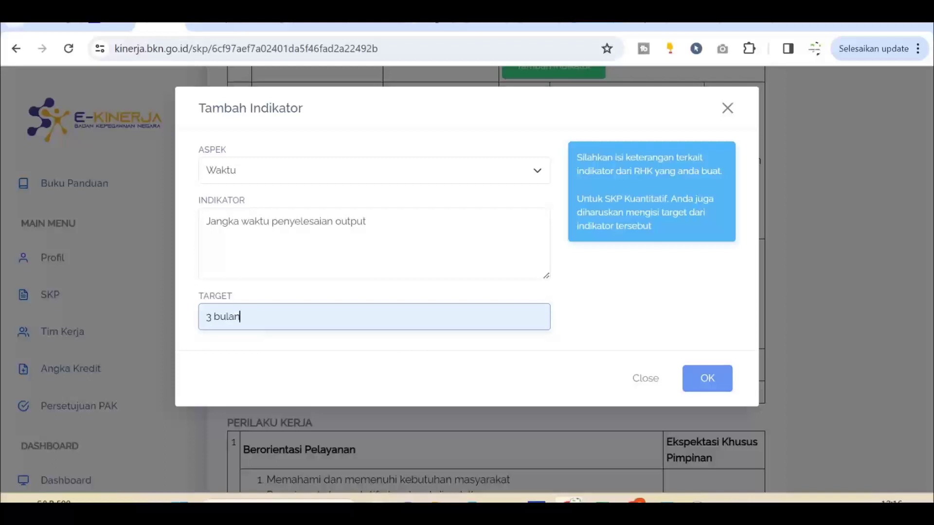
{"action": "left_click", "coordinate": [707, 378]}
{"action": "scroll", "coordinate": [496, 280], "scroll_direction": "down", "scroll_amount": 2}
{"action": "scroll", "coordinate": [496, 280], "scroll_direction": "up", "scroll_amount": 3}
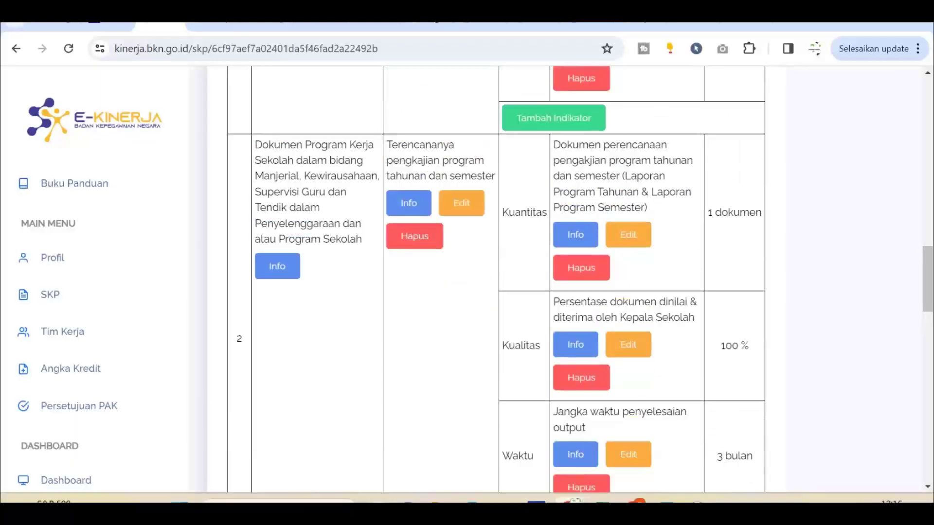
{"action": "scroll", "coordinate": [496, 280], "scroll_direction": "down", "scroll_amount": 5}
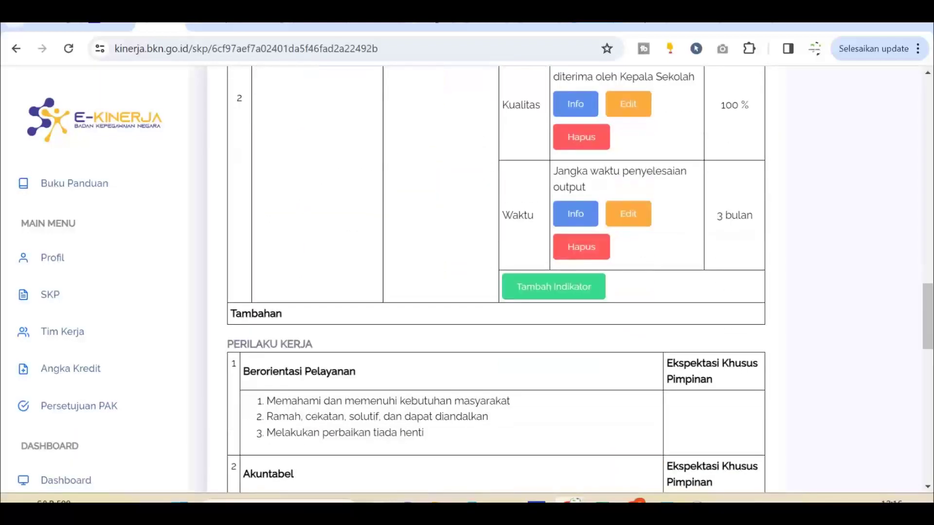
- Start a new RHK that intervenes the supervisor's "Dokumen Program Kerja Sekolah" plan, with Jenis RHK set to Utama
{"action": "scroll", "coordinate": [496, 280], "scroll_direction": "up", "scroll_amount": 15}
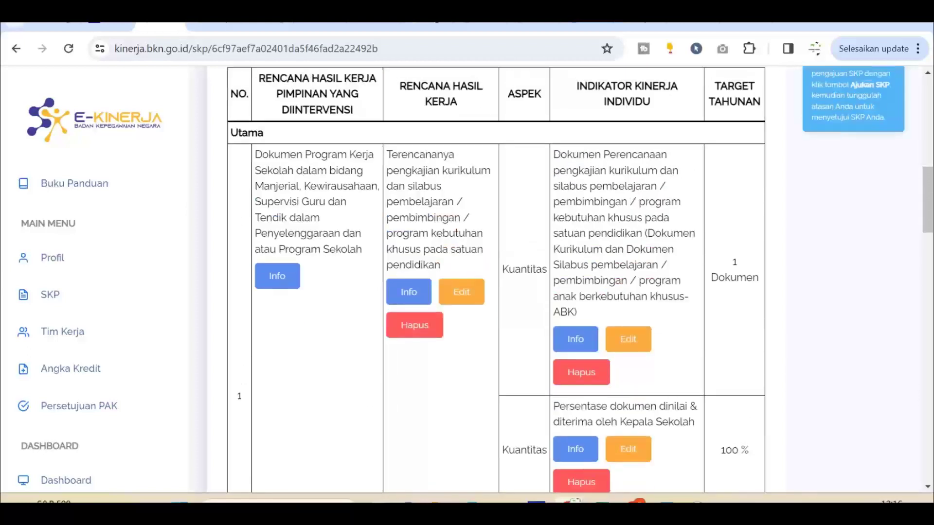
{"action": "scroll", "coordinate": [496, 280], "scroll_direction": "up", "scroll_amount": 3}
{"action": "scroll", "coordinate": [496, 279], "scroll_direction": "up", "scroll_amount": 5}
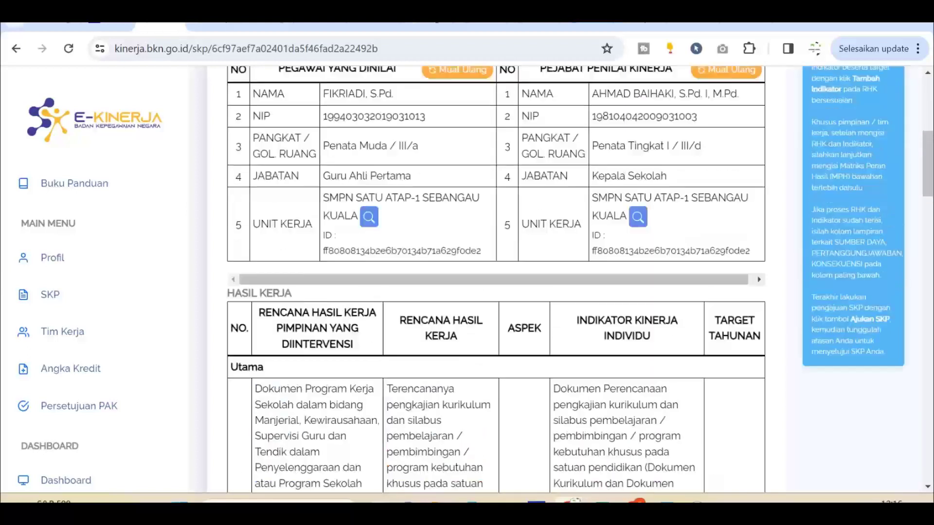
{"action": "scroll", "coordinate": [496, 279], "scroll_direction": "up", "scroll_amount": 1}
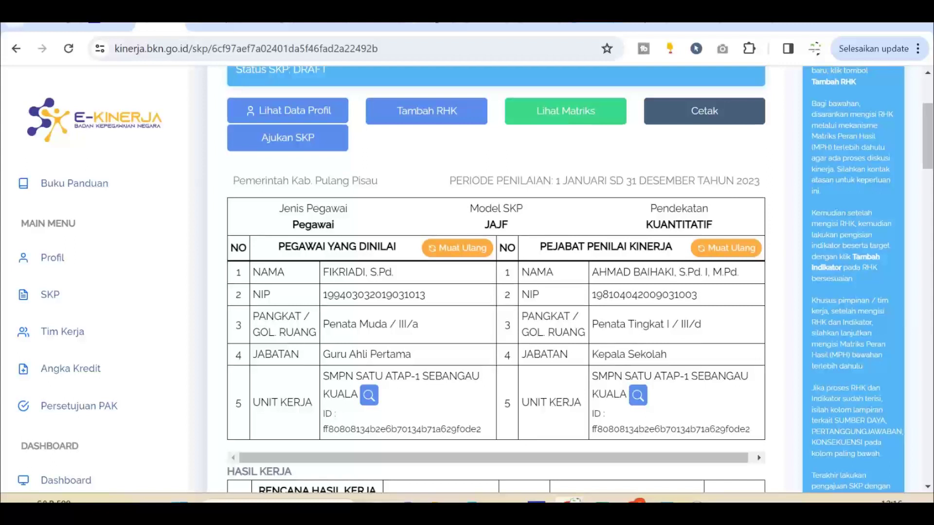
{"action": "left_click", "coordinate": [427, 111]}
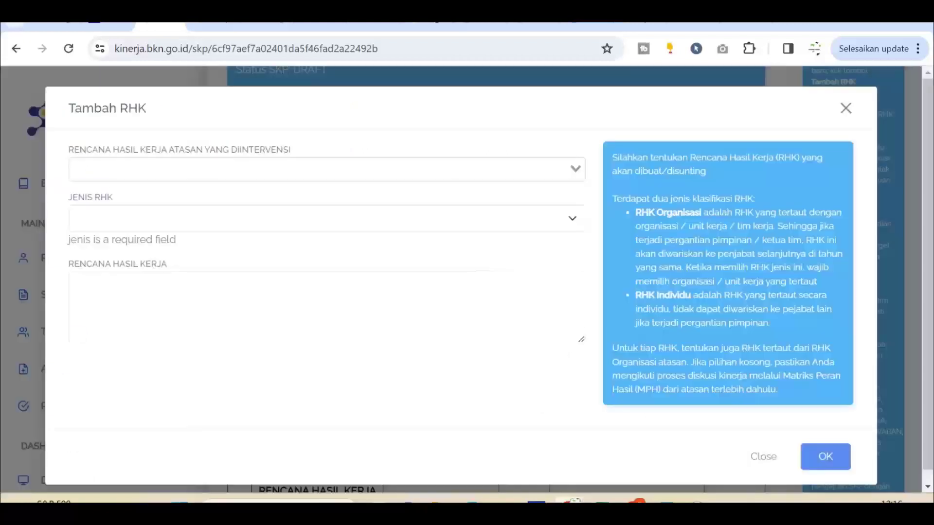
{"action": "left_click", "coordinate": [575, 169]}
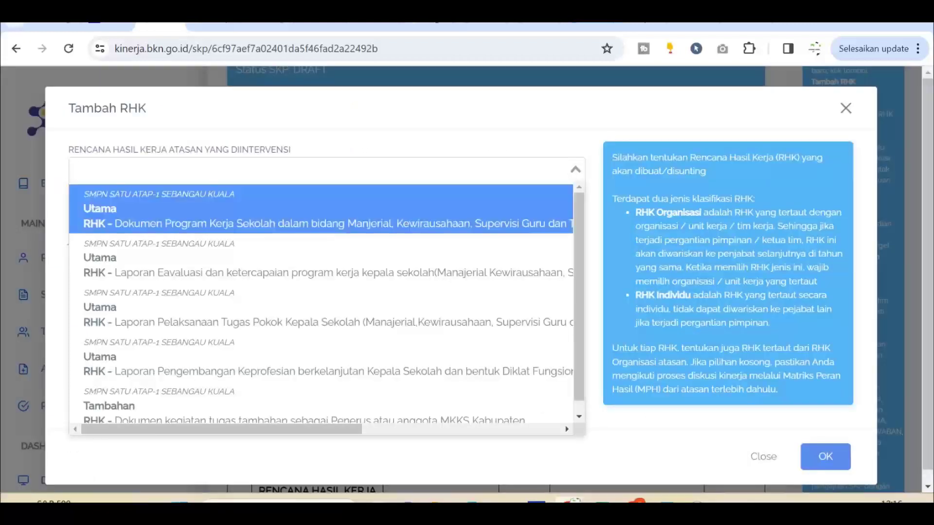
{"action": "key", "text": "Return"}
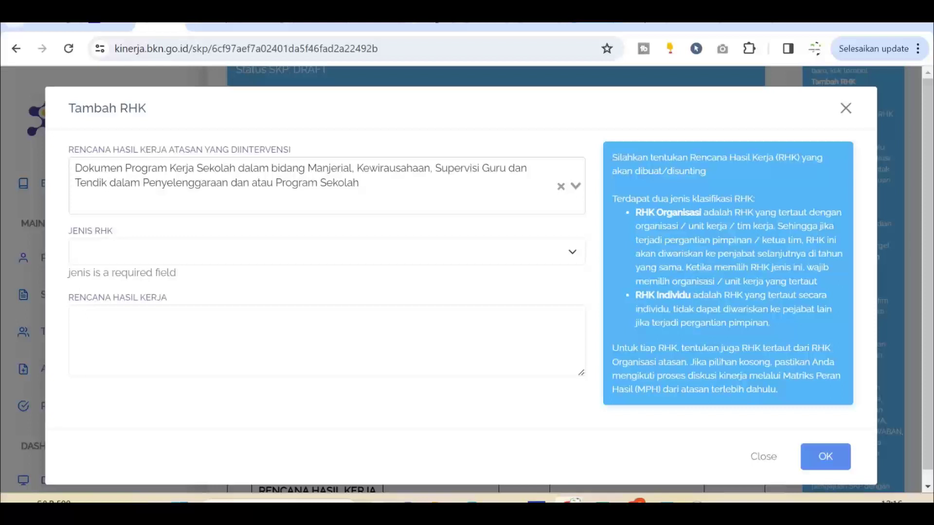
{"action": "left_click", "coordinate": [327, 252]}
{"action": "left_click", "coordinate": [326, 272]}
{"action": "left_click", "coordinate": [327, 325]}
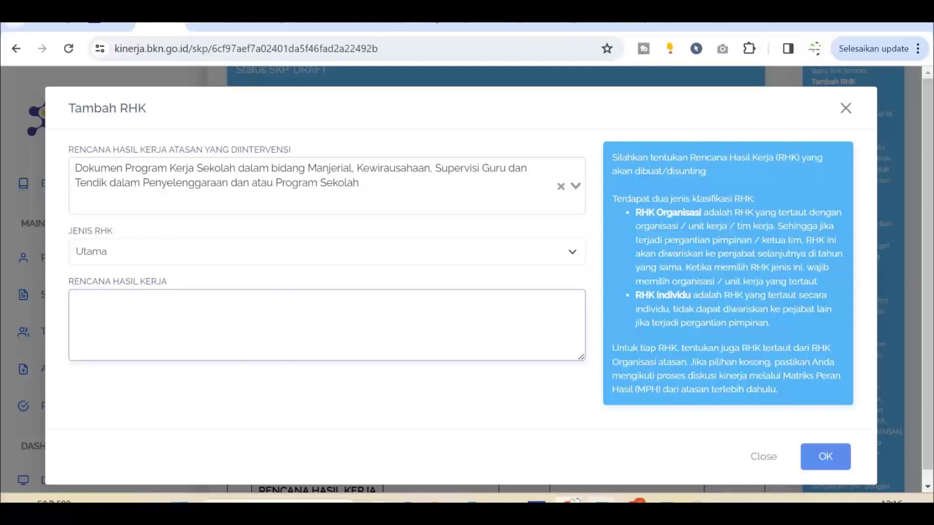
- Switch to the Excel reference workbook and copy the "Terencananya pembuatan pelaksanaan pembelajaran/pembimbingan" work plan from cell C14
{"action": "key", "text": "alt+Tab"}
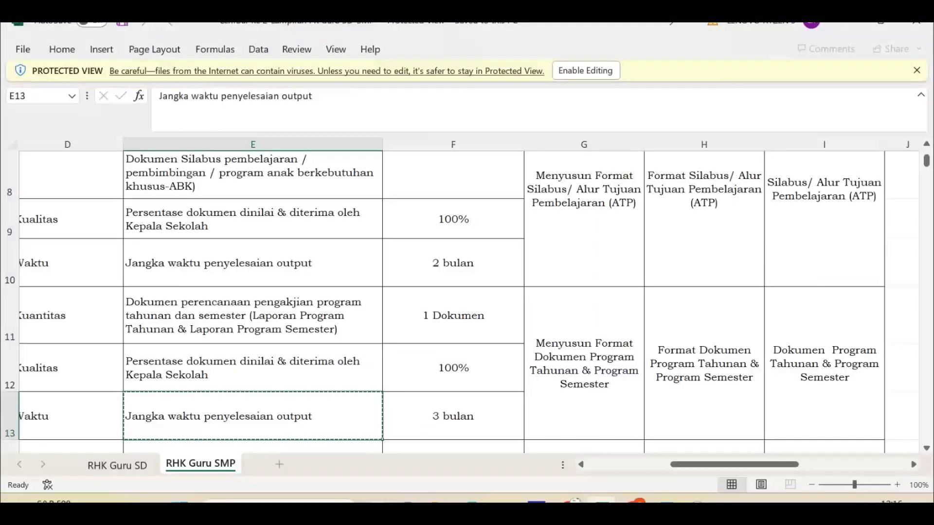
{"action": "scroll", "coordinate": [467, 302], "scroll_direction": "down", "scroll_amount": 3}
{"action": "scroll", "coordinate": [467, 301], "scroll_direction": "left", "scroll_amount": 3}
{"action": "scroll", "coordinate": [467, 301], "scroll_direction": "down", "scroll_amount": 1}
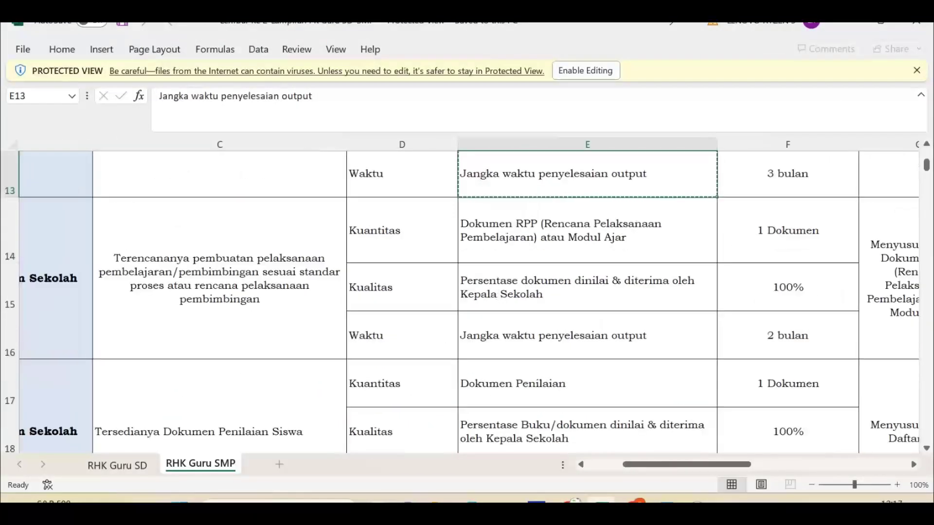
{"action": "scroll", "coordinate": [467, 302], "scroll_direction": "right", "scroll_amount": 3}
{"action": "scroll", "coordinate": [467, 301], "scroll_direction": "left", "scroll_amount": 3}
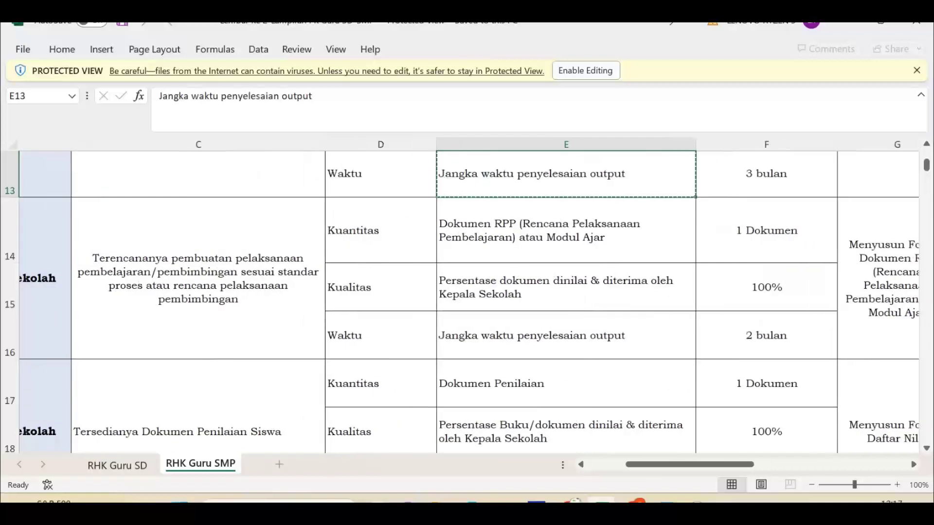
{"action": "left_click", "coordinate": [198, 278]}
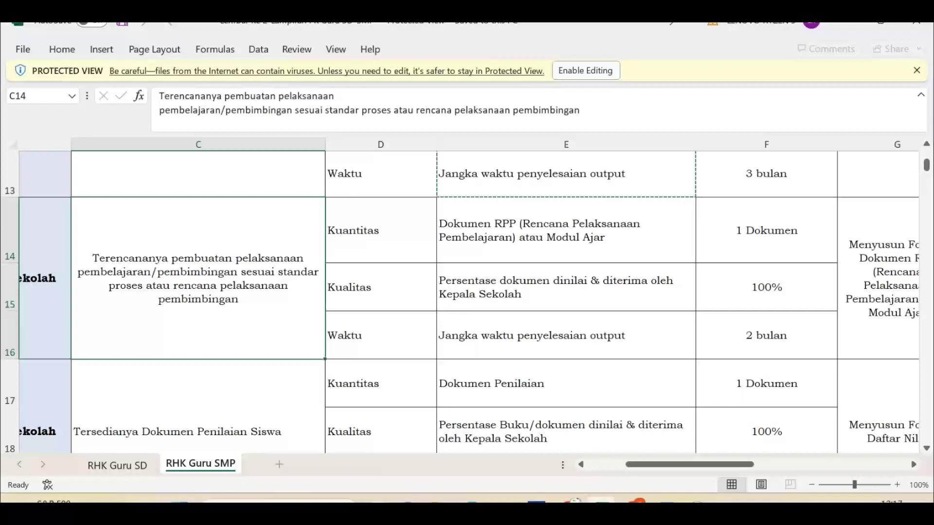
{"action": "key", "text": "ctrl+c"}
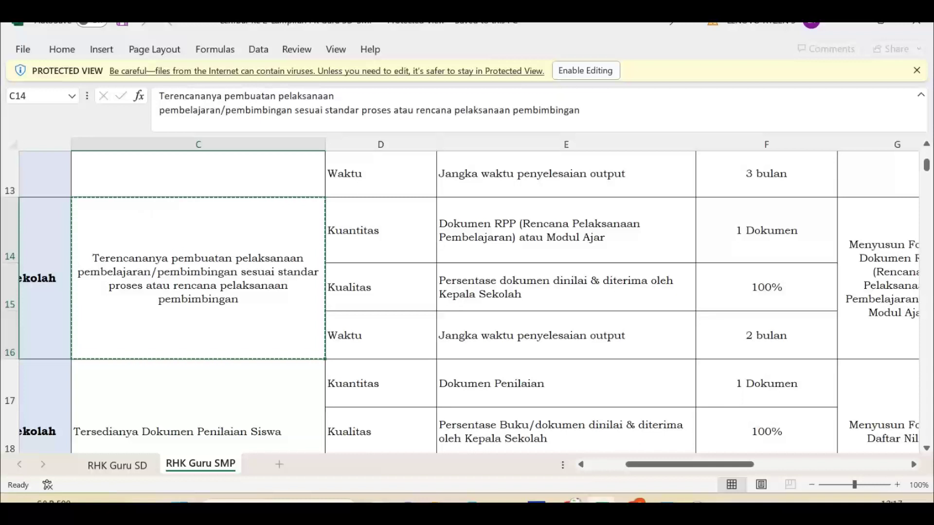
- Return to E-Kinerja, paste the copied work plan as the Rencana Hasil Kerja and save the new RHK
{"action": "scroll", "coordinate": [468, 296], "scroll_direction": "right", "scroll_amount": 5}
{"action": "scroll", "coordinate": [468, 302], "scroll_direction": "right", "scroll_amount": 2}
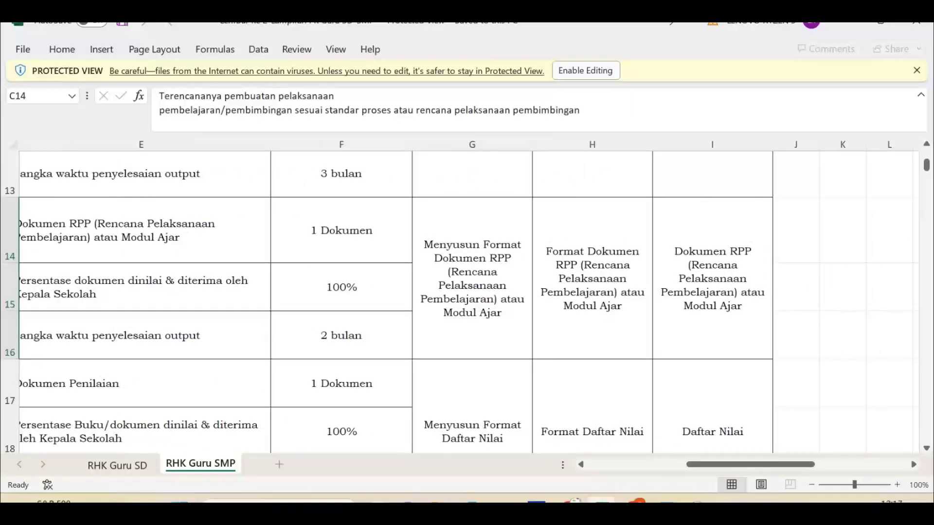
{"action": "scroll", "coordinate": [468, 301], "scroll_direction": "left", "scroll_amount": 7}
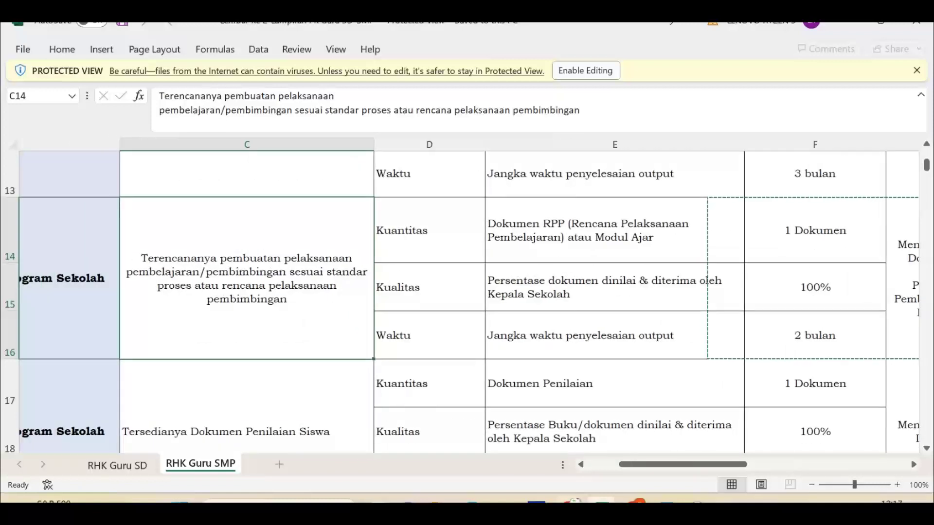
{"action": "mouse_move", "coordinate": [574, 503]}
{"action": "left_click", "coordinate": [568, 440]}
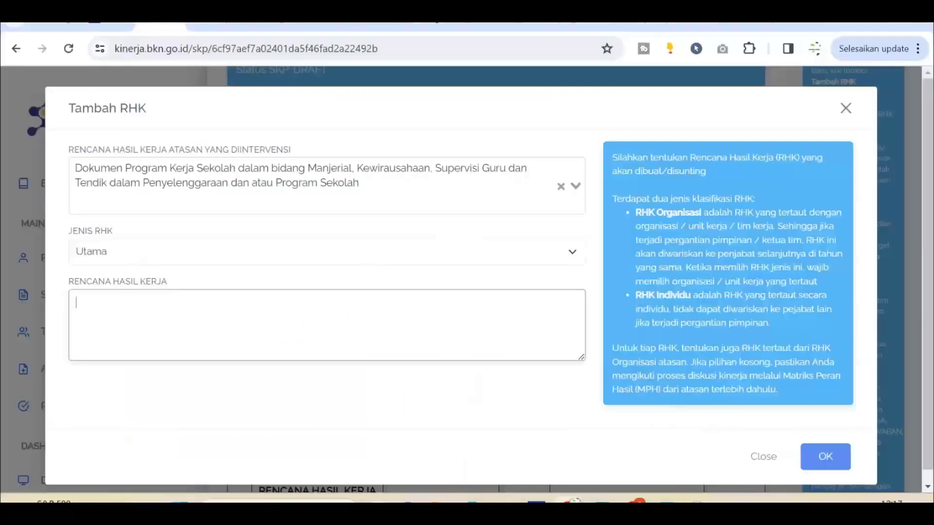
{"action": "key", "text": "ctrl+v"}
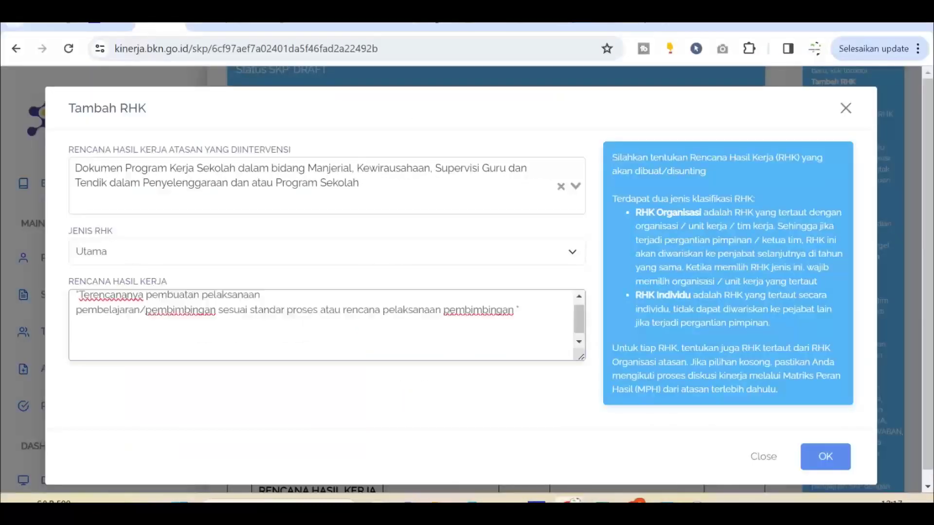
{"action": "left_click", "coordinate": [825, 457]}
- Start an indicator for the third RHK with the Aspek set to Kuantitas
{"action": "scroll", "coordinate": [825, 457], "scroll_direction": "down", "scroll_amount": 8}
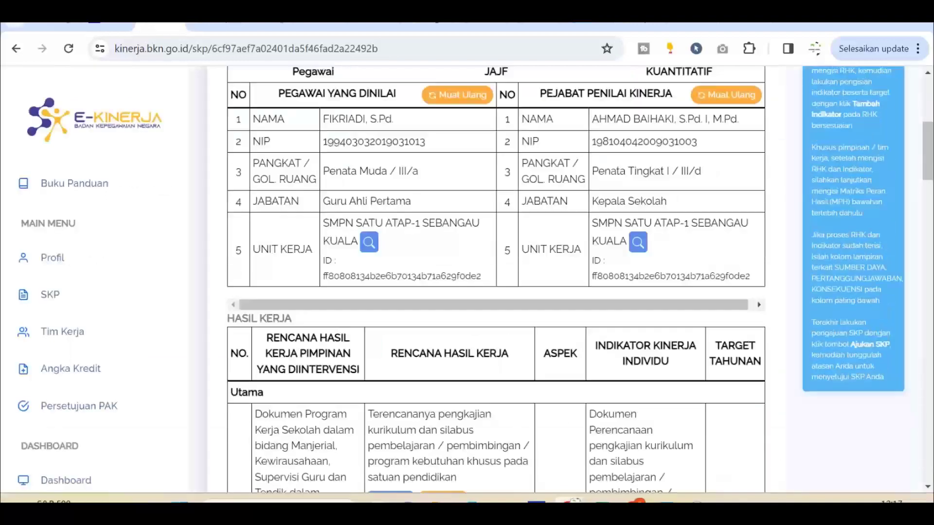
{"action": "scroll", "coordinate": [496, 277], "scroll_direction": "down", "scroll_amount": 15}
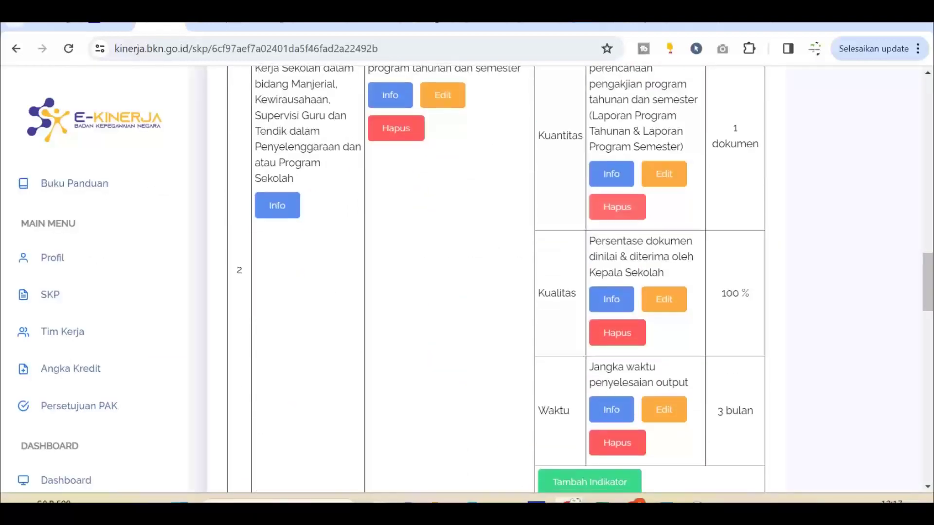
{"action": "scroll", "coordinate": [496, 277], "scroll_direction": "down", "scroll_amount": 1}
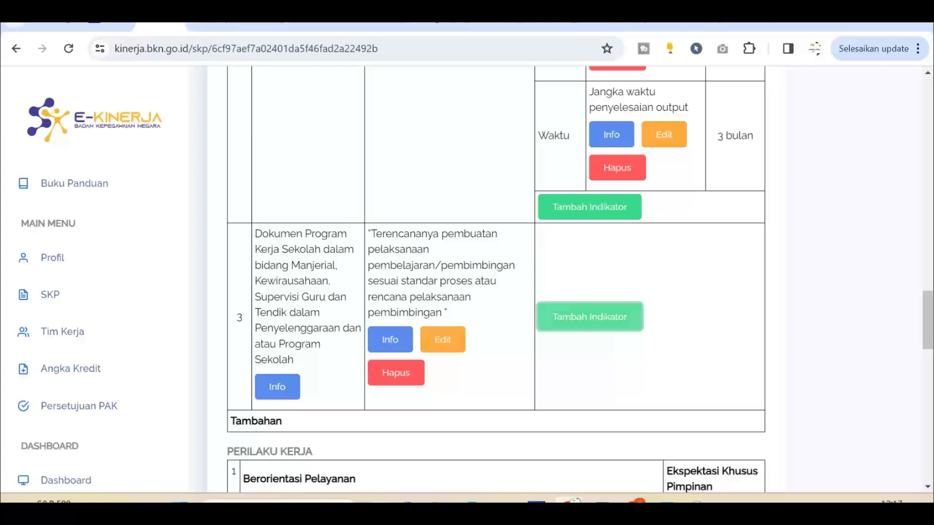
{"action": "left_click", "coordinate": [589, 316]}
{"action": "left_click", "coordinate": [374, 170]}
{"action": "left_click", "coordinate": [374, 203]}
- Copy "Dokumen RPP (Rencana Pelaksanaan Pembelajaran) atau Modul Ajar" from cell E14 in Excel and paste it as the Kuantitas Indikator in E-Kinerja
{"action": "mouse_move", "coordinate": [602, 500]}
{"action": "left_click", "coordinate": [599, 437]}
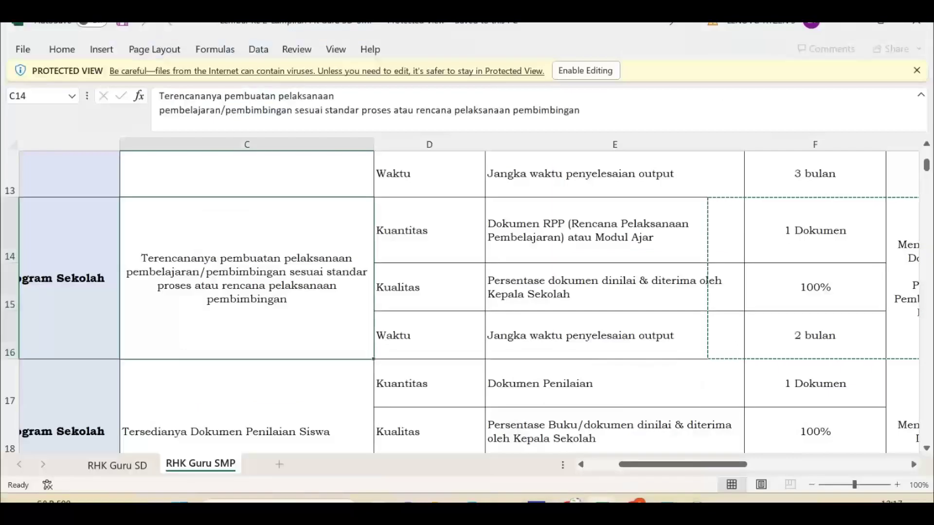
{"action": "left_click", "coordinate": [615, 230]}
{"action": "key", "text": "ctrl+c"}
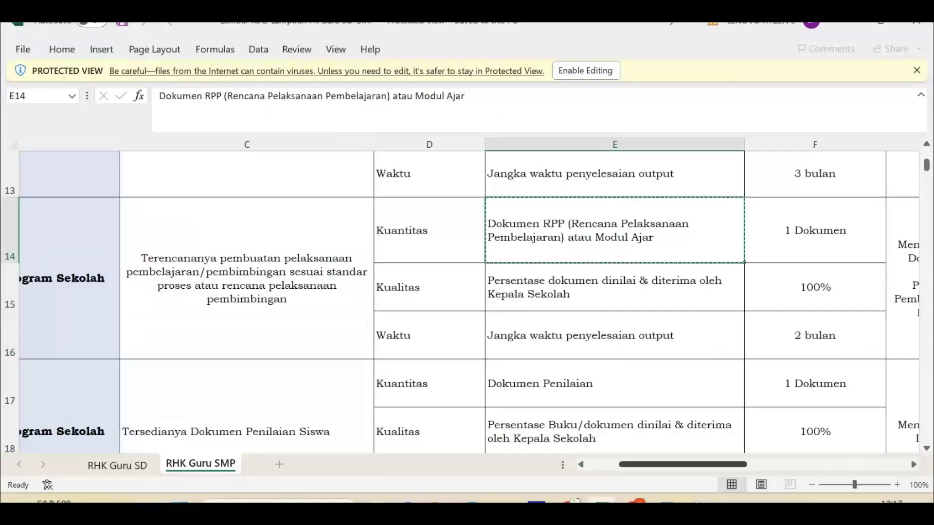
{"action": "mouse_move", "coordinate": [569, 500]}
{"action": "left_click", "coordinate": [568, 435]}
{"action": "key", "text": "Tab"}
{"action": "key", "text": "ctrl+v"}
- Set the Kuantitas indicator's target to "1 Dokumen (RPP/Modul)" and save it
{"action": "left_click", "coordinate": [317, 317]}
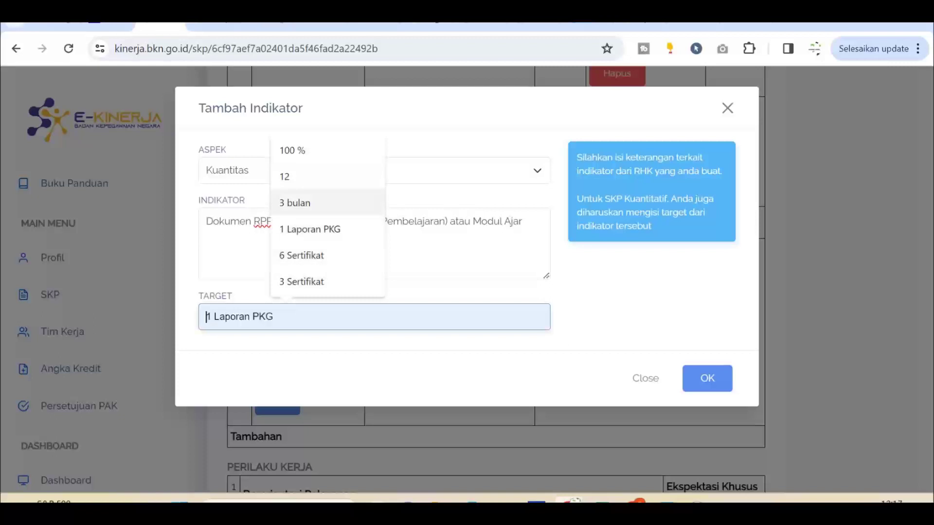
{"action": "type", "text": "1 Dokumen"}
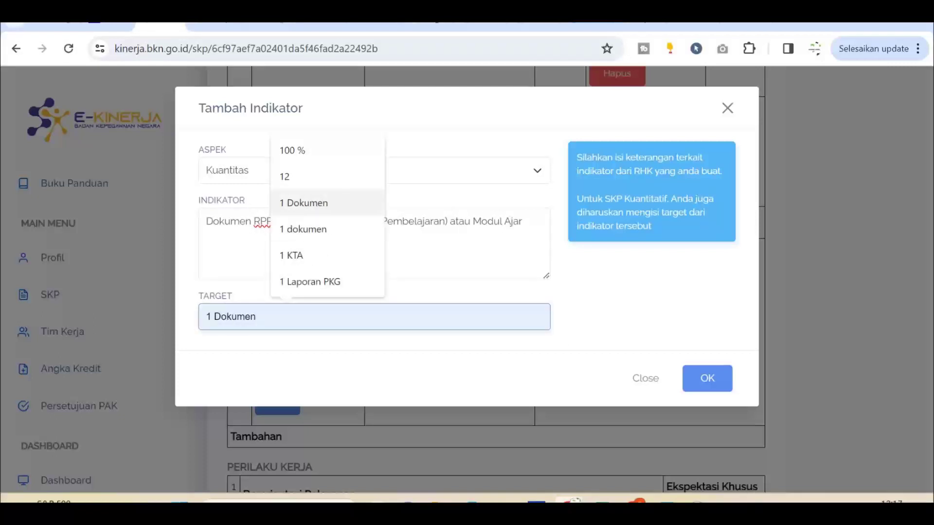
{"action": "left_click", "coordinate": [303, 204]}
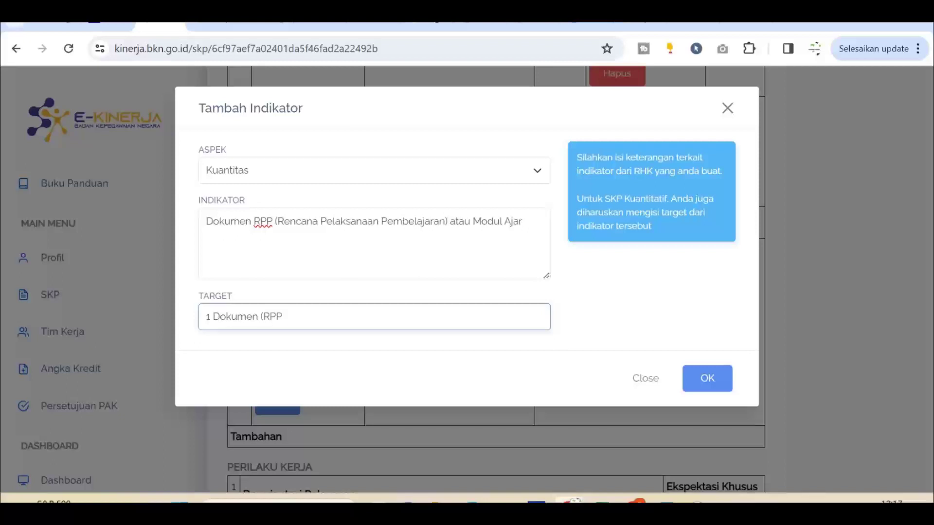
{"action": "type", "text": "Modul"}
{"action": "left_click", "coordinate": [707, 379]}
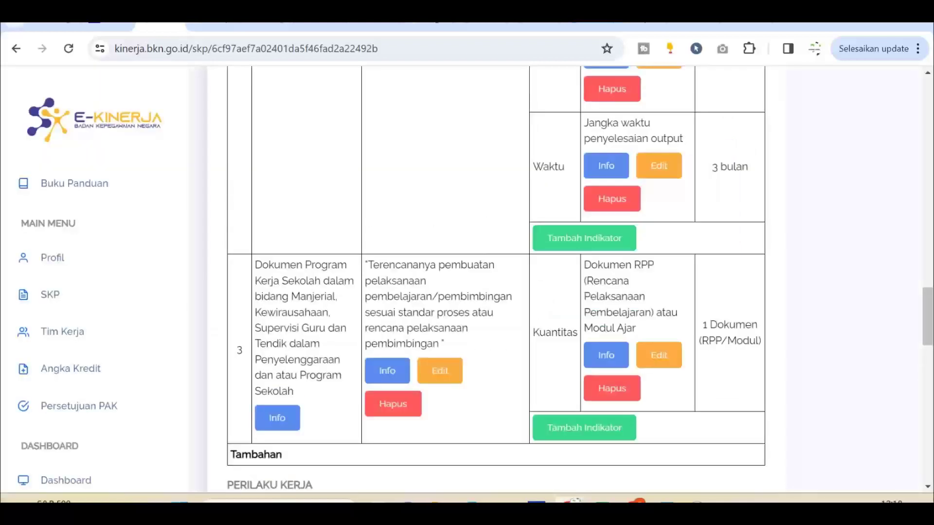
- Start another indicator for the third RHK with the Aspek set to Kualitas
{"action": "scroll", "coordinate": [495, 280], "scroll_direction": "down", "scroll_amount": 2}
{"action": "scroll", "coordinate": [584, 341], "scroll_direction": "down", "scroll_amount": 1}
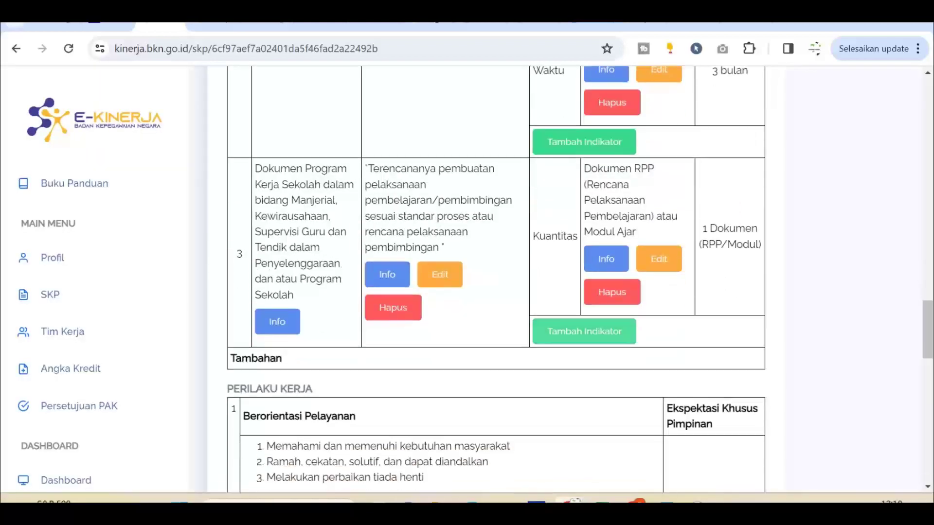
{"action": "left_click", "coordinate": [584, 331]}
{"action": "left_click", "coordinate": [374, 170]}
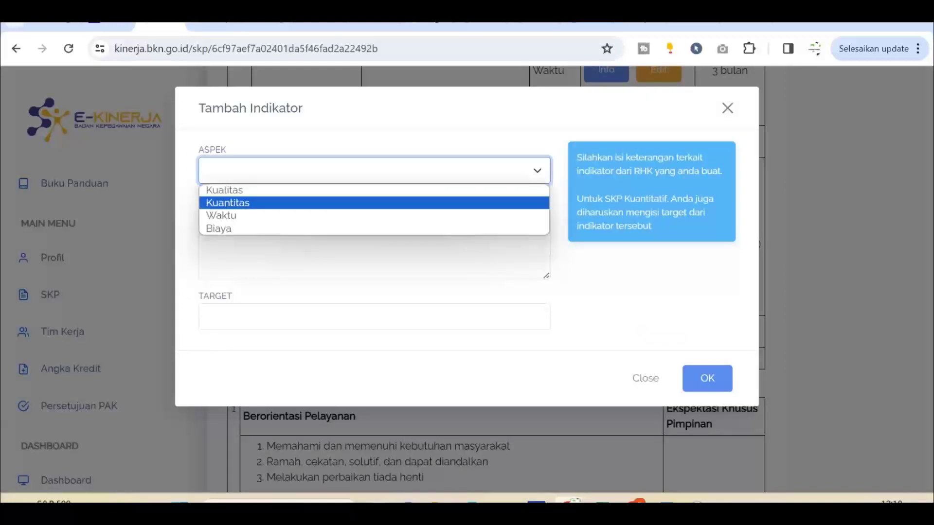
{"action": "left_click", "coordinate": [229, 189]}
{"action": "left_click", "coordinate": [374, 238]}
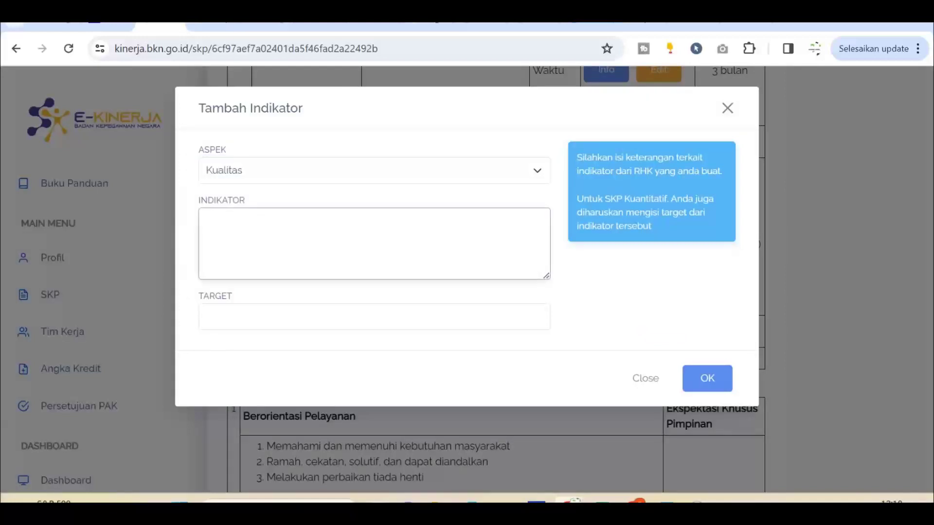
- Copy "Persentase dokumen dinilai & diterima oleh Kepala Sekolah" from cell E15 in Excel and paste it as the Kualitas Indikator in E-Kinerja
{"action": "key", "text": "alt+Tab"}
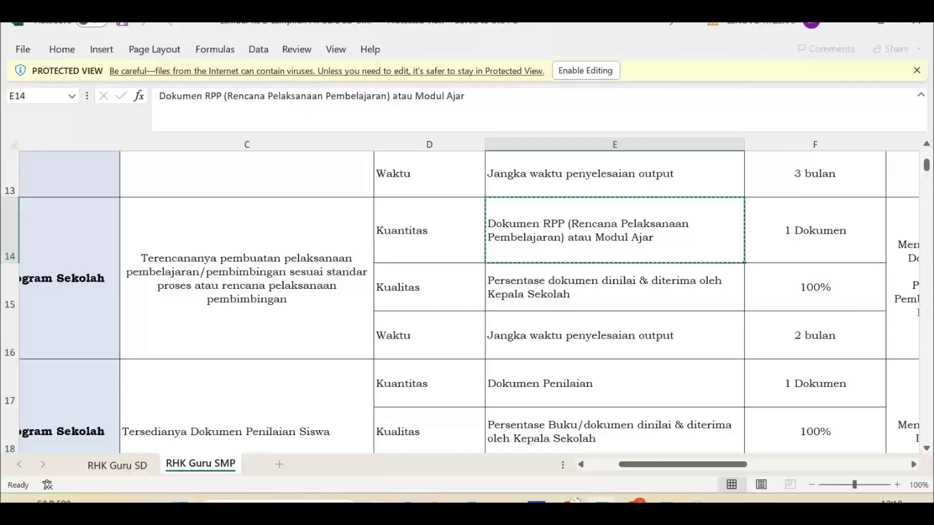
{"action": "left_click", "coordinate": [614, 287]}
{"action": "key", "text": "ctrl+c"}
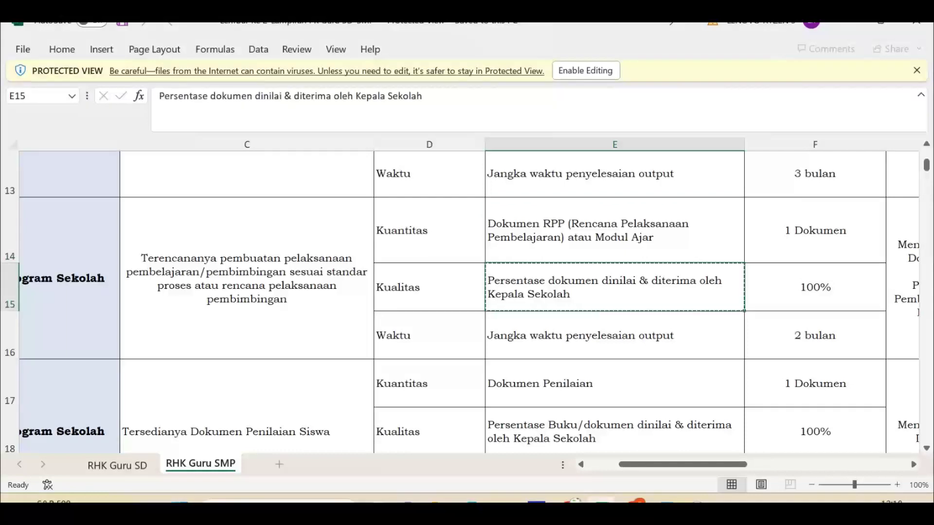
{"action": "key", "text": "alt+Tab"}
{"action": "left_click", "coordinate": [206, 222]}
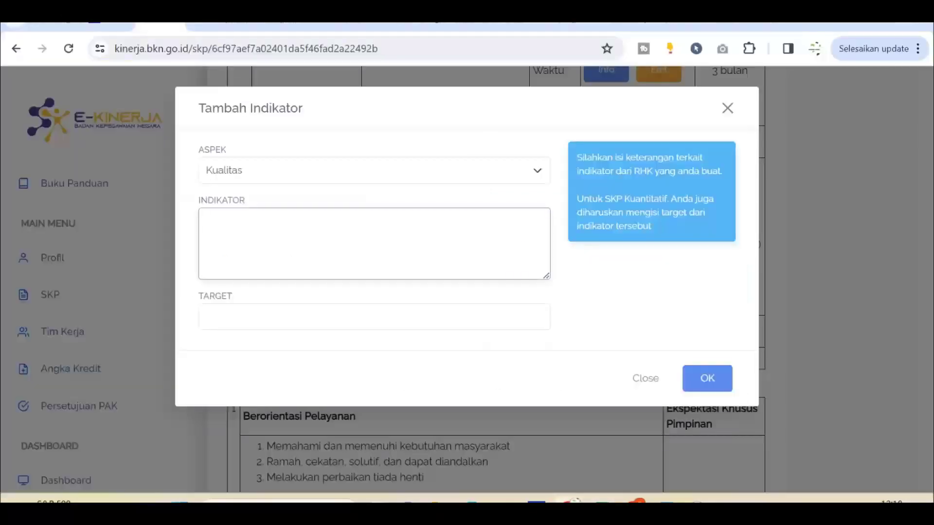
{"action": "key", "text": "ctrl+v"}
- Set the Kualitas indicator's target to "100 %" and save it
{"action": "left_click", "coordinate": [273, 317]}
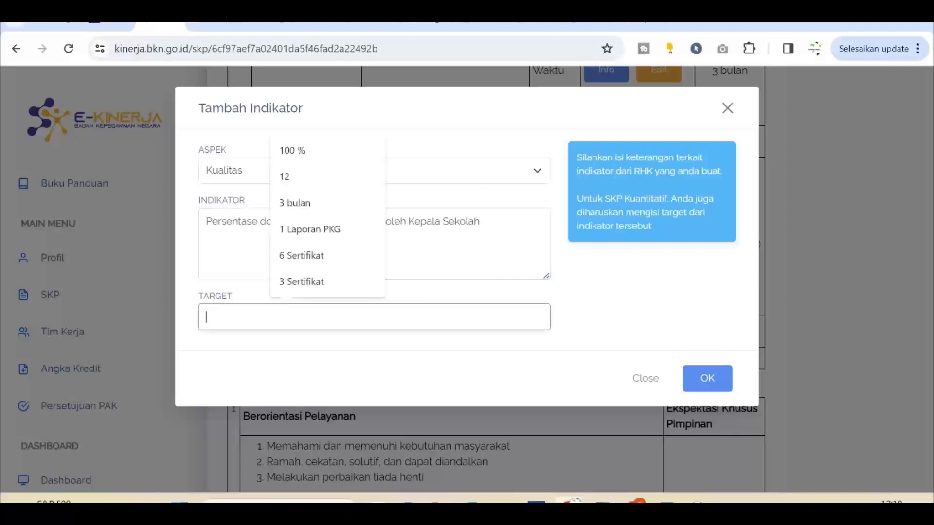
{"action": "key", "text": "Up"}
{"action": "key", "text": "Up"}
{"action": "key", "text": "Up"}
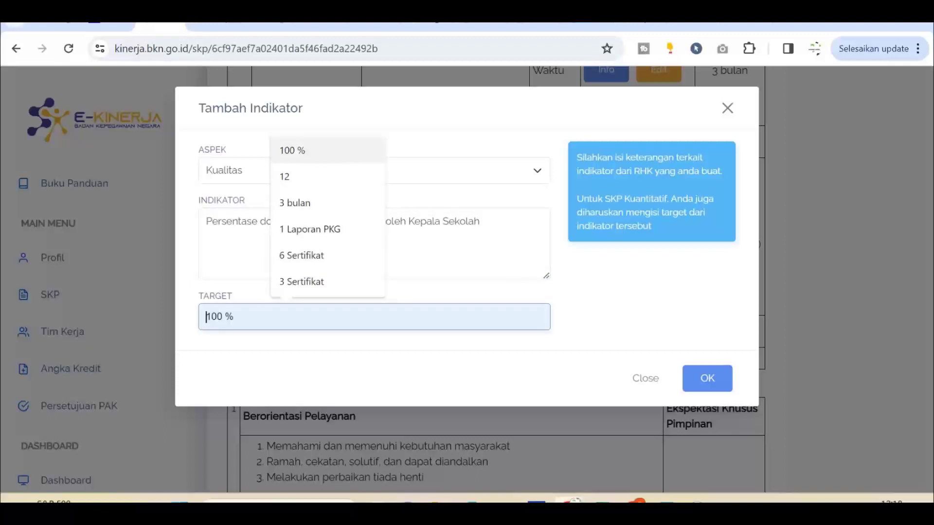
{"action": "key", "text": "Return"}
{"action": "left_click", "coordinate": [707, 379]}
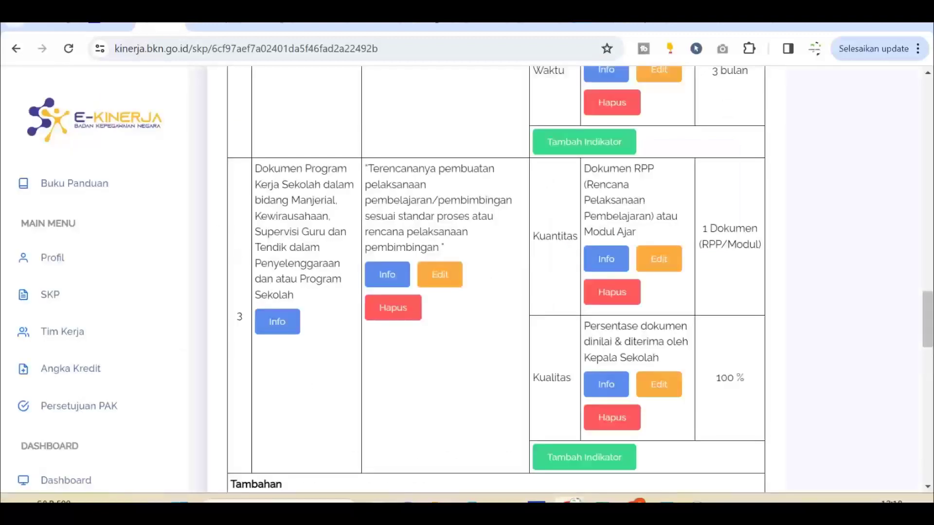
- Start another indicator for the third RHK with the Aspek set to Waktu
{"action": "left_click", "coordinate": [583, 457]}
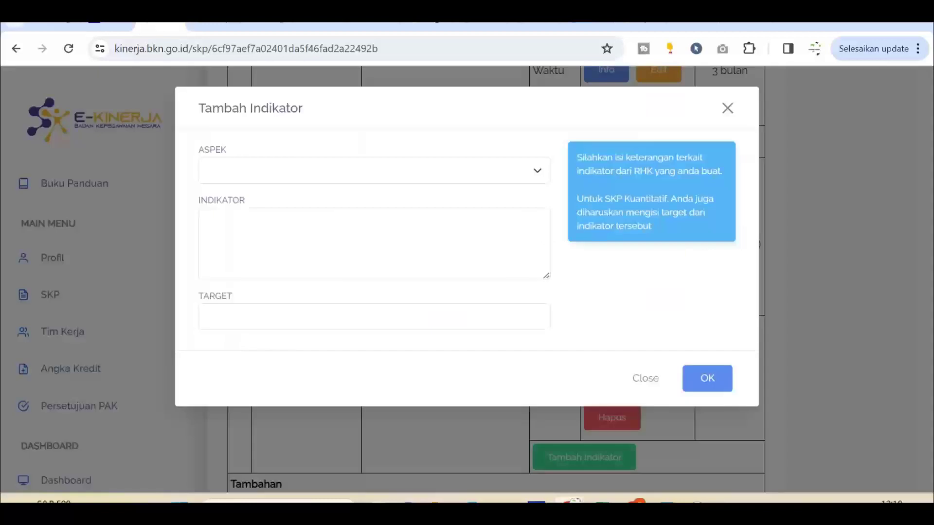
{"action": "left_click", "coordinate": [375, 171]}
{"action": "left_click", "coordinate": [374, 216]}
{"action": "left_click", "coordinate": [374, 243]}
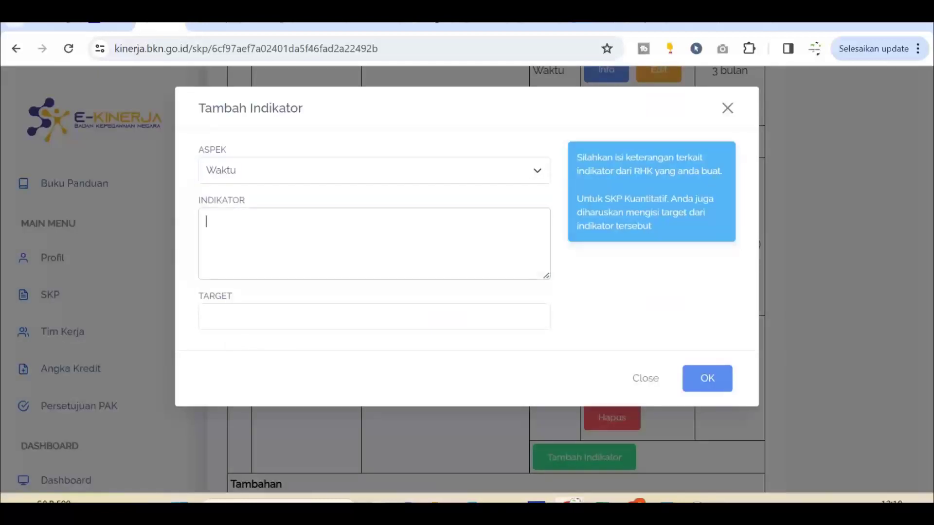
- Copy "Jangka waktu penyelesaian output" from cell E16 in Excel and paste it as the Waktu Indikator in E-Kinerja
{"action": "mouse_move", "coordinate": [602, 501]}
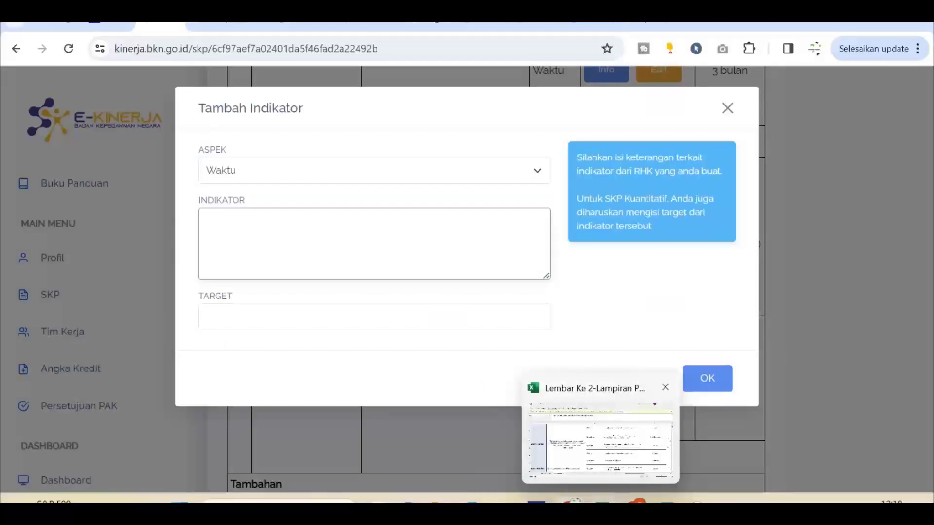
{"action": "left_click", "coordinate": [602, 437]}
{"action": "key", "text": "Down"}
{"action": "key", "text": "ctrl+c"}
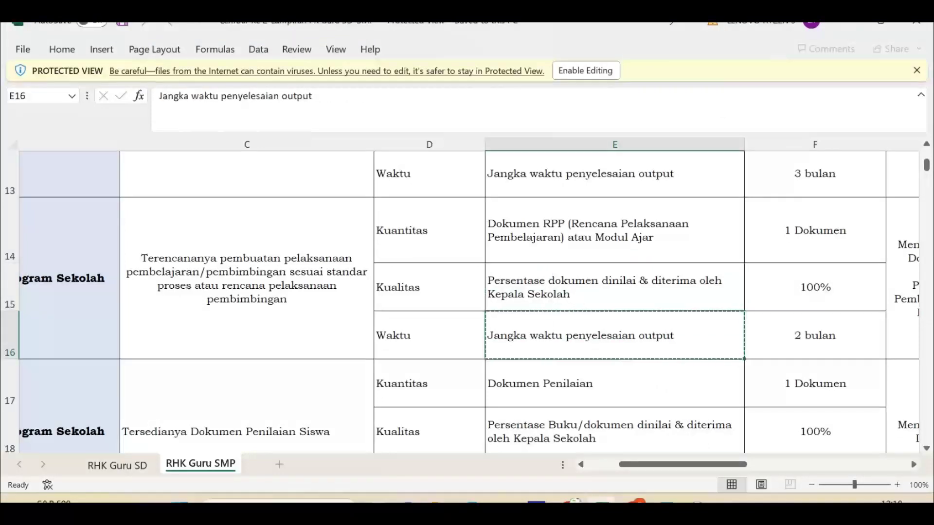
{"action": "mouse_move", "coordinate": [575, 501]}
{"action": "left_click", "coordinate": [575, 438]}
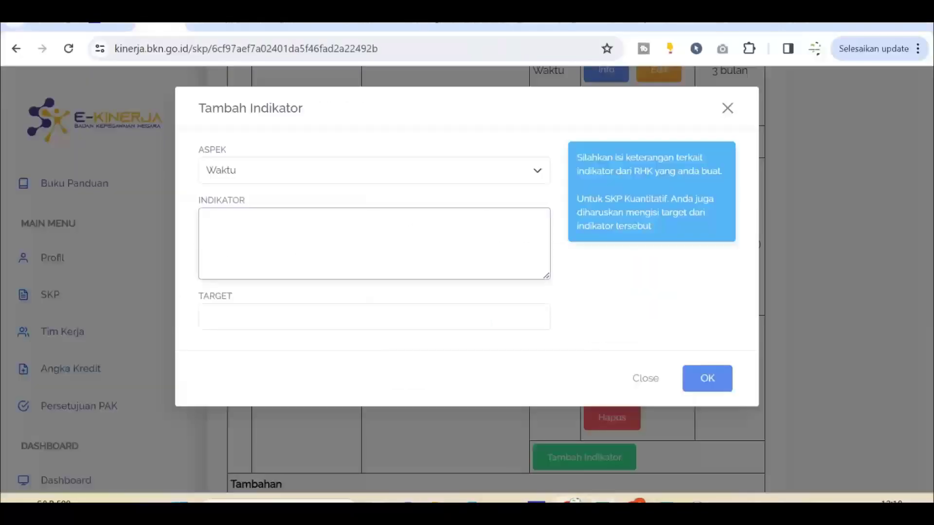
{"action": "key", "text": "ctrl+v"}
- Set the Waktu indicator's target to "3 bulan" and save it
{"action": "left_click", "coordinate": [340, 316]}
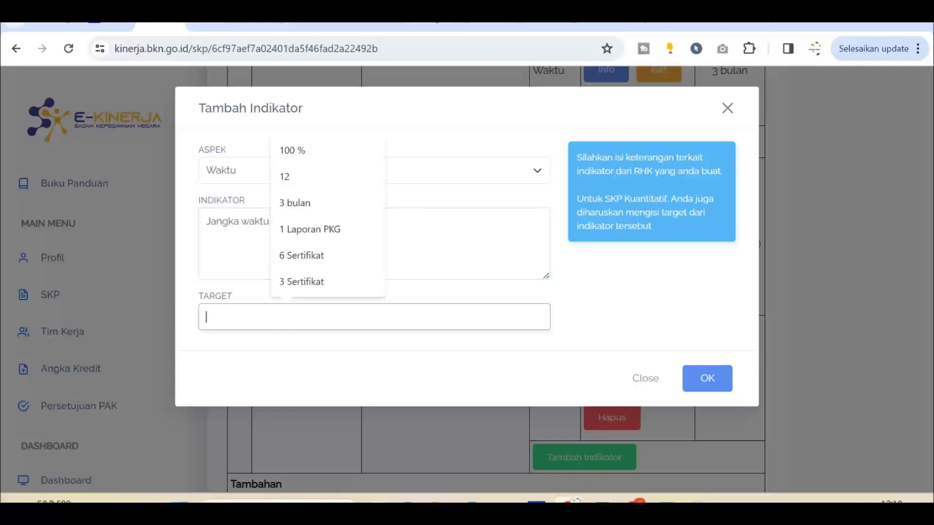
{"action": "key", "text": "Down"}
{"action": "key", "text": "Down"}
{"action": "key", "text": "Down"}
{"action": "key", "text": "Down"}
{"action": "key", "text": "Up"}
{"action": "key", "text": "Return"}
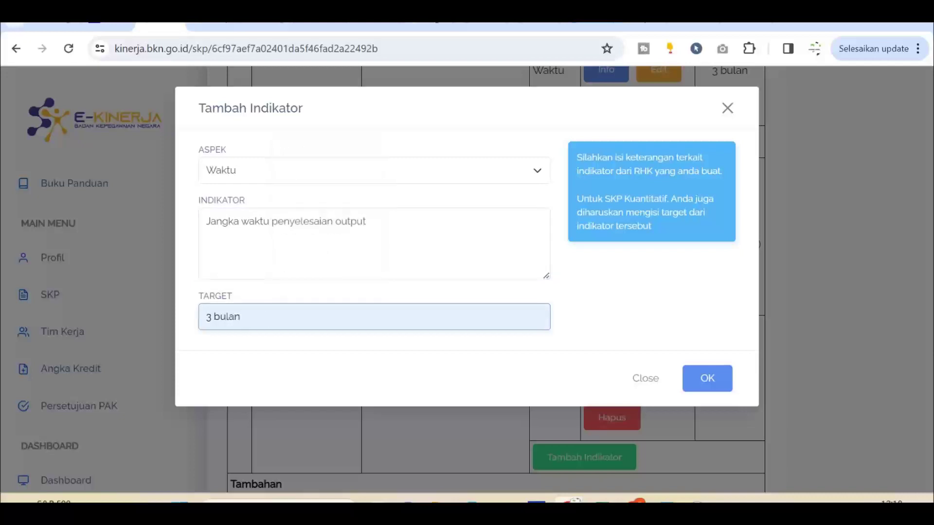
{"action": "left_click", "coordinate": [707, 378]}
- Start a fourth RHK linked to the superior's work result plan beginning "Dokumen Program Kerja Sekolah dalam bidang Manjerial"
{"action": "scroll", "coordinate": [496, 279], "scroll_direction": "up", "scroll_amount": 8}
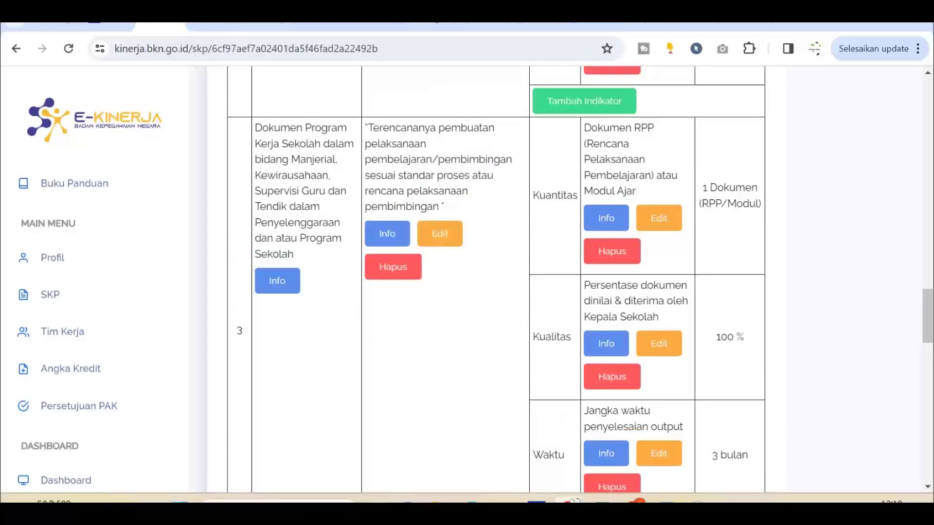
{"action": "scroll", "coordinate": [496, 280], "scroll_direction": "down", "scroll_amount": 4}
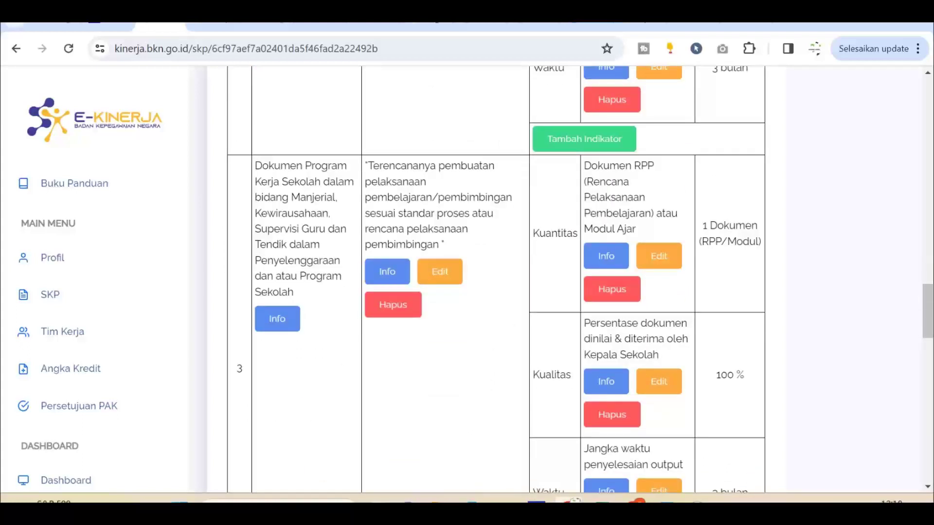
{"action": "scroll", "coordinate": [496, 280], "scroll_direction": "up", "scroll_amount": 10}
{"action": "scroll", "coordinate": [496, 280], "scroll_direction": "up", "scroll_amount": 1}
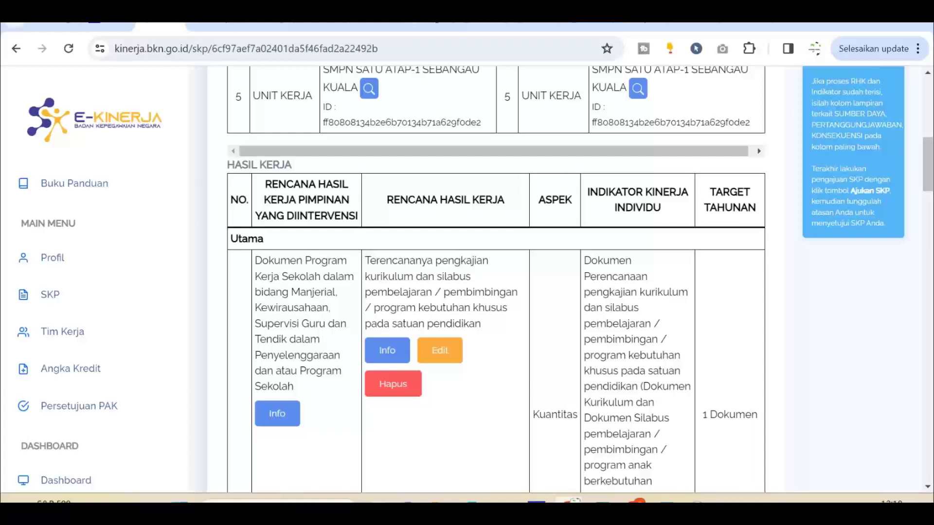
{"action": "scroll", "coordinate": [496, 279], "scroll_direction": "down", "scroll_amount": 15}
{"action": "scroll", "coordinate": [496, 280], "scroll_direction": "down", "scroll_amount": 4}
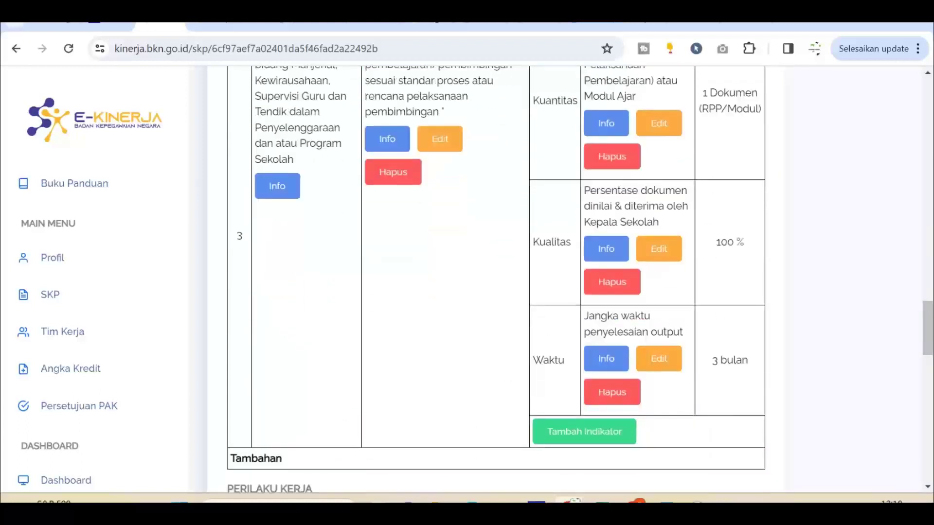
{"action": "scroll", "coordinate": [496, 279], "scroll_direction": "up", "scroll_amount": 4}
{"action": "scroll", "coordinate": [496, 280], "scroll_direction": "up", "scroll_amount": 15}
{"action": "scroll", "coordinate": [496, 280], "scroll_direction": "up", "scroll_amount": 5}
{"action": "left_click", "coordinate": [411, 240]}
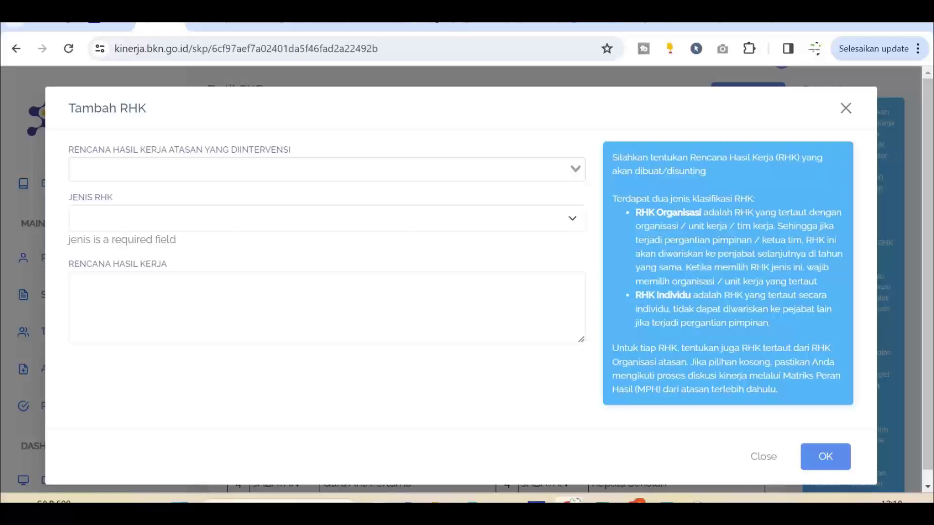
{"action": "left_click", "coordinate": [321, 169]}
{"action": "key", "text": "Return"}
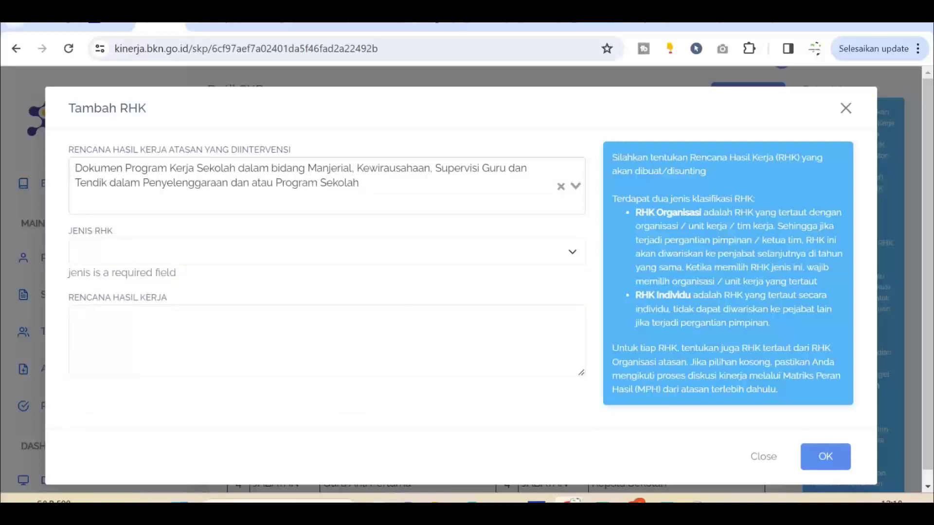
{"action": "left_click", "coordinate": [321, 251]}
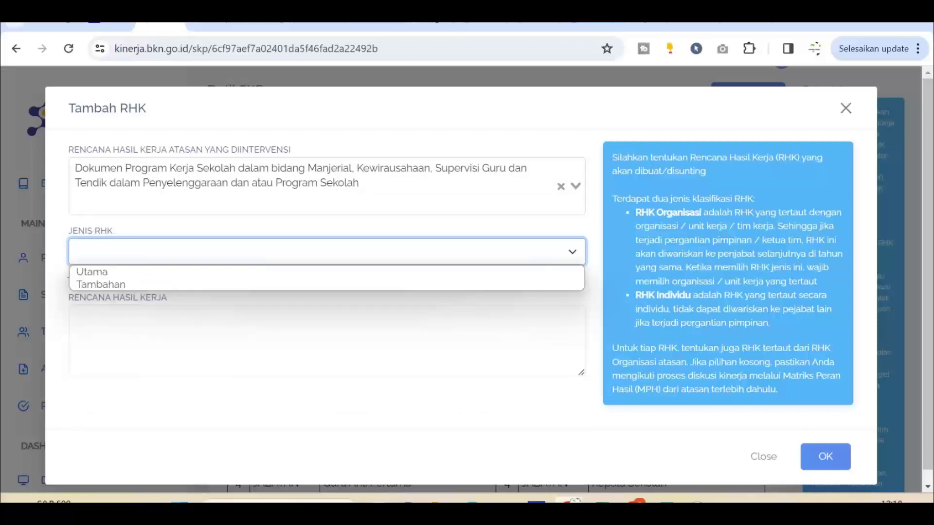
- Switch to the Excel workbook and copy "Tersedianya Dokumen Penilaian Siswa" from cell C17
{"action": "key", "text": "alt+Tab"}
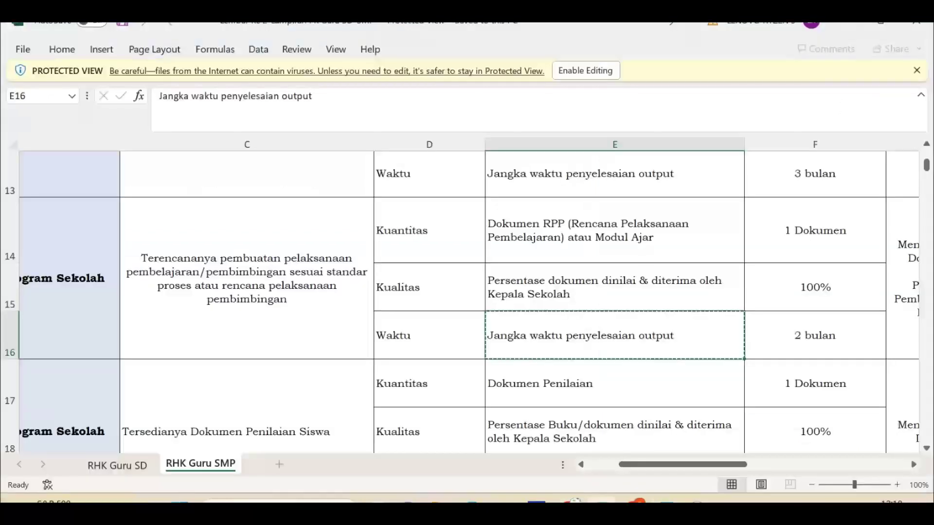
{"action": "scroll", "coordinate": [467, 302], "scroll_direction": "down", "scroll_amount": 2}
{"action": "scroll", "coordinate": [466, 301], "scroll_direction": "right", "scroll_amount": 4}
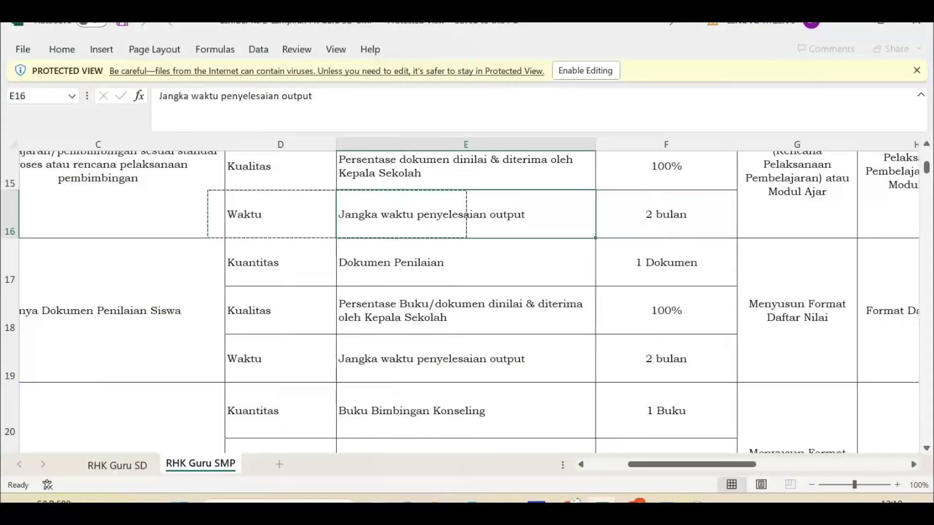
{"action": "scroll", "coordinate": [467, 302], "scroll_direction": "left", "scroll_amount": 5}
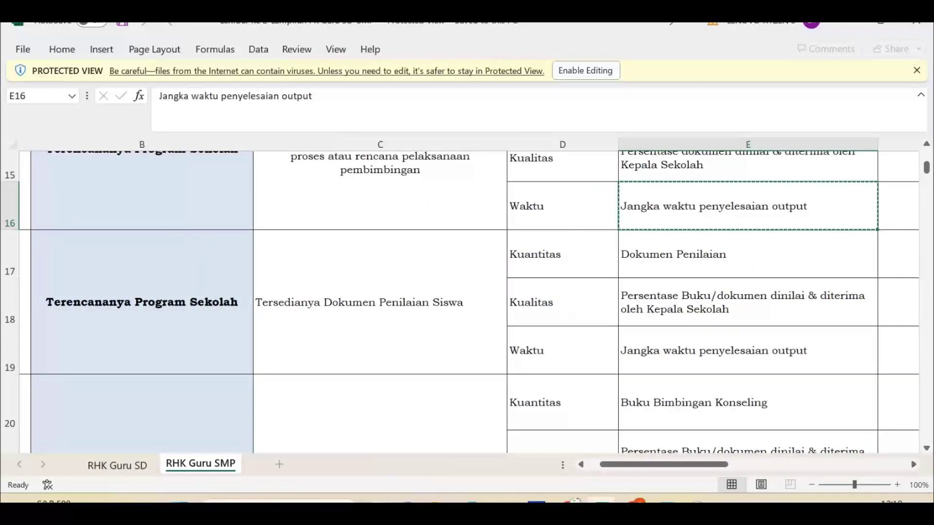
{"action": "scroll", "coordinate": [467, 302], "scroll_direction": "down", "scroll_amount": 3}
{"action": "scroll", "coordinate": [467, 302], "scroll_direction": "up", "scroll_amount": 1}
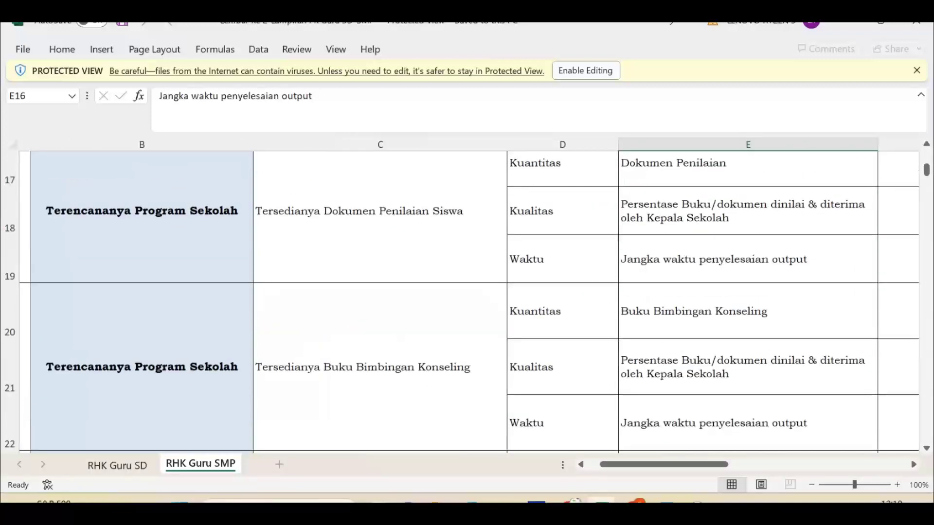
{"action": "left_click", "coordinate": [380, 211]}
{"action": "key", "text": "ctrl+c"}
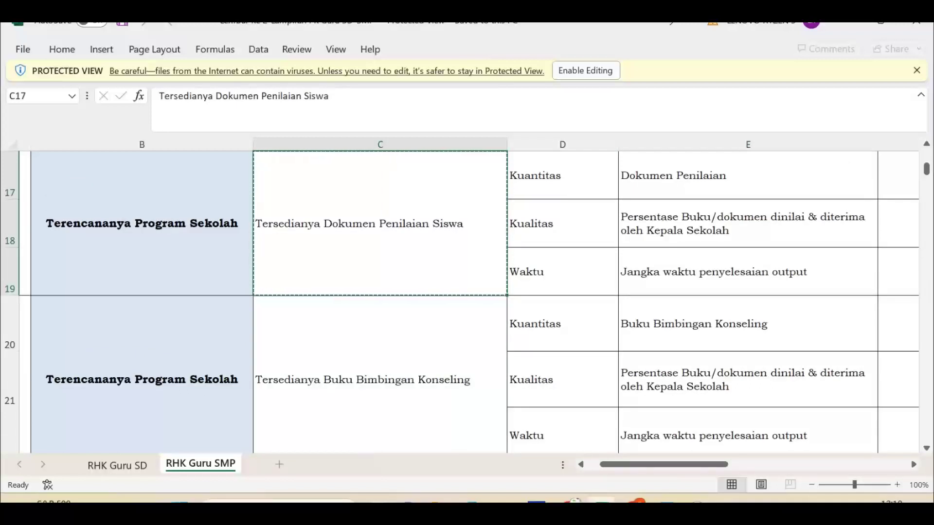
- In E-Kinerja, set the Jenis RHK to Utama, paste the copied text as the Rencana Hasil Kerja and save the RHK
{"action": "key", "text": "alt+Tab"}
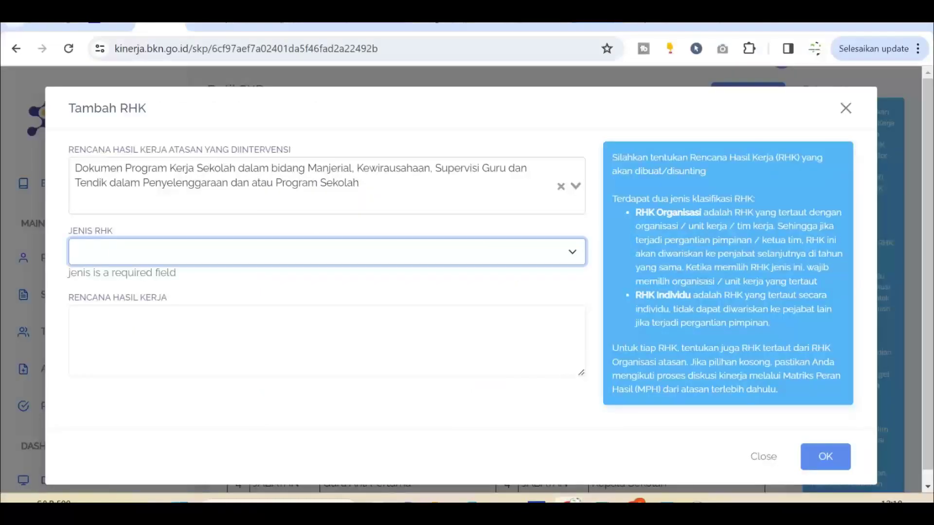
{"action": "key", "text": "space"}
{"action": "key", "text": "Return"}
{"action": "key", "text": "Tab"}
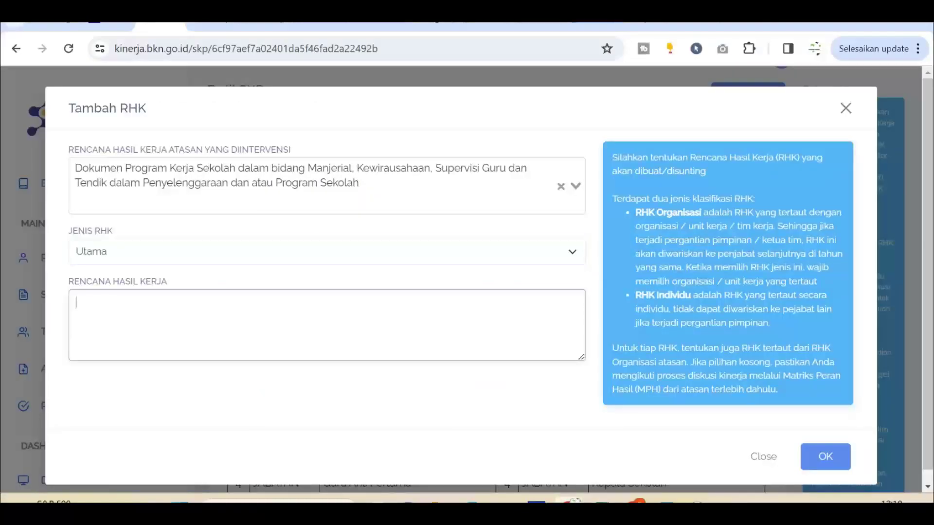
{"action": "key", "text": "ctrl+v"}
{"action": "key", "text": "Tab"}
{"action": "key", "text": "Tab"}
{"action": "key", "text": "Return"}
- Start an indicator for the fourth RHK, "Tersedianya Dokumen Penilaian Siswa", with the Aspek set to Kuantitas
{"action": "scroll", "coordinate": [496, 280], "scroll_direction": "down", "scroll_amount": 20}
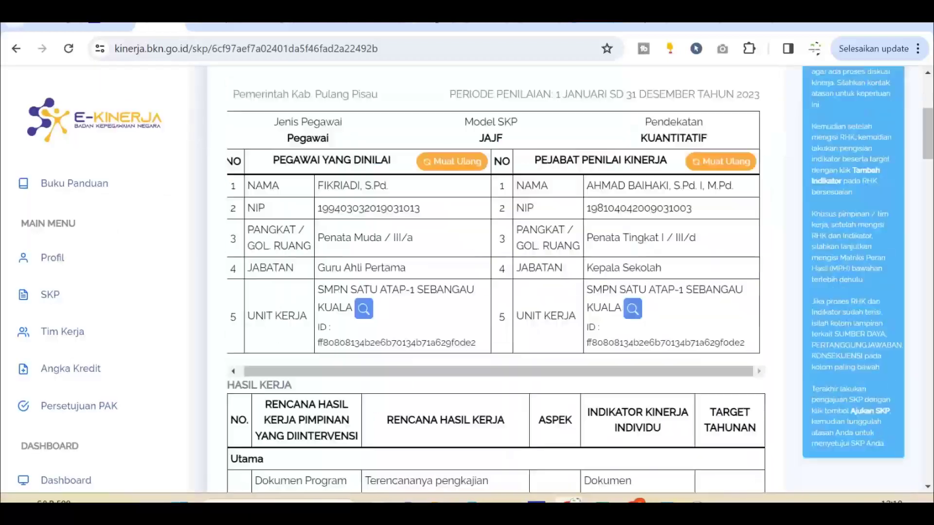
{"action": "scroll", "coordinate": [496, 279], "scroll_direction": "down", "scroll_amount": 15}
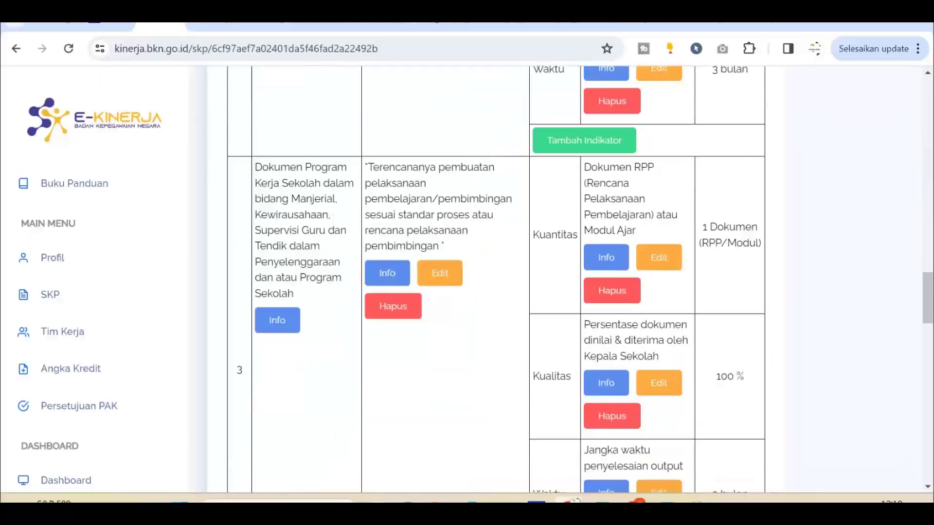
{"action": "scroll", "coordinate": [584, 234], "scroll_direction": "up", "scroll_amount": 1}
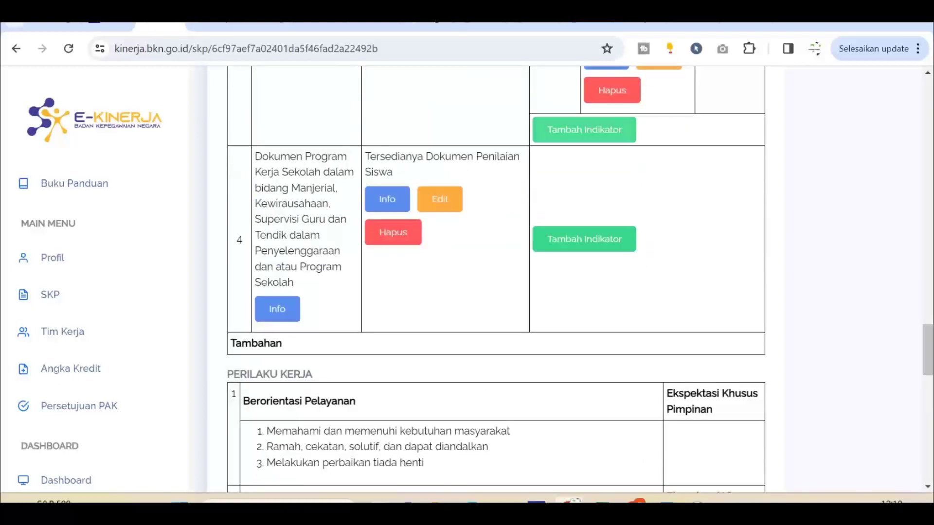
{"action": "left_click", "coordinate": [584, 238]}
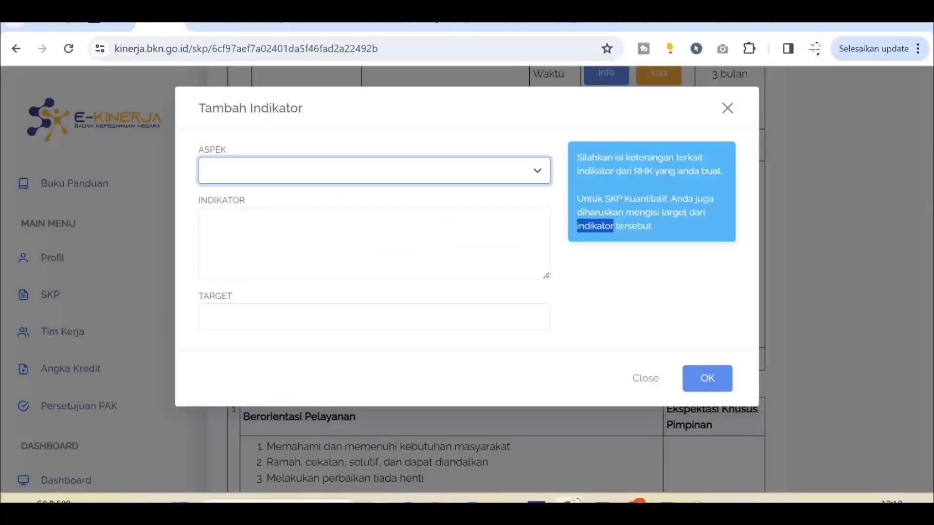
{"action": "left_click", "coordinate": [374, 171]}
{"action": "left_click", "coordinate": [374, 203]}
{"action": "left_click", "coordinate": [374, 243]}
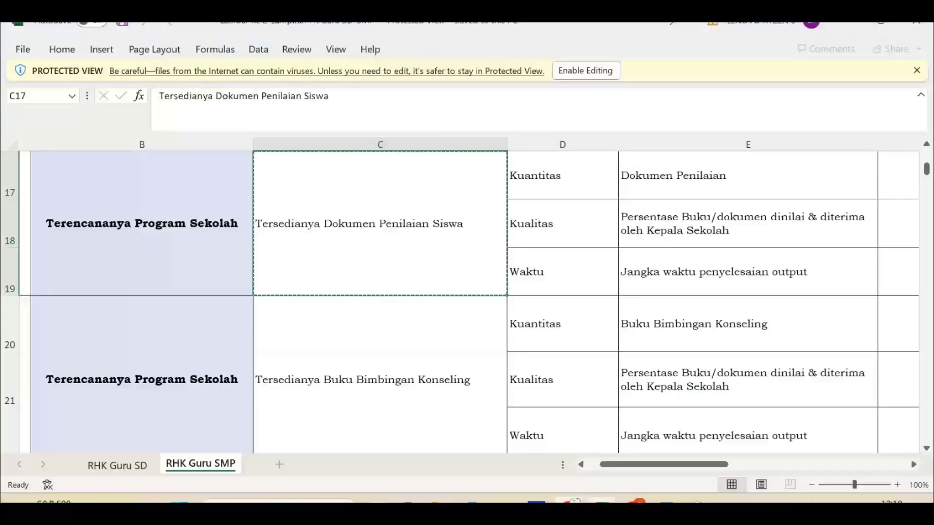
- Copy "Dokumen Penilaian" from cell E17 in Excel and paste it as the Kuantitas Indikator in E-Kinerja
{"action": "left_click", "coordinate": [601, 499]}
{"action": "left_click", "coordinate": [747, 175]}
{"action": "key", "text": "ctrl+c"}
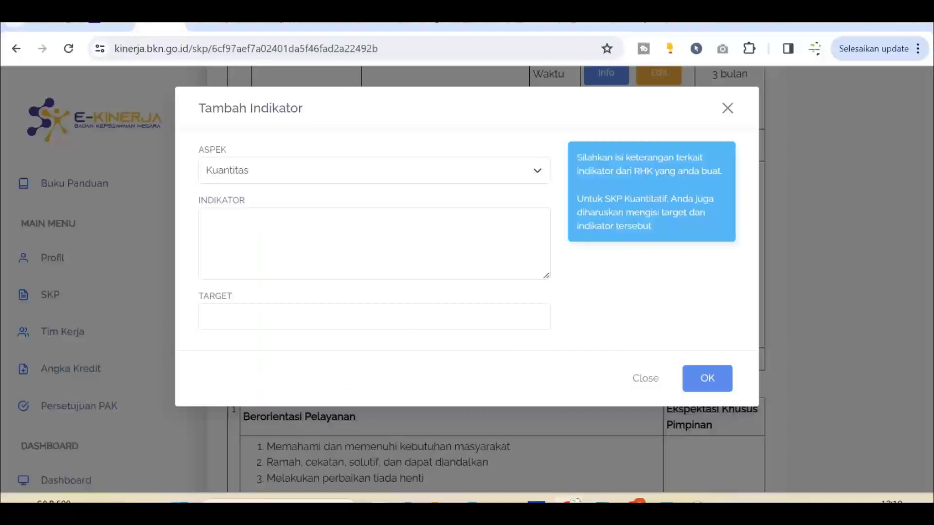
{"action": "left_click", "coordinate": [574, 500]}
{"action": "key", "text": "ctrl+v"}
- Set the Kuantitas indicator's target to "1 Dokumen"
{"action": "left_click", "coordinate": [292, 316]}
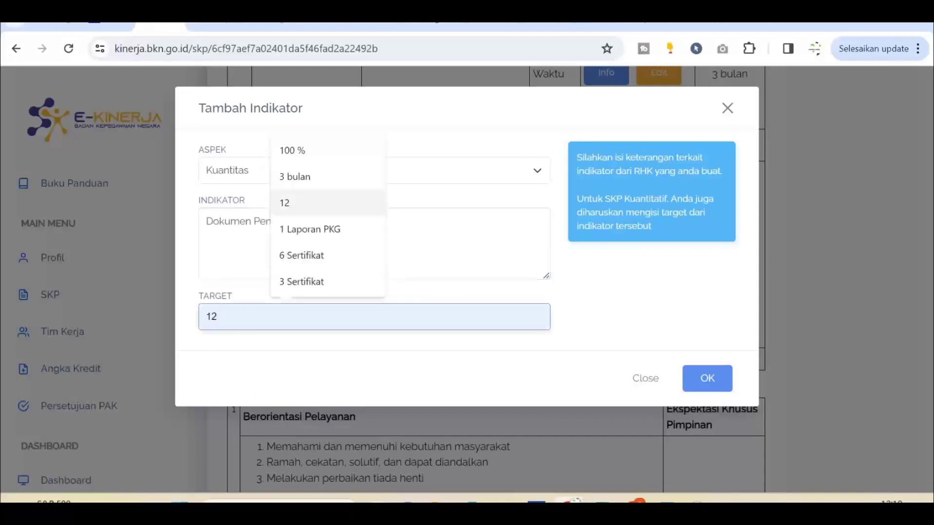
{"action": "key", "text": "Down"}
{"action": "key", "text": "Down"}
{"action": "key", "text": "Down"}
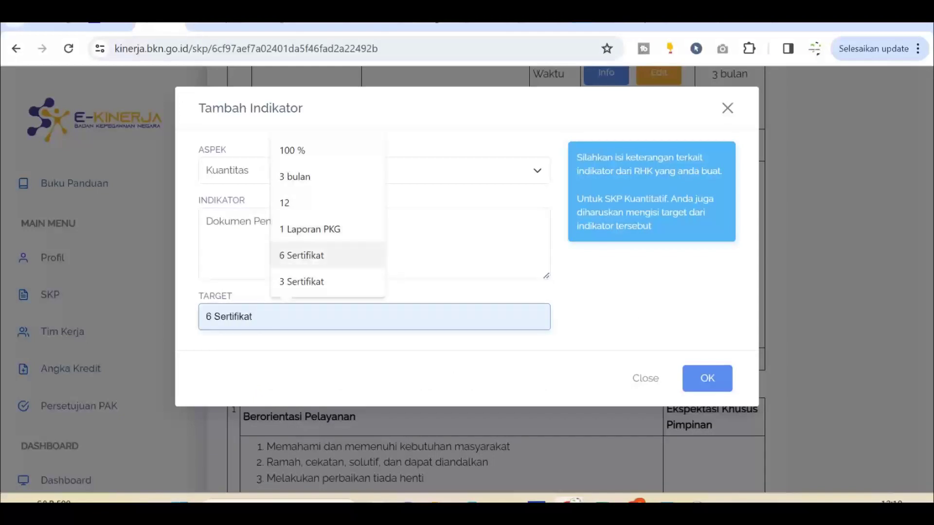
{"action": "type", "text": "1"}
{"action": "key", "text": "Down"}
{"action": "key", "text": "Down"}
{"action": "key", "text": "Down"}
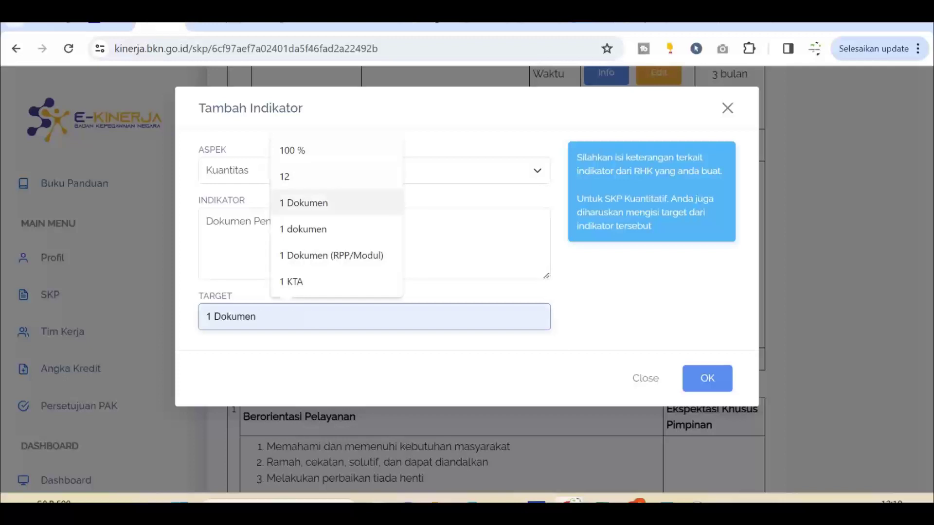
{"action": "key", "text": "Return"}
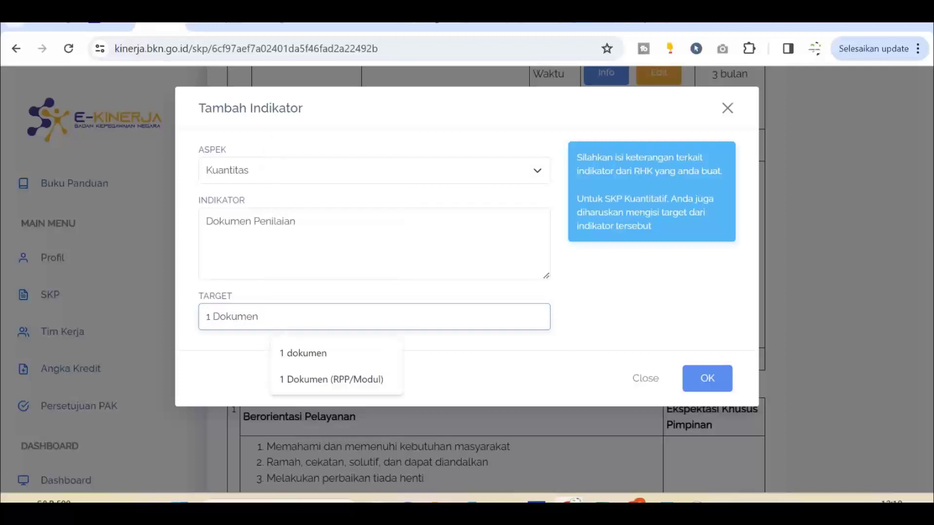
{"action": "type", "text": "(Pe"}
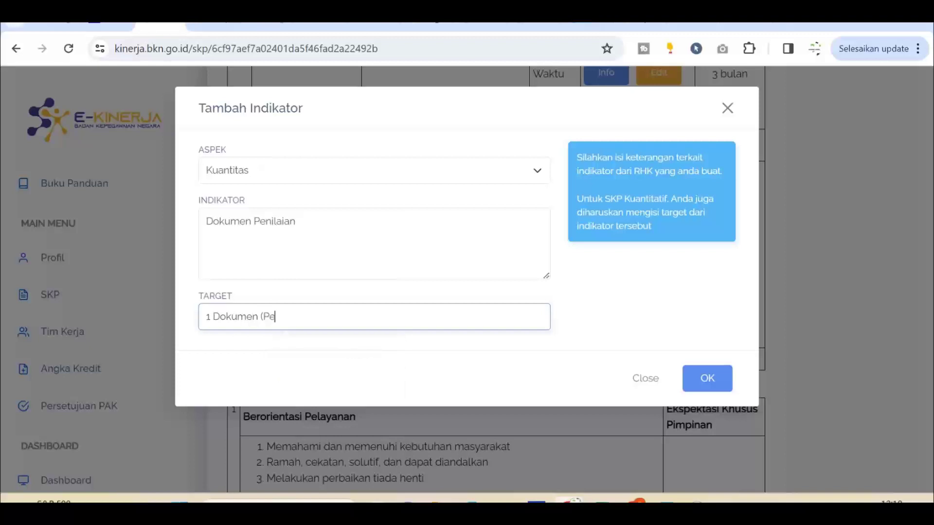
{"action": "key", "text": "BackSpace"}
{"action": "key", "text": "BackSpace"}
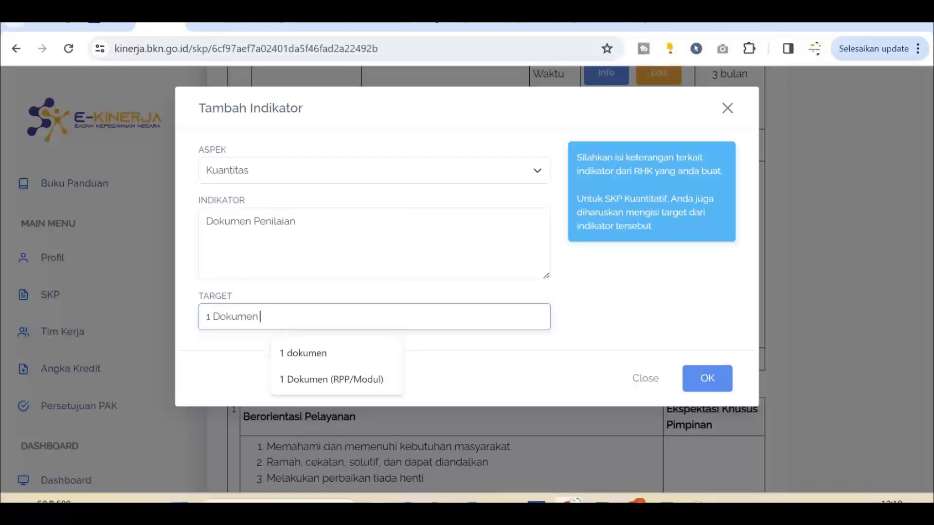
{"action": "type", "text": "Nilai"}
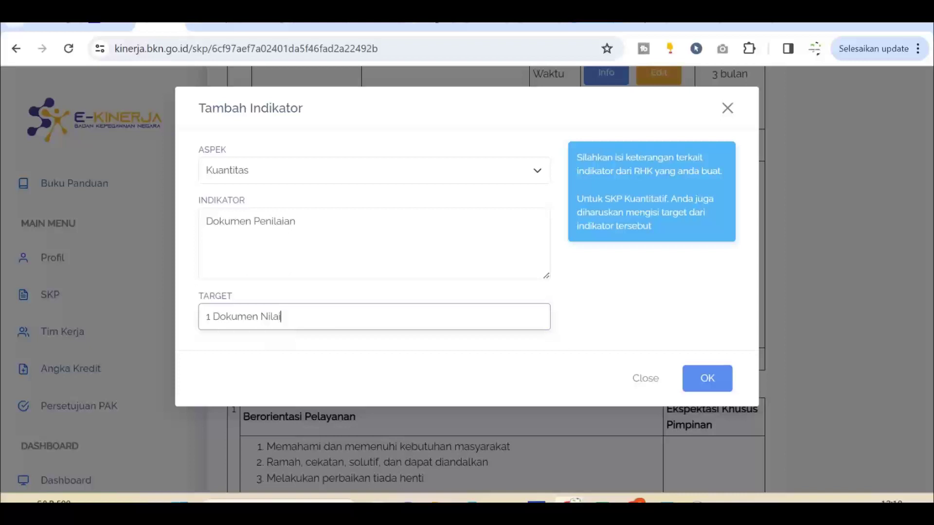
{"action": "key", "text": "BackSpace"}
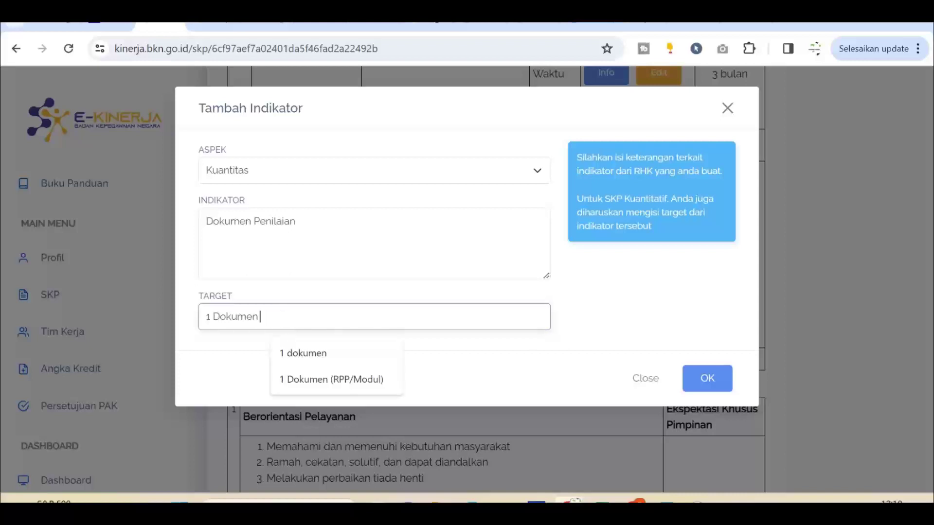
- Save the Kuantitas indicator of the fourth RHK
{"action": "left_click", "coordinate": [707, 378]}
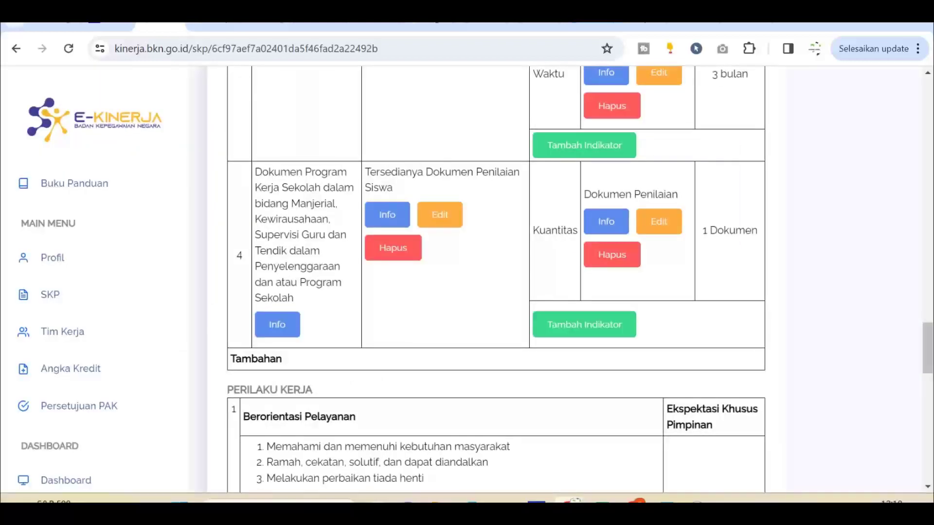
- In Excel, check the Daftar Nilai entry for "Tersedianya Dokumen Penilaian Siswa" and copy the Kualitas indicator text from cell E18
{"action": "left_click", "coordinate": [602, 501]}
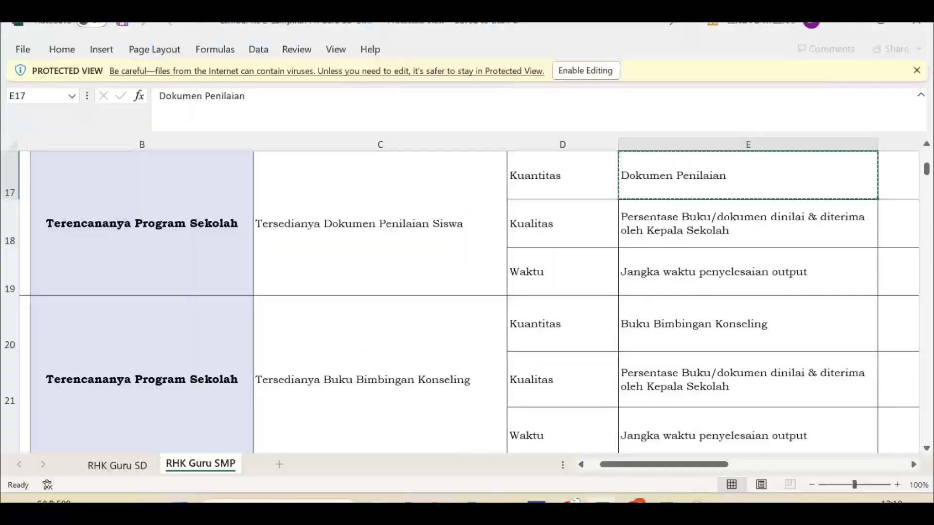
{"action": "scroll", "coordinate": [460, 296], "scroll_direction": "right", "scroll_amount": 5}
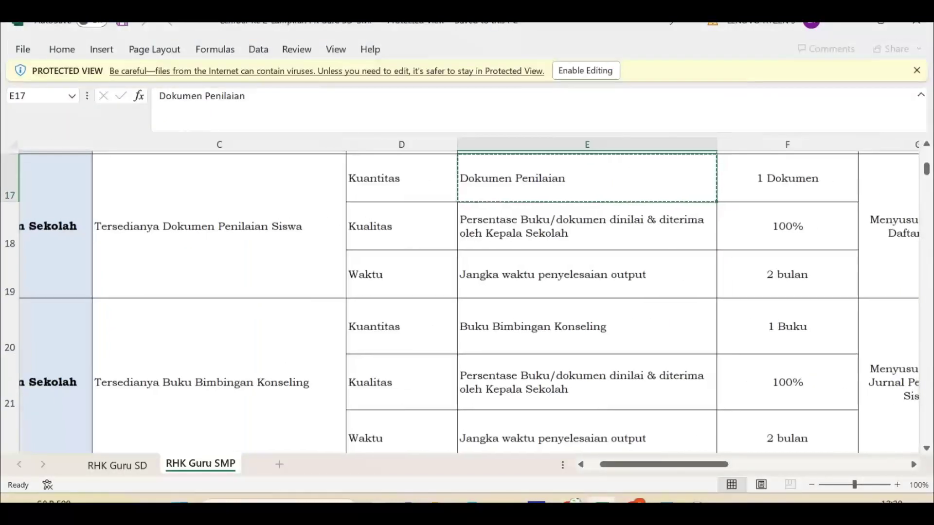
{"action": "scroll", "coordinate": [467, 301], "scroll_direction": "right", "scroll_amount": 3}
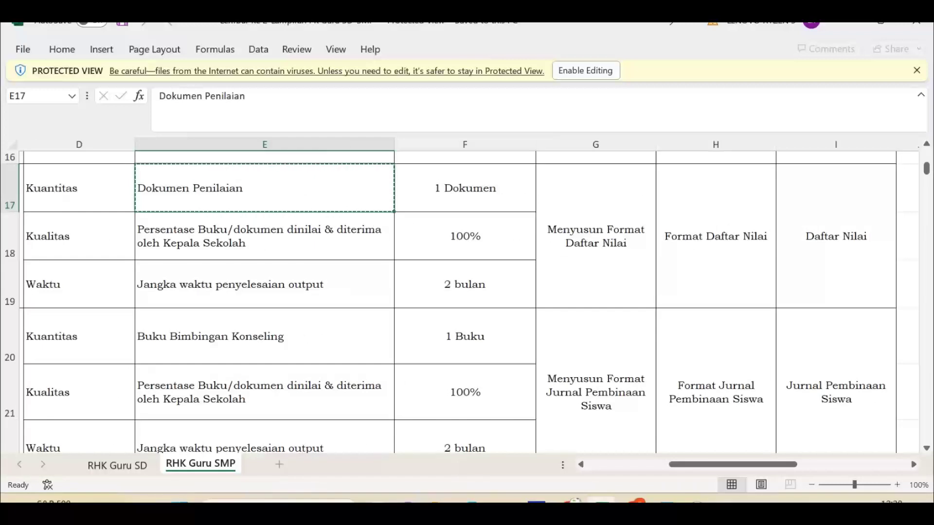
{"action": "left_click", "coordinate": [836, 236]}
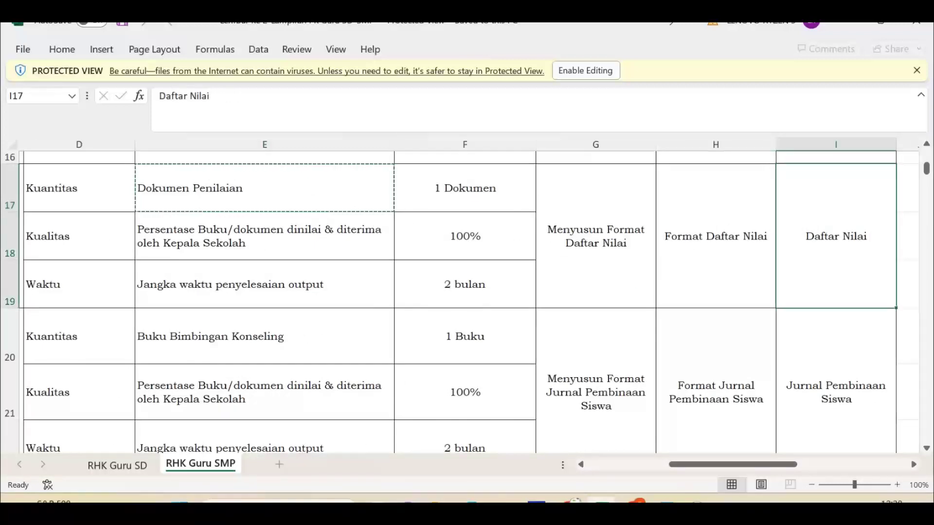
{"action": "scroll", "coordinate": [466, 297], "scroll_direction": "left", "scroll_amount": 2}
{"action": "scroll", "coordinate": [459, 297], "scroll_direction": "left", "scroll_amount": 1}
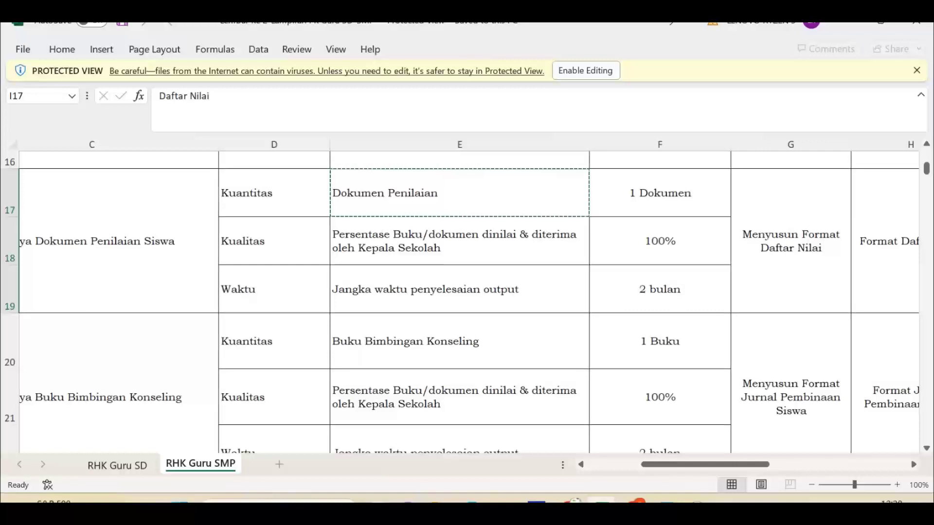
{"action": "left_click", "coordinate": [459, 240]}
{"action": "key", "text": "ctrl+c"}
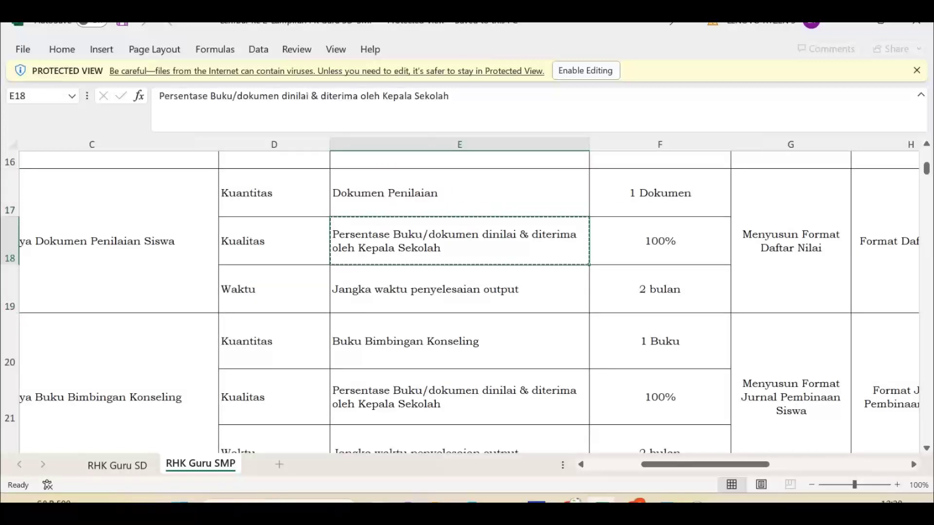
- In E-Kinerja, start a Kualitas indicator for the fourth RHK and paste the copied text as its Indikator
{"action": "key", "text": "alt+Tab"}
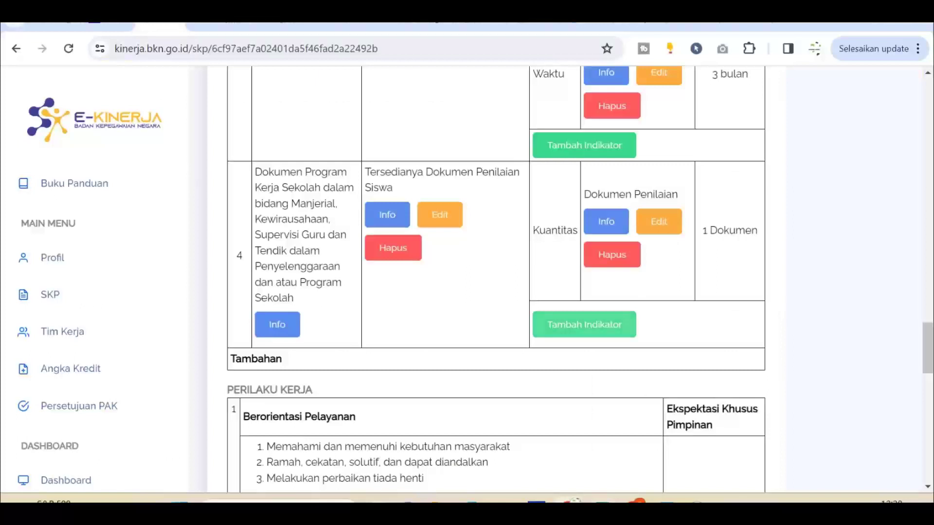
{"action": "left_click", "coordinate": [584, 324]}
{"action": "left_click", "coordinate": [373, 170]}
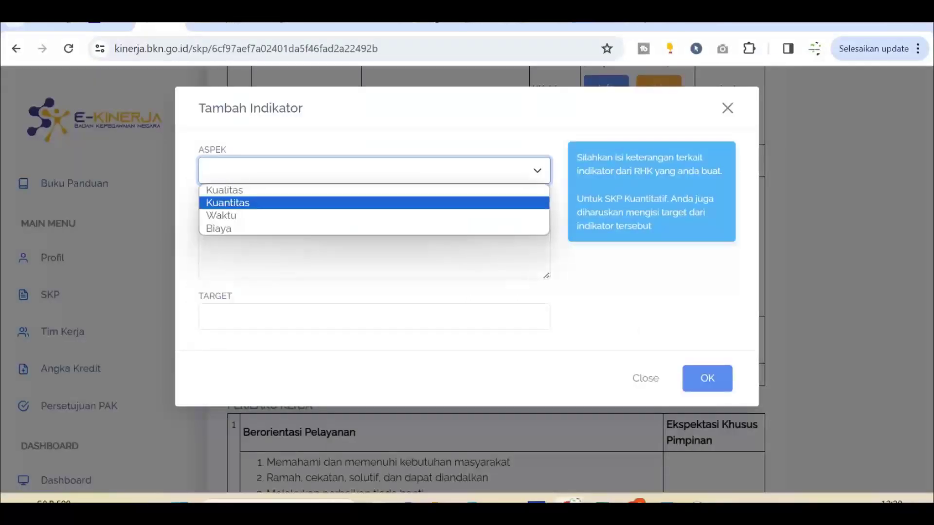
{"action": "left_click", "coordinate": [291, 190]}
{"action": "left_click", "coordinate": [361, 234]}
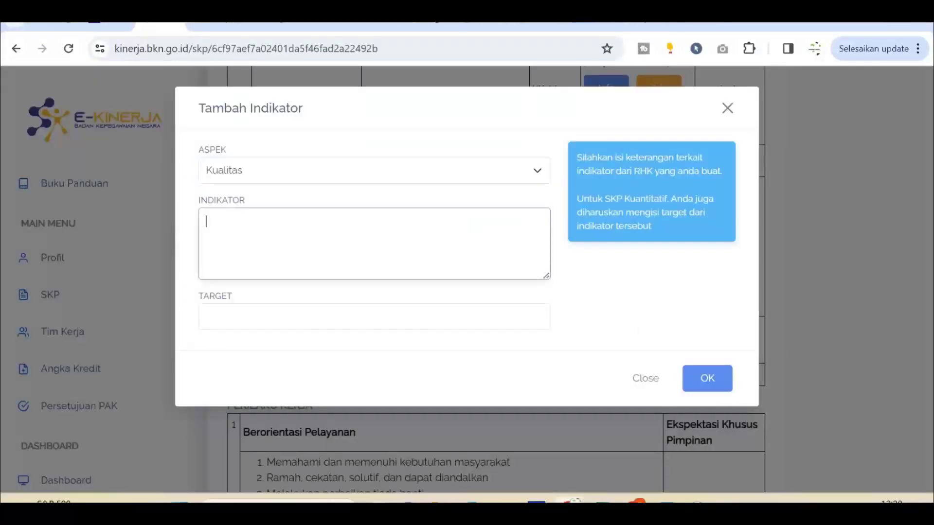
{"action": "key", "text": "ctrl+v"}
- Set the Kualitas indicator's target to "100 %" and save the indicator
{"action": "left_click", "coordinate": [207, 317]}
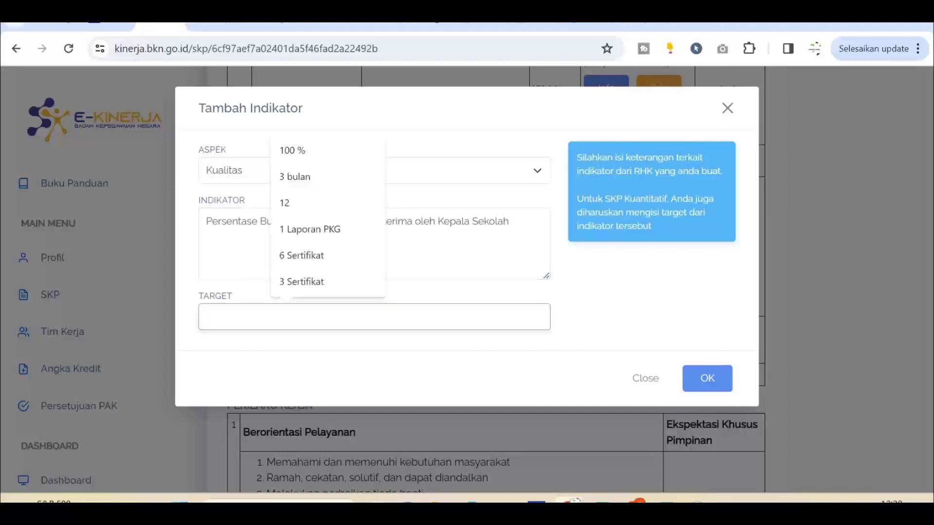
{"action": "key", "text": "Down"}
{"action": "key", "text": "Return"}
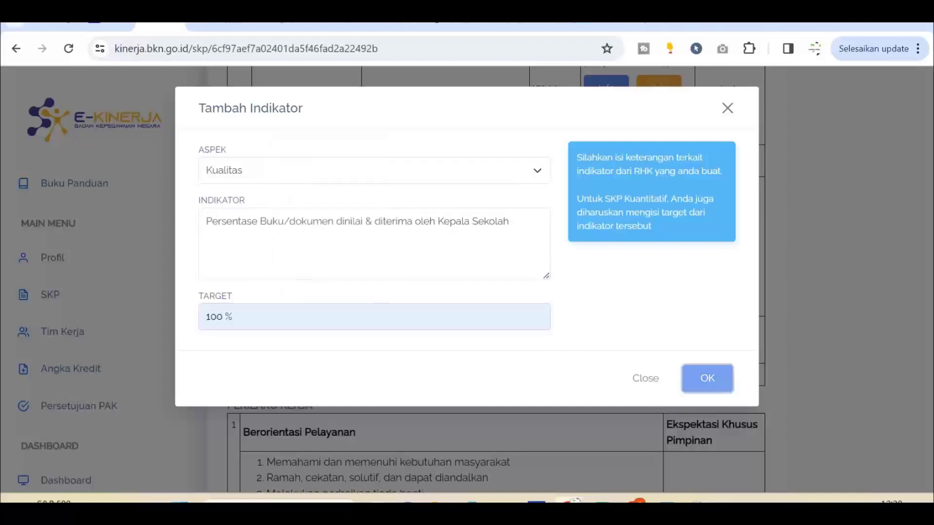
{"action": "key", "text": "Return"}
- Start another indicator for the fourth RHK with the Aspek set to Waktu
{"action": "left_click", "coordinate": [583, 412]}
{"action": "left_click", "coordinate": [370, 171]}
{"action": "left_click", "coordinate": [375, 216]}
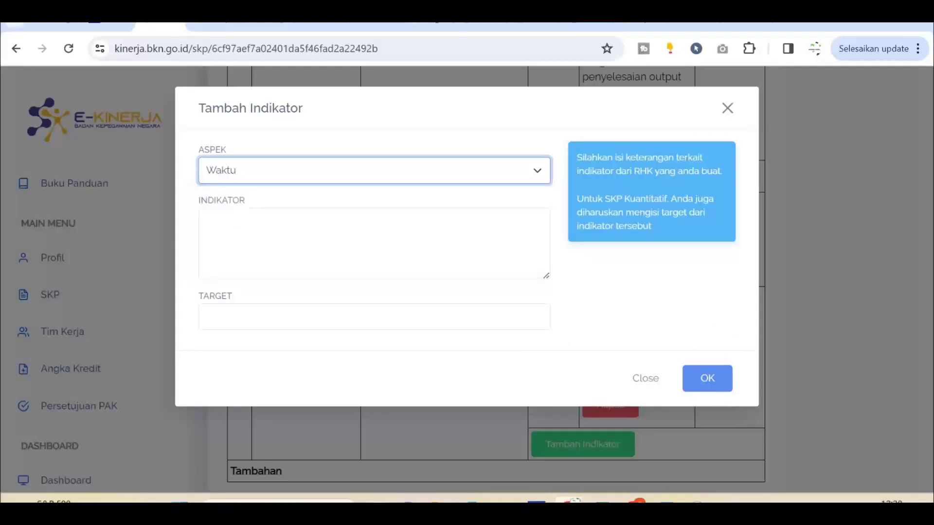
{"action": "left_click", "coordinate": [373, 243]}
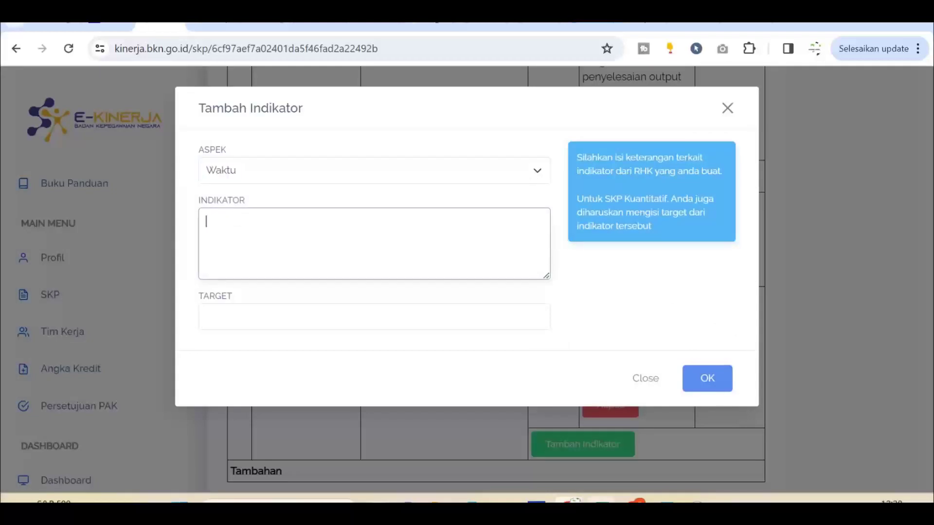
- Copy "Jangka waktu penyelesaian output" from cell E19 in Excel and paste it as the Waktu Indikator in E-Kinerja
{"action": "left_click", "coordinate": [602, 501]}
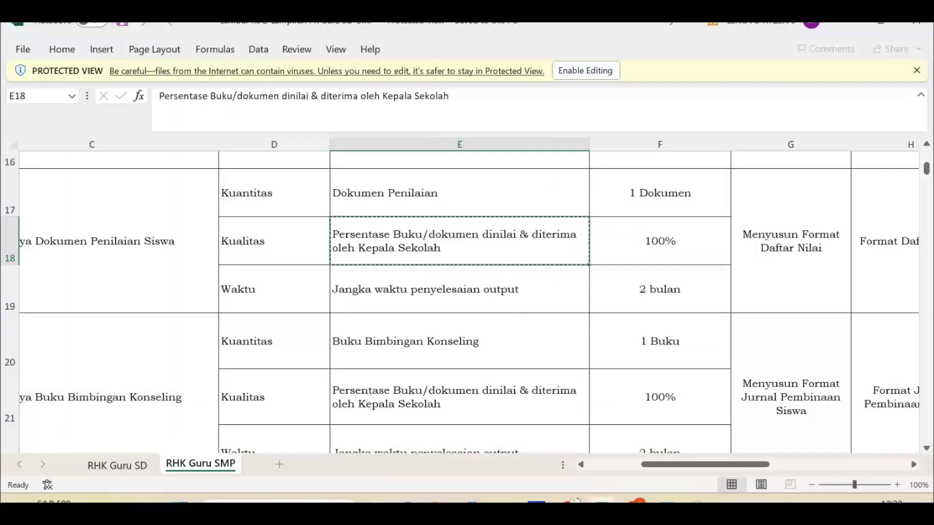
{"action": "left_click", "coordinate": [459, 290]}
{"action": "key", "text": "ctrl+c"}
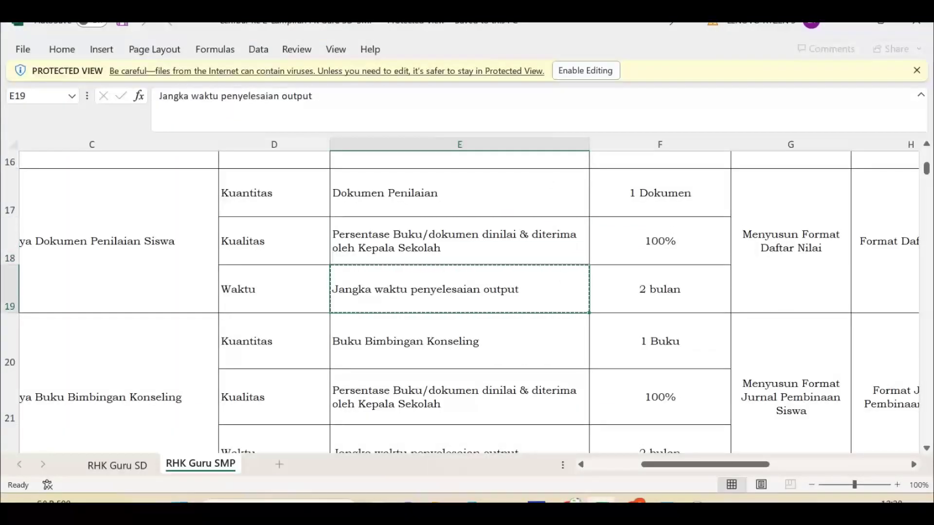
{"action": "scroll", "coordinate": [468, 295], "scroll_direction": "right", "scroll_amount": 3}
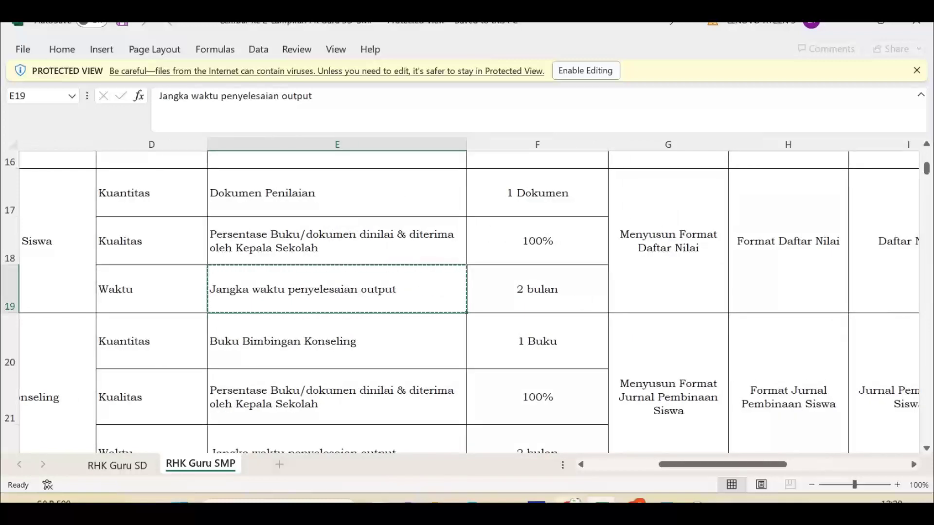
{"action": "left_click", "coordinate": [573, 501]}
{"action": "left_click", "coordinate": [418, 246]}
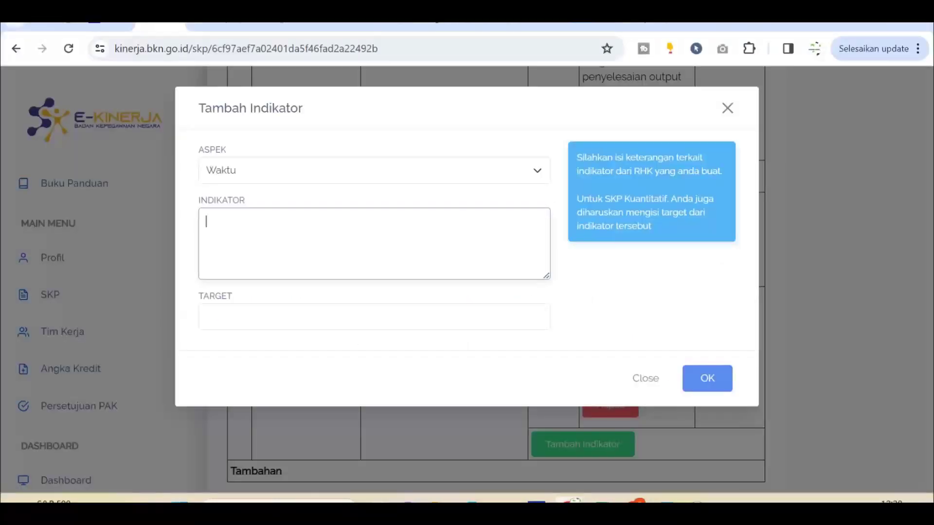
{"action": "key", "text": "ctrl+v"}
- Set the Waktu indicator's target to "2 Bulan" and save the indicator
{"action": "left_click", "coordinate": [374, 317]}
{"action": "type", "text": "2"}
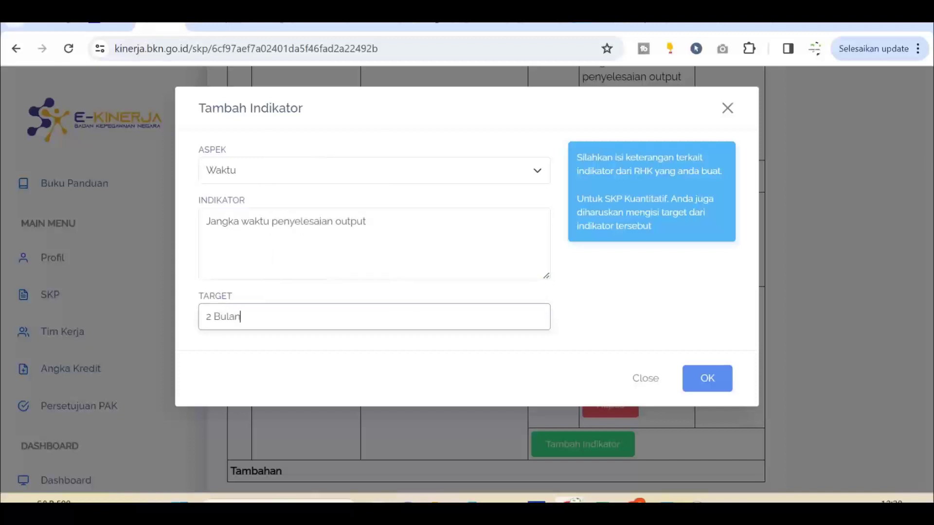
{"action": "left_click", "coordinate": [707, 378]}
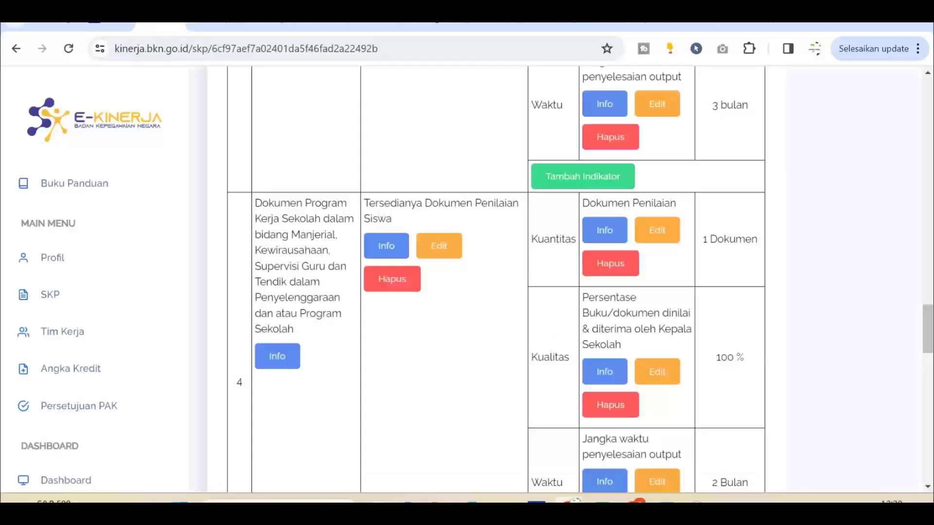
- Review the Hasil Kerja table, checking the aspects, indicators and annual targets of the four Utama RHKs
{"action": "scroll", "coordinate": [392, 277], "scroll_direction": "down", "scroll_amount": 4}
{"action": "scroll", "coordinate": [496, 280], "scroll_direction": "down", "scroll_amount": 3}
{"action": "scroll", "coordinate": [496, 280], "scroll_direction": "up", "scroll_amount": 10}
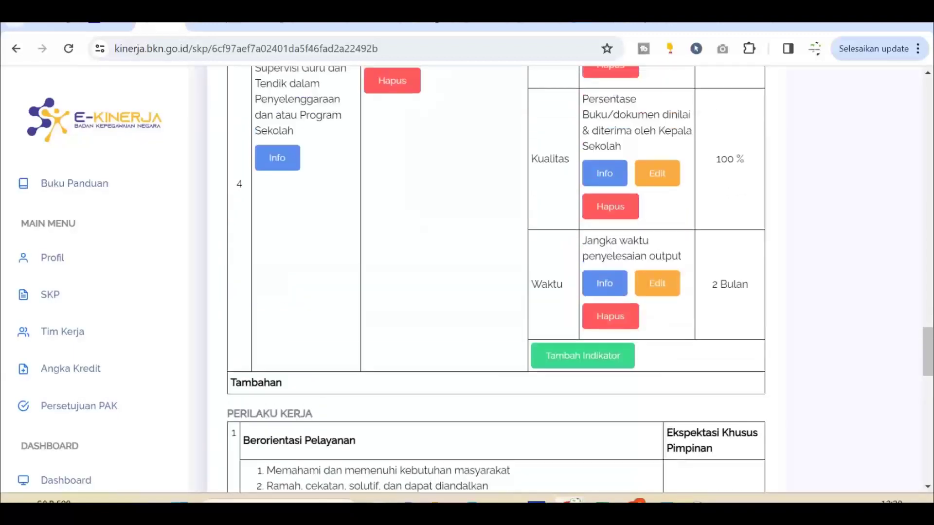
{"action": "scroll", "coordinate": [496, 280], "scroll_direction": "up", "scroll_amount": 15}
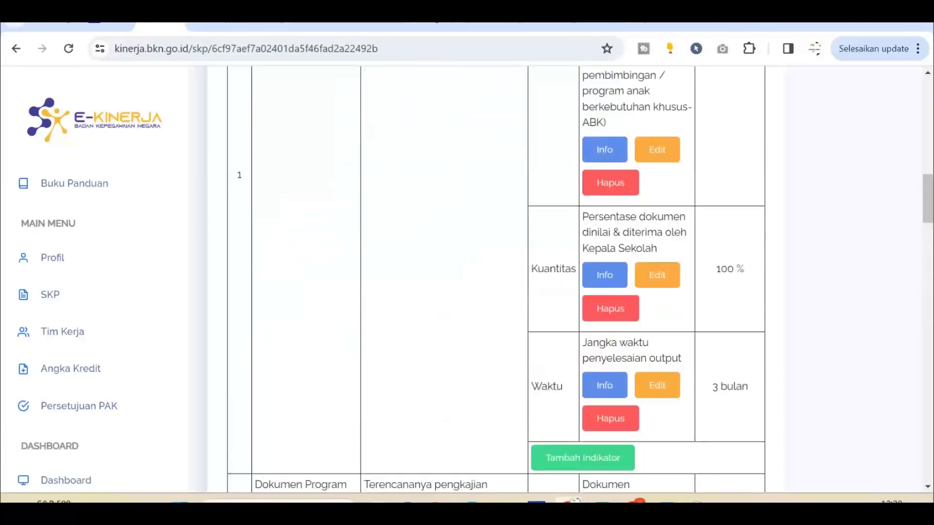
{"action": "scroll", "coordinate": [496, 279], "scroll_direction": "down", "scroll_amount": 4}
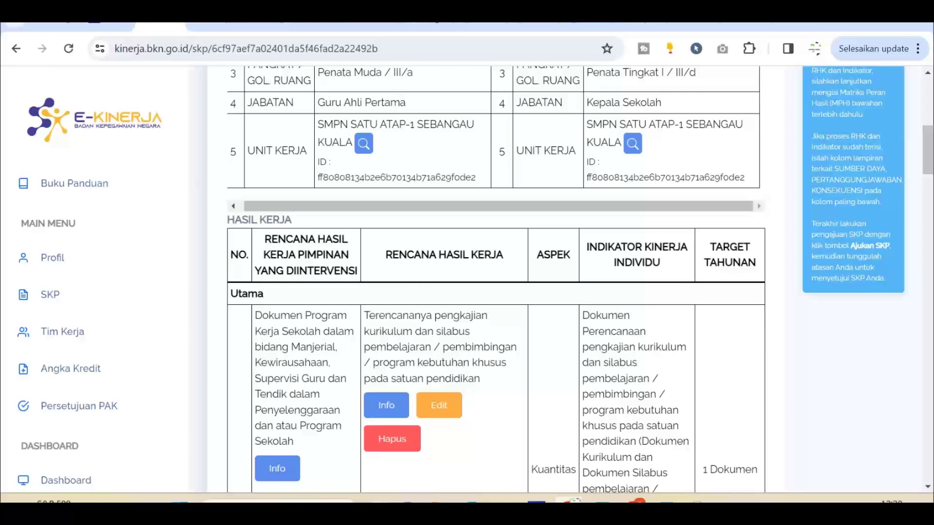
{"action": "scroll", "coordinate": [496, 279], "scroll_direction": "down", "scroll_amount": 15}
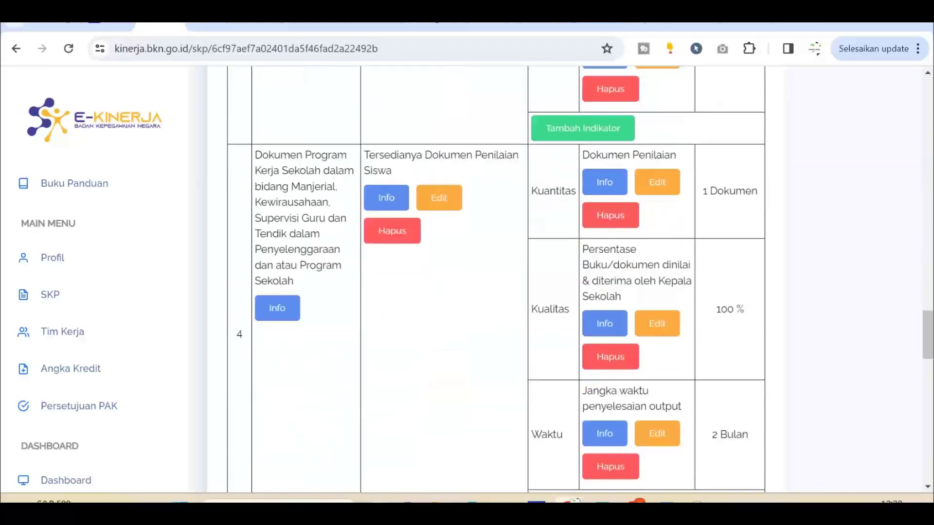
{"action": "scroll", "coordinate": [496, 279], "scroll_direction": "down", "scroll_amount": 10}
{"action": "scroll", "coordinate": [496, 280], "scroll_direction": "up", "scroll_amount": 14}
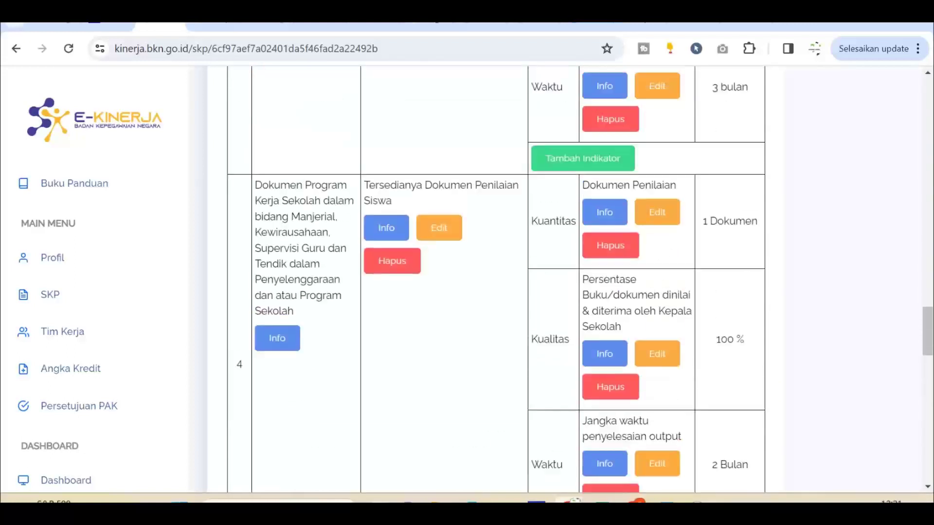
{"action": "scroll", "coordinate": [496, 279], "scroll_direction": "down", "scroll_amount": 3}
{"action": "scroll", "coordinate": [496, 279], "scroll_direction": "up", "scroll_amount": 12}
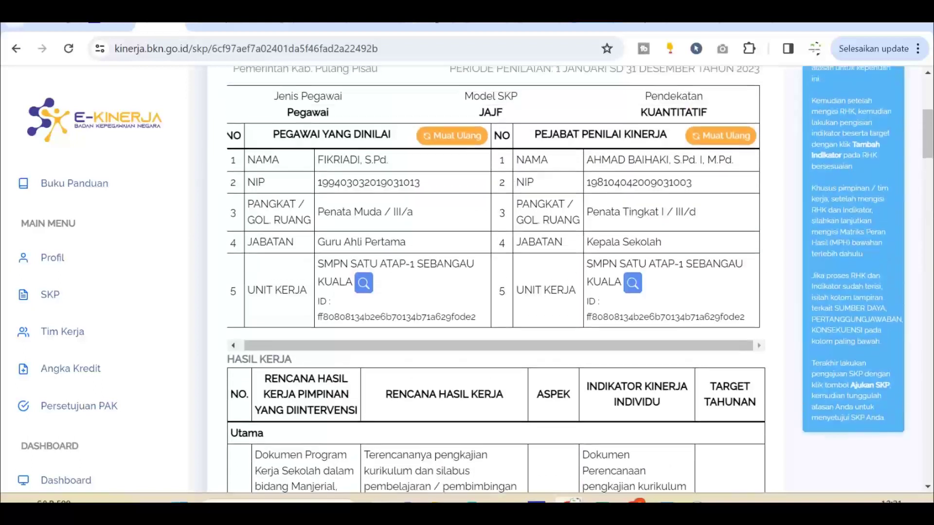
{"action": "scroll", "coordinate": [496, 280], "scroll_direction": "down", "scroll_amount": 10}
{"action": "scroll", "coordinate": [496, 280], "scroll_direction": "down", "scroll_amount": 3}
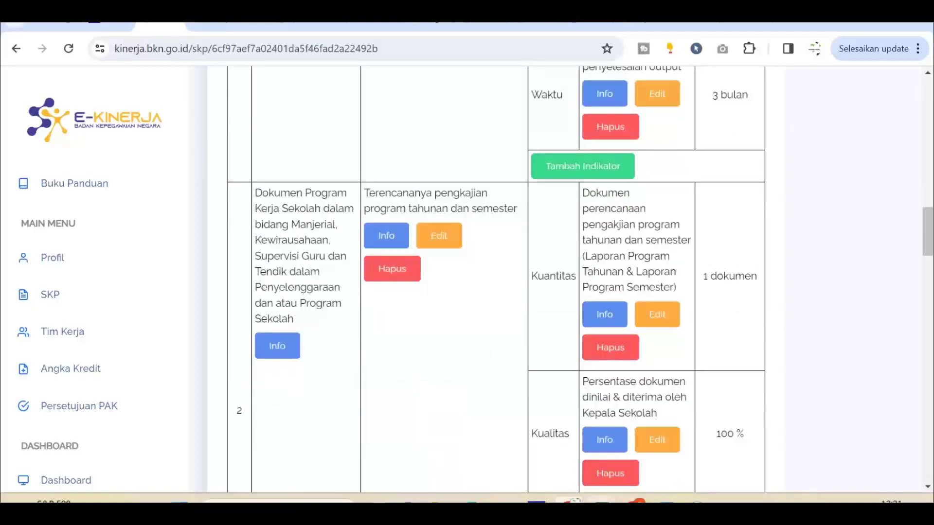
- Switch to Excel and review the remaining RHKs in the RHK Guru SMP sheet, checking their aspects, indicators and targets
{"action": "key", "text": "alt+Tab"}
{"action": "scroll", "coordinate": [462, 302], "scroll_direction": "down", "scroll_amount": 2}
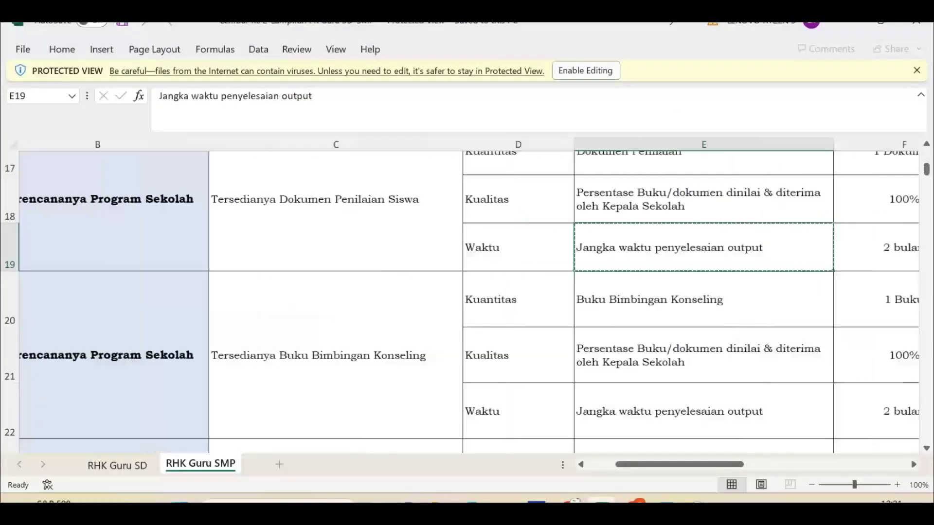
{"action": "scroll", "coordinate": [462, 301], "scroll_direction": "down", "scroll_amount": 1}
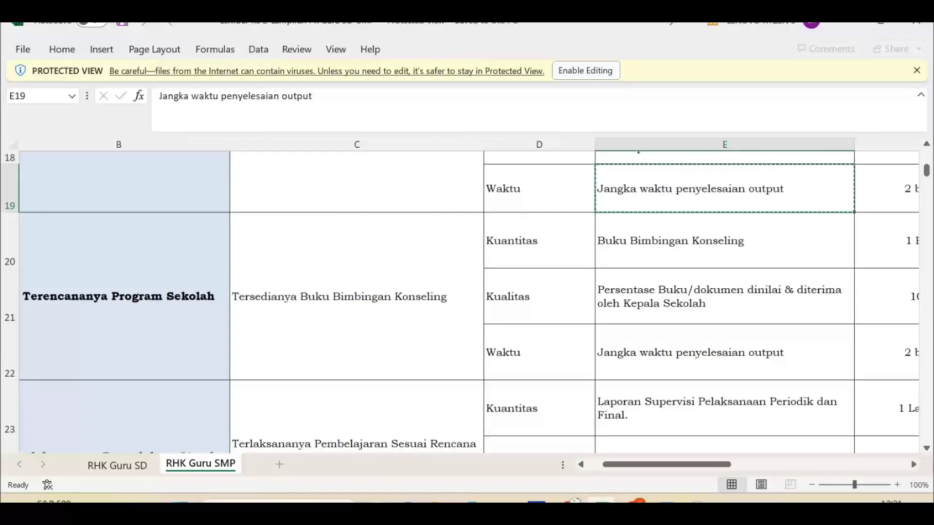
{"action": "left_click", "coordinate": [356, 297]}
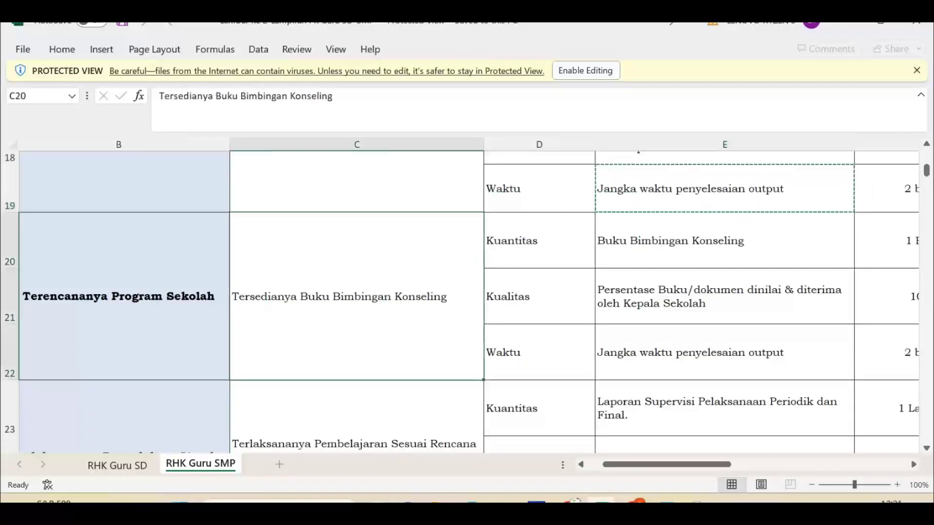
{"action": "scroll", "coordinate": [462, 301], "scroll_direction": "down", "scroll_amount": 1}
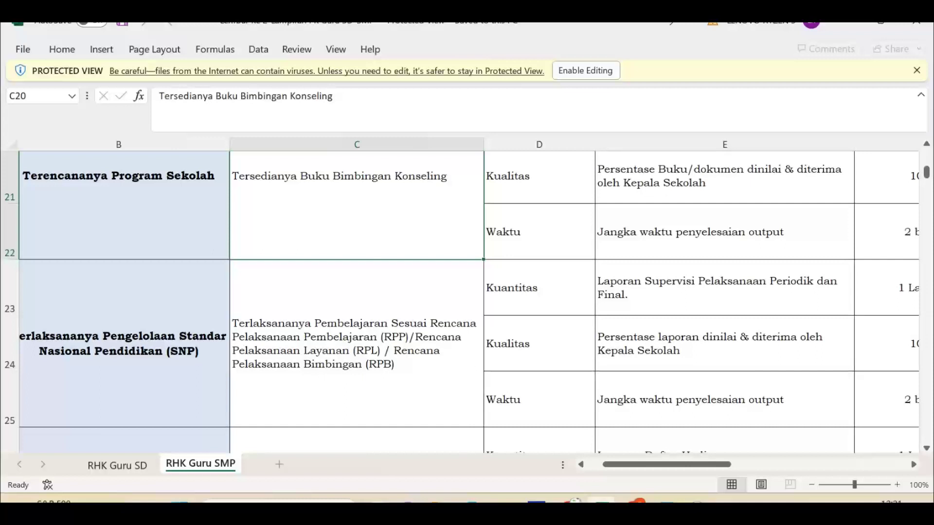
{"action": "scroll", "coordinate": [467, 301], "scroll_direction": "right", "scroll_amount": 8}
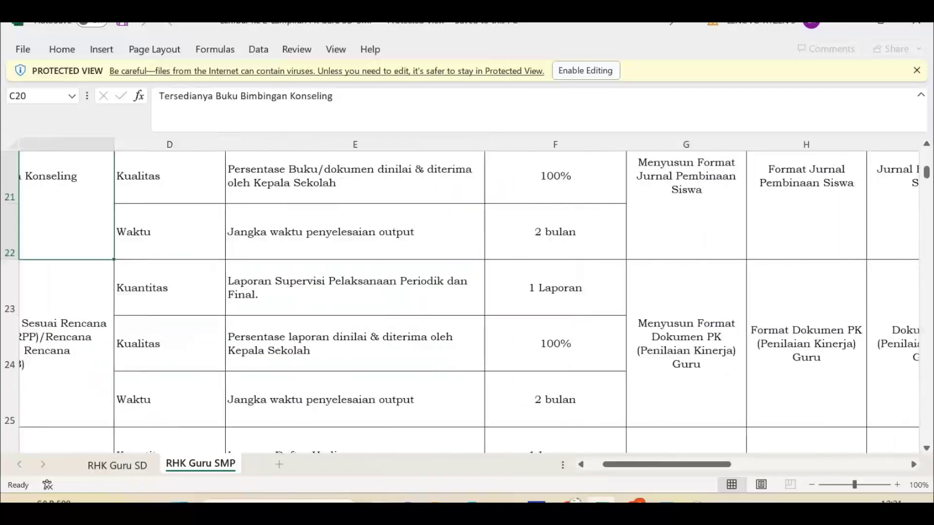
{"action": "scroll", "coordinate": [467, 301], "scroll_direction": "left", "scroll_amount": 6}
{"action": "scroll", "coordinate": [467, 302], "scroll_direction": "down", "scroll_amount": 4}
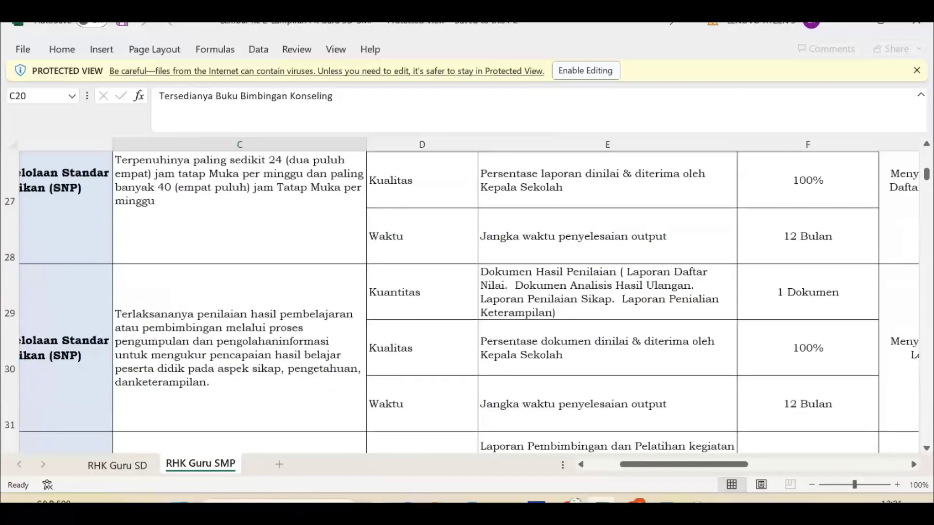
{"action": "scroll", "coordinate": [467, 302], "scroll_direction": "left", "scroll_amount": 3}
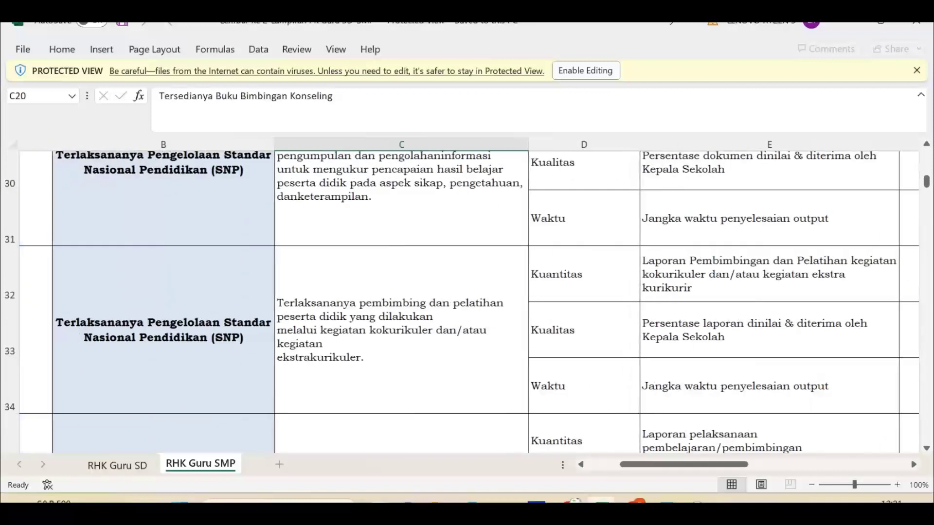
{"action": "scroll", "coordinate": [466, 301], "scroll_direction": "down", "scroll_amount": 3}
{"action": "scroll", "coordinate": [467, 301], "scroll_direction": "down", "scroll_amount": 1}
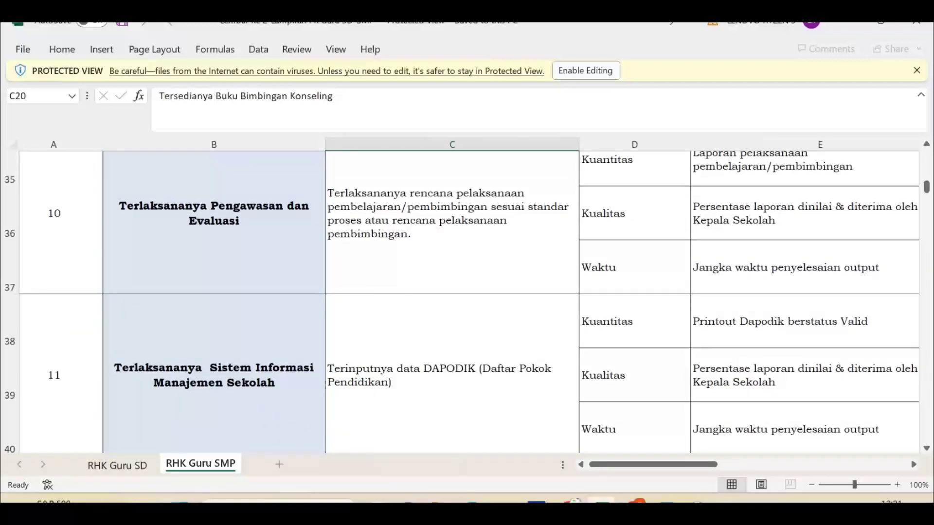
{"action": "scroll", "coordinate": [466, 301], "scroll_direction": "right", "scroll_amount": 2}
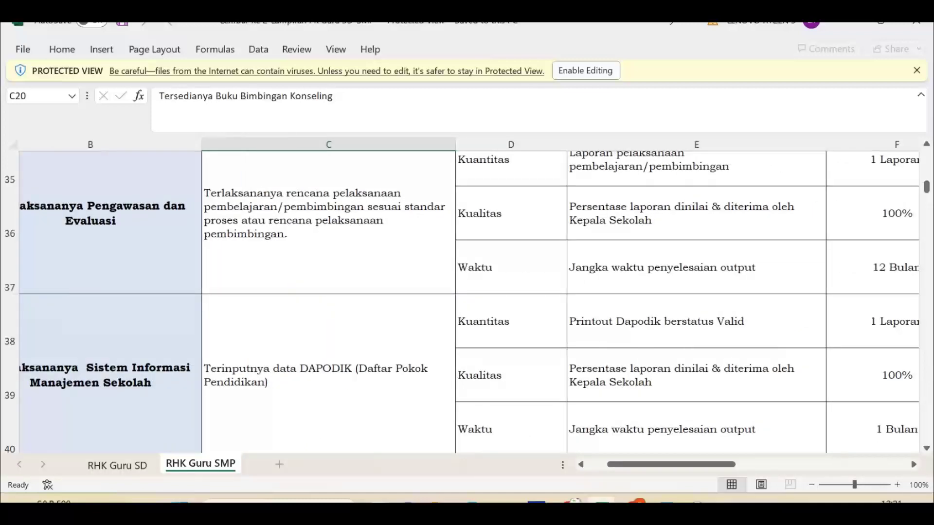
- Switch back to E-Kinerja and open the Dukungan Sumber Daya entry in the SKP's Lampiran section for editing
{"action": "mouse_move", "coordinate": [573, 502]}
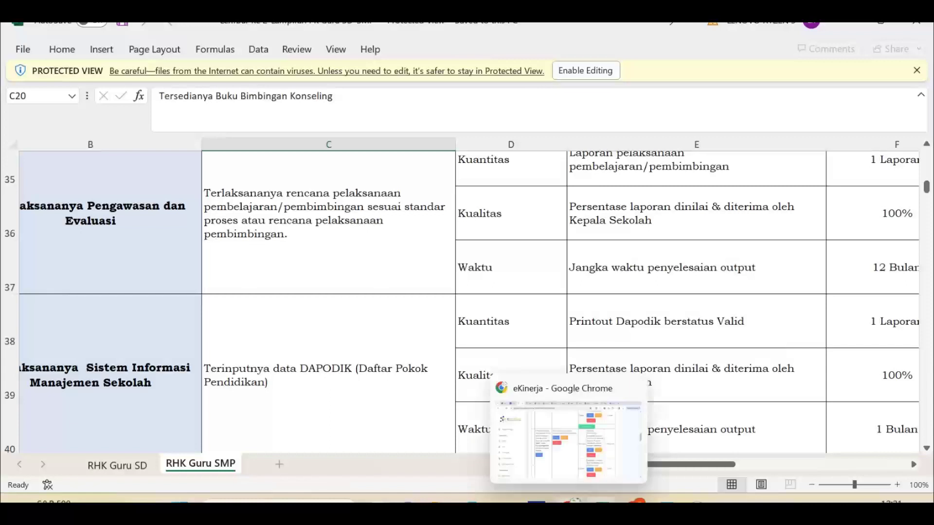
{"action": "left_click", "coordinate": [568, 440]}
{"action": "scroll", "coordinate": [496, 277], "scroll_direction": "up", "scroll_amount": 5}
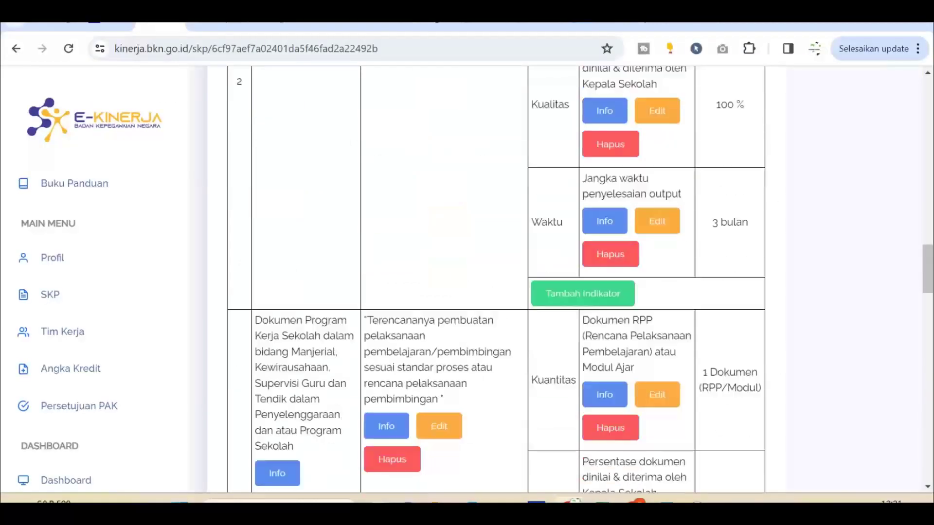
{"action": "scroll", "coordinate": [496, 279], "scroll_direction": "down", "scroll_amount": 15}
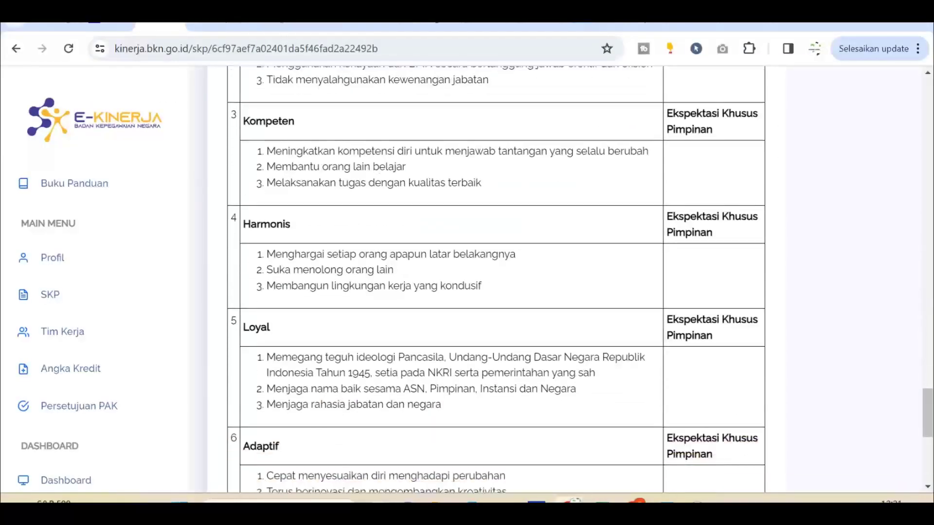
{"action": "scroll", "coordinate": [496, 280], "scroll_direction": "down", "scroll_amount": 2}
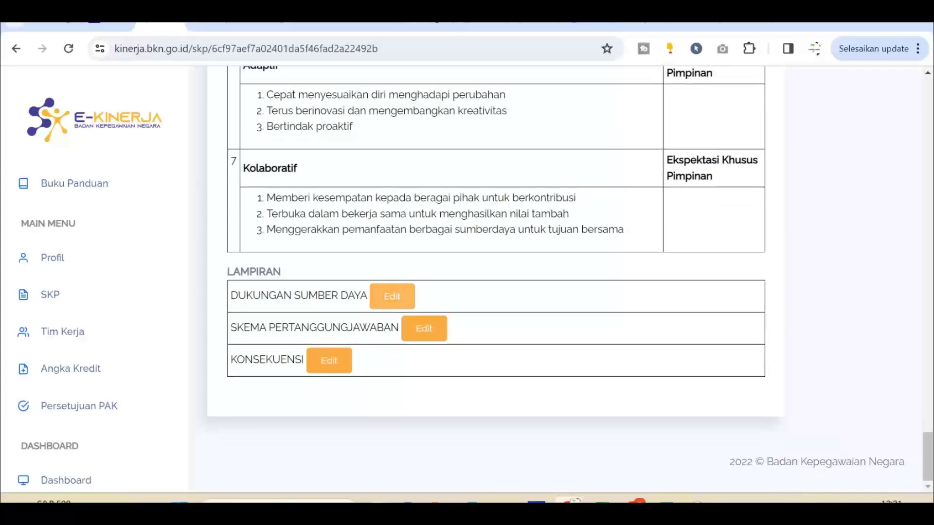
{"action": "left_click", "coordinate": [392, 297]}
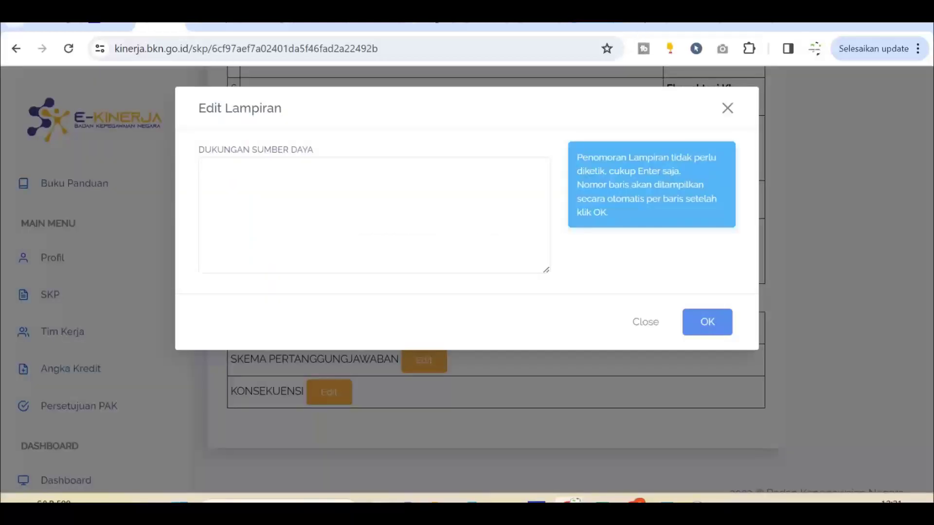
{"action": "left_click", "coordinate": [727, 108]}
{"action": "left_click", "coordinate": [392, 328]}
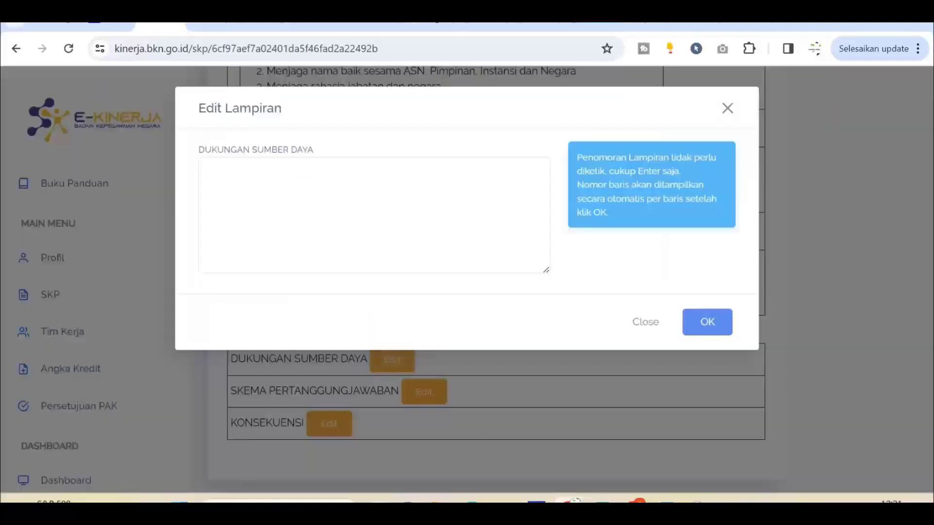
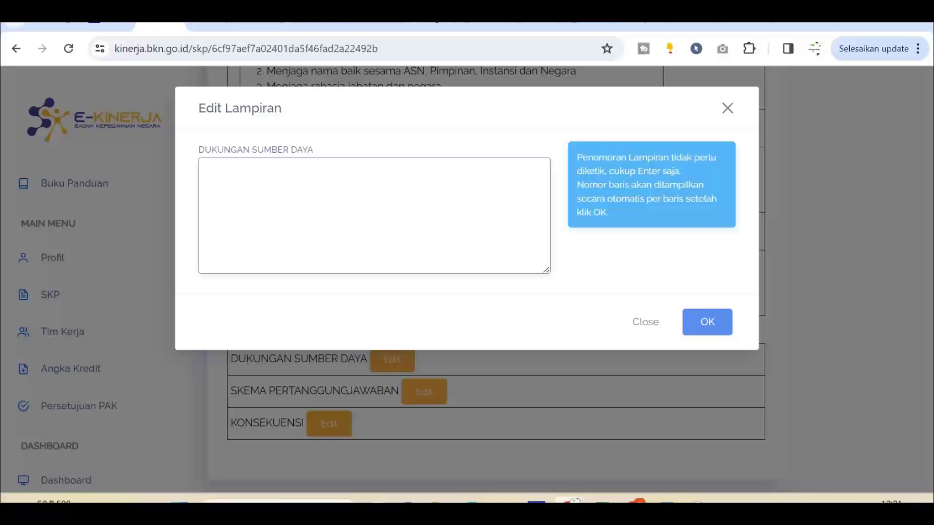
- Copy both Dukungan Sumber Daya items from C9:C10 of the Lampiran SKP sheet in Excel, paste them into the E-Kinerja attachment and save
{"action": "mouse_move", "coordinate": [603, 501]}
{"action": "left_click", "coordinate": [696, 500]}
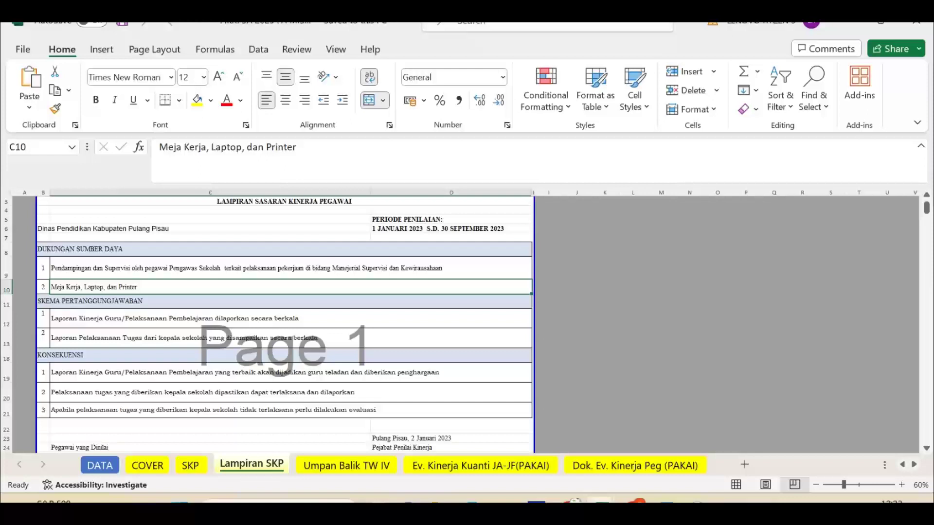
{"action": "key", "text": "Up"}
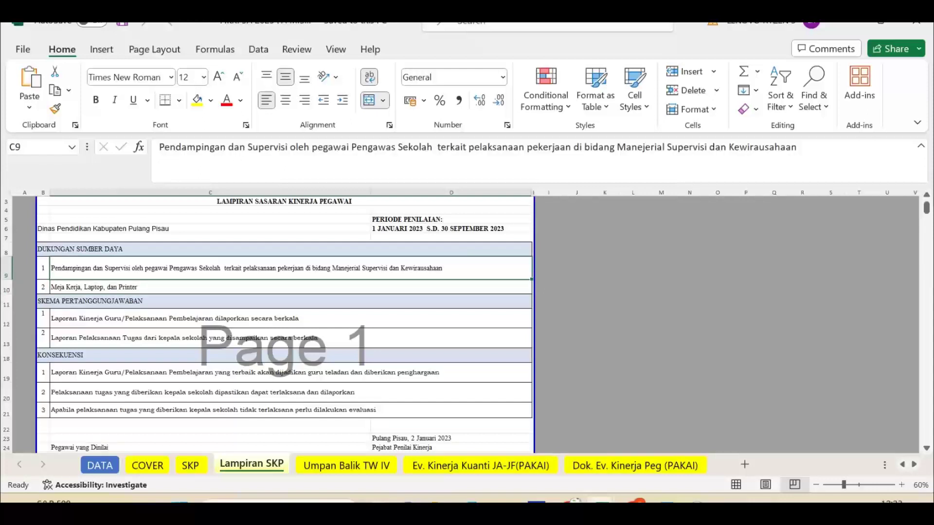
{"action": "key", "text": "shift+Down"}
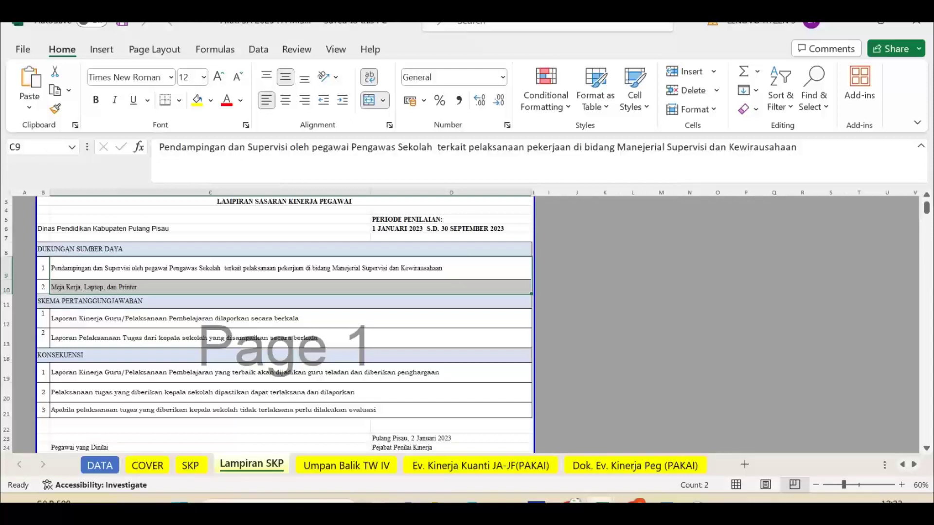
{"action": "key", "text": "ctrl+c"}
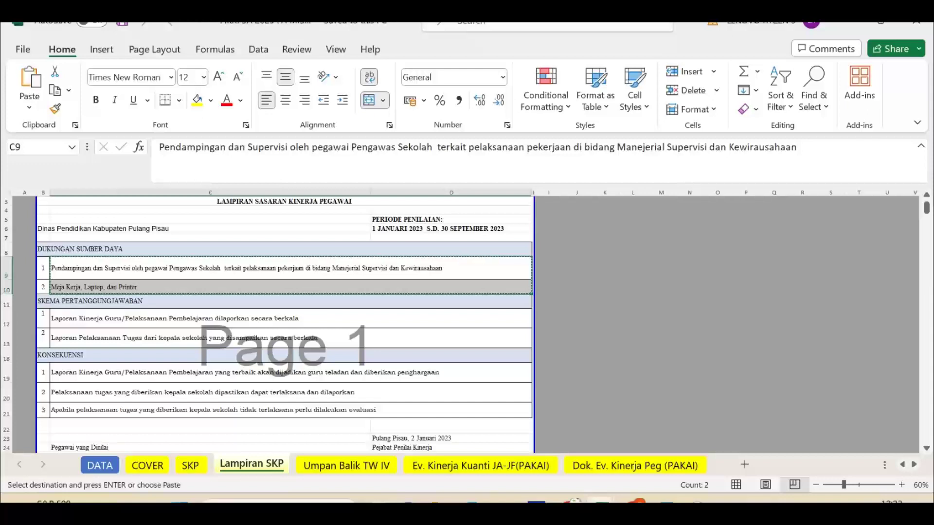
{"action": "key", "text": "alt+Tab"}
{"action": "left_click", "coordinate": [205, 172]}
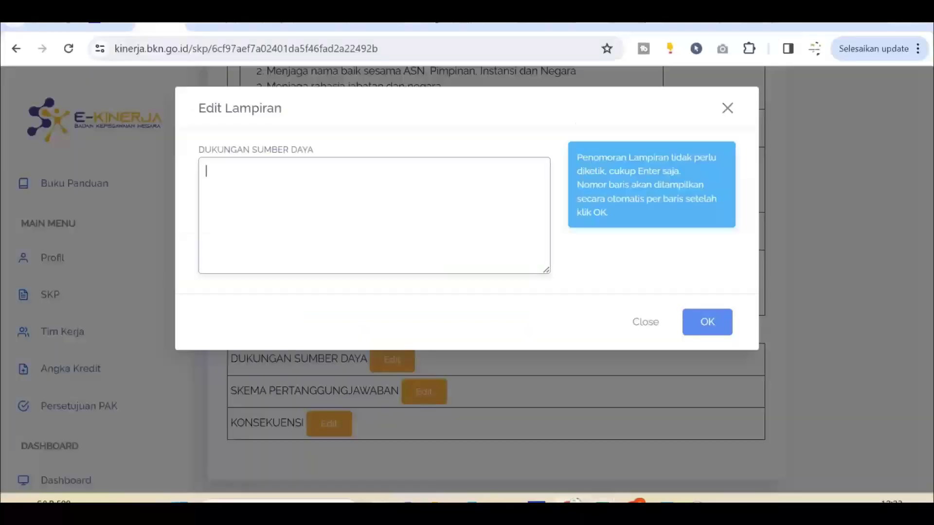
{"action": "key", "text": "ctrl+v"}
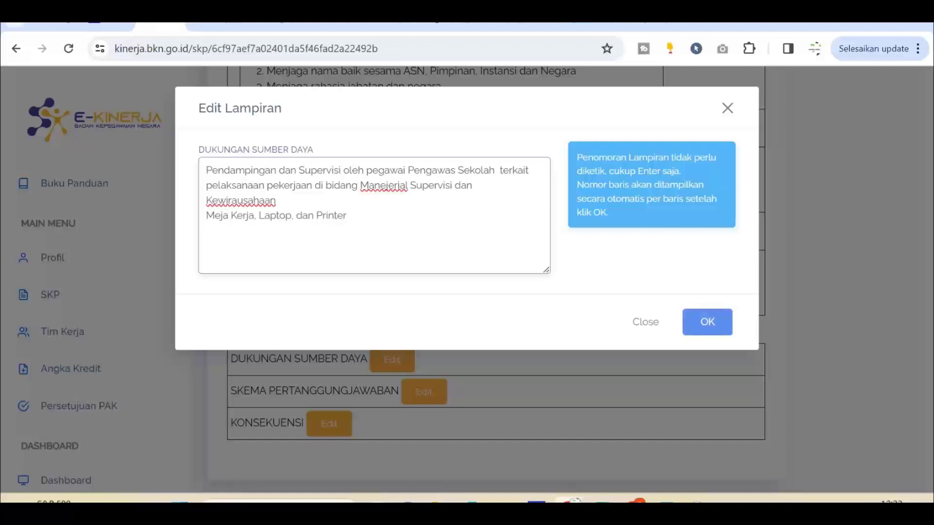
{"action": "left_click", "coordinate": [707, 322]}
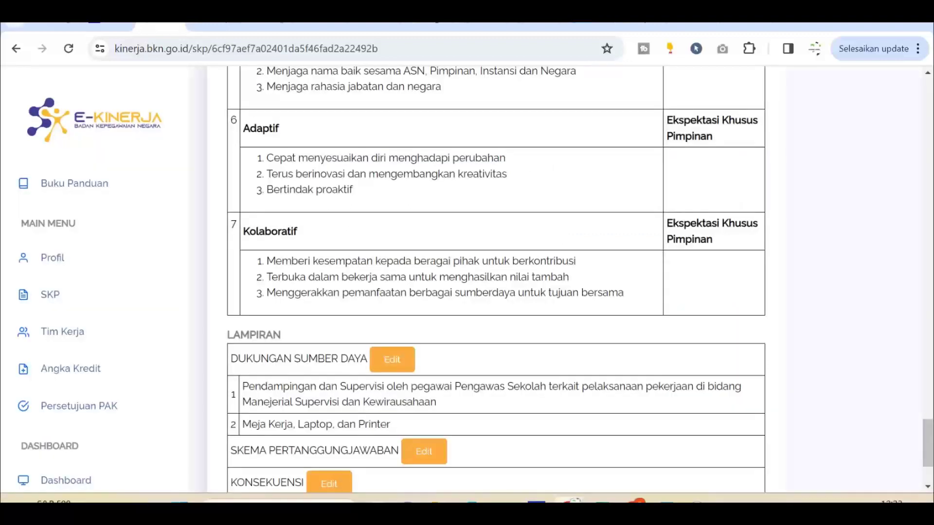
- Fill in the Skema Pertanggungjawaban attachment with the two items from C12:C13 of Excel's Lampiran SKP sheet and save it in E-Kinerja
{"action": "scroll", "coordinate": [496, 280], "scroll_direction": "down", "scroll_amount": 2}
{"action": "left_click", "coordinate": [424, 381]}
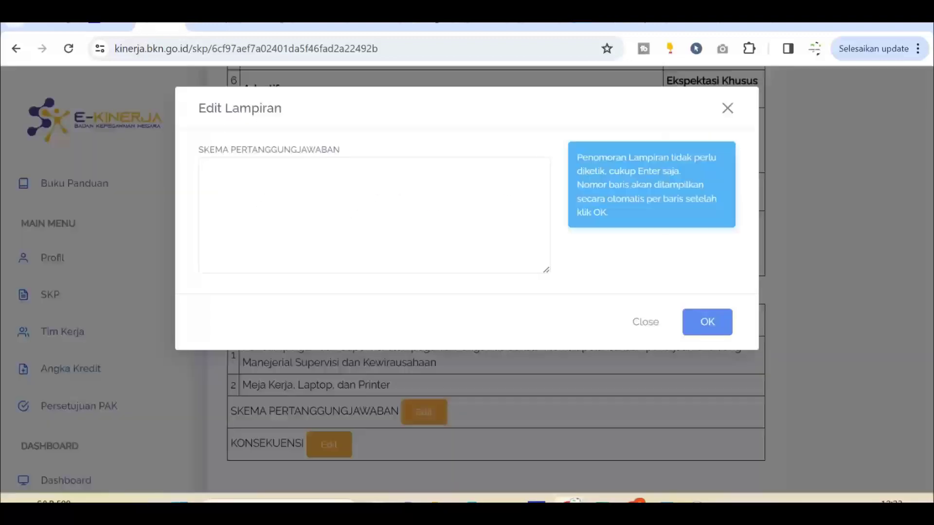
{"action": "mouse_move", "coordinate": [601, 499]}
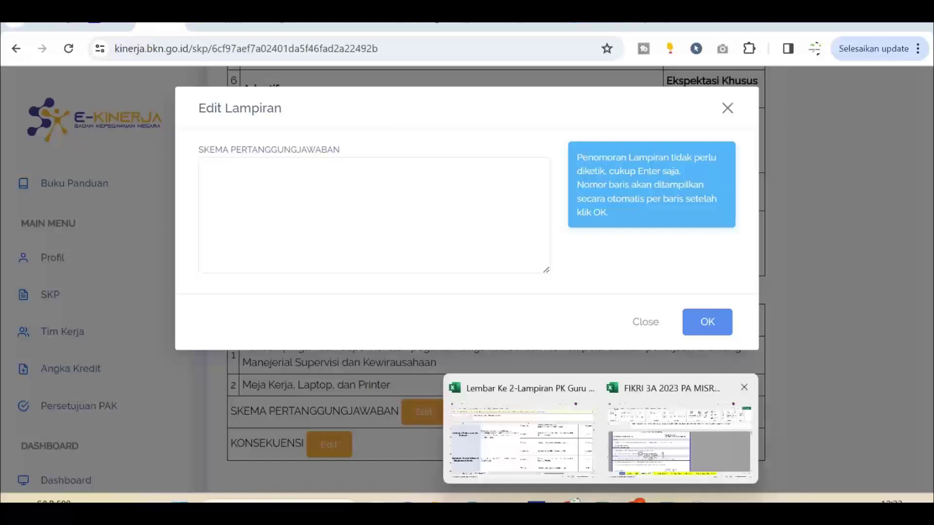
{"action": "left_click", "coordinate": [678, 437]}
{"action": "left_click_drag", "start_coordinate": [170, 318], "coordinate": [170, 338]}
{"action": "key", "text": "ctrl+c"}
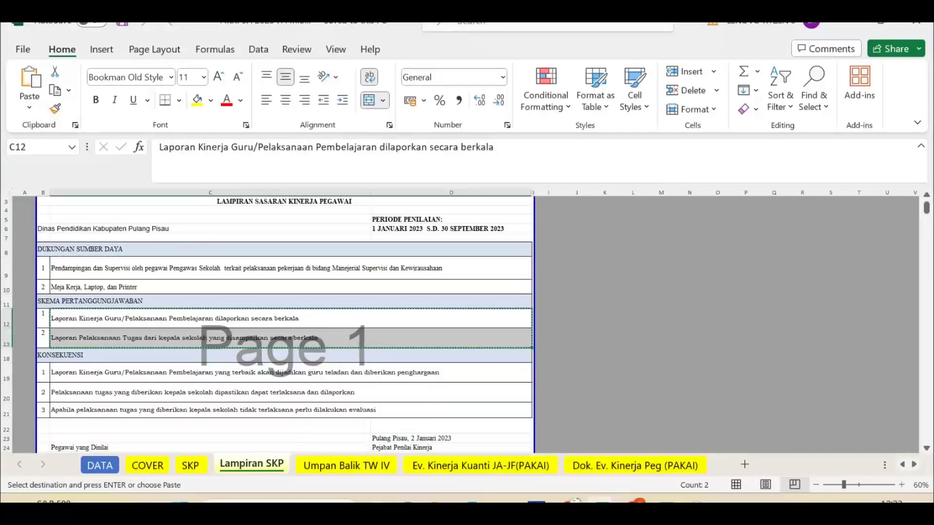
{"action": "key", "text": "alt+Tab"}
{"action": "left_click", "coordinate": [207, 171]}
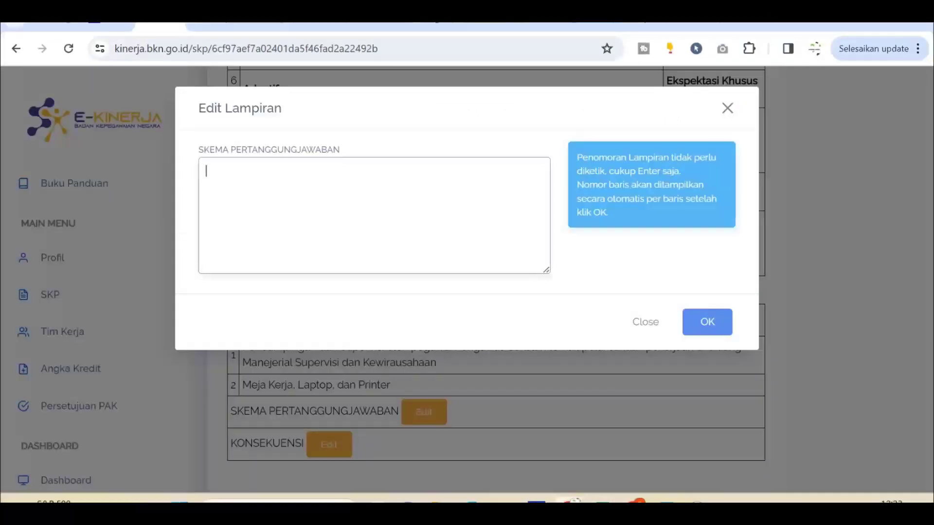
{"action": "key", "text": "ctrl+v"}
{"action": "left_click", "coordinate": [707, 322]}
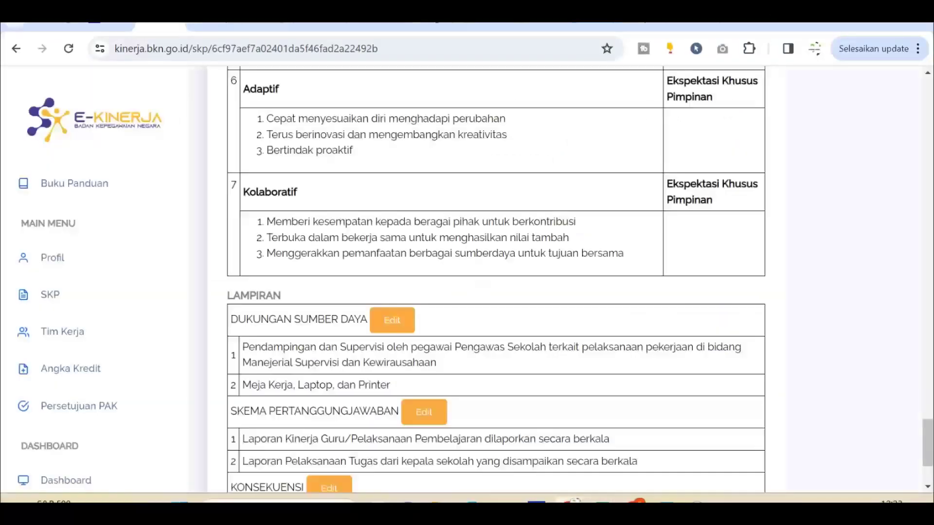
- Fill in the Konsekuensi attachment with the three items from C19:C21 of Excel's Lampiran SKP sheet and save it in E-Kinerja
{"action": "scroll", "coordinate": [487, 272], "scroll_direction": "down", "scroll_amount": 3}
{"action": "left_click", "coordinate": [329, 371]}
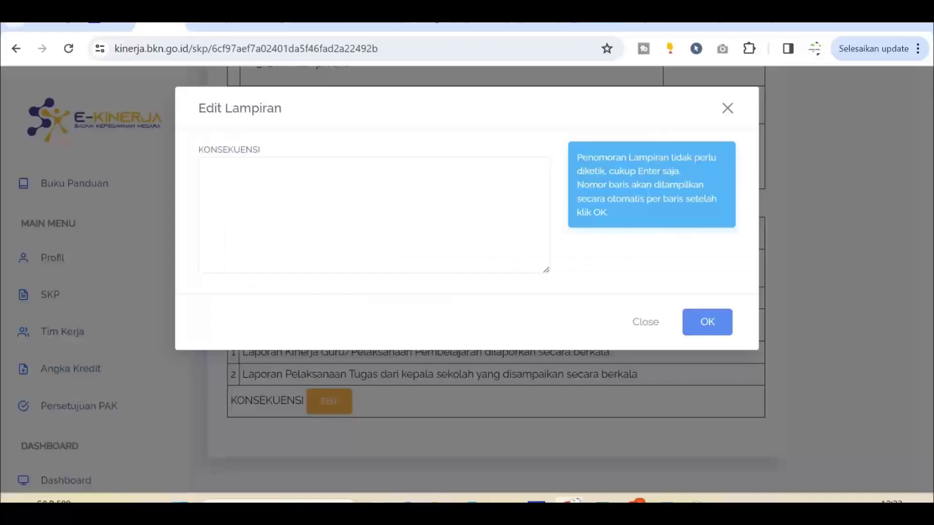
{"action": "mouse_move", "coordinate": [599, 500]}
{"action": "left_click", "coordinate": [686, 428]}
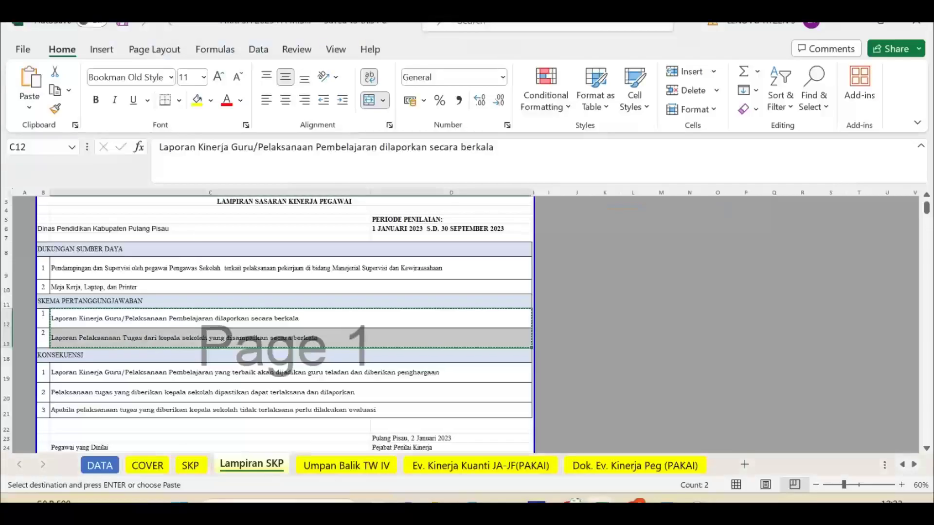
{"action": "left_click_drag", "start_coordinate": [194, 372], "coordinate": [195, 409]}
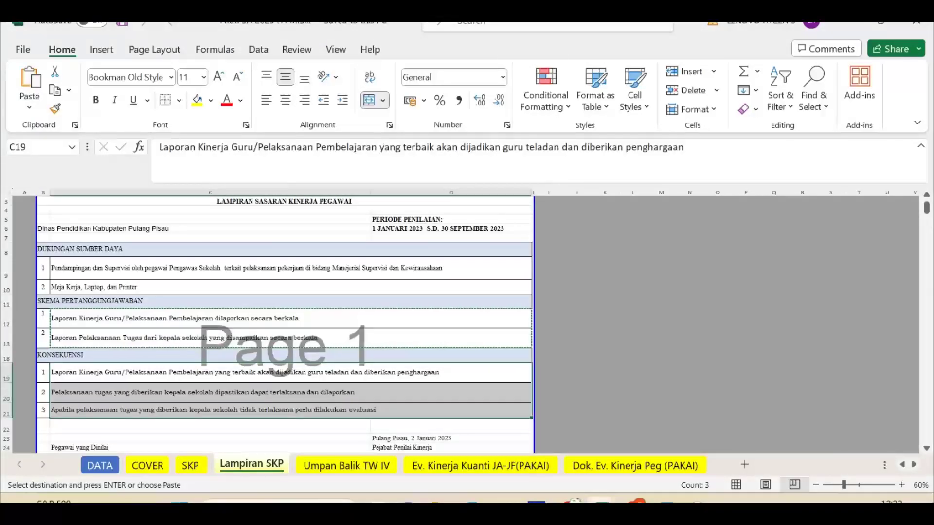
{"action": "key", "text": "ctrl+c"}
{"action": "key", "text": "alt+Tab"}
{"action": "left_click", "coordinate": [206, 170]}
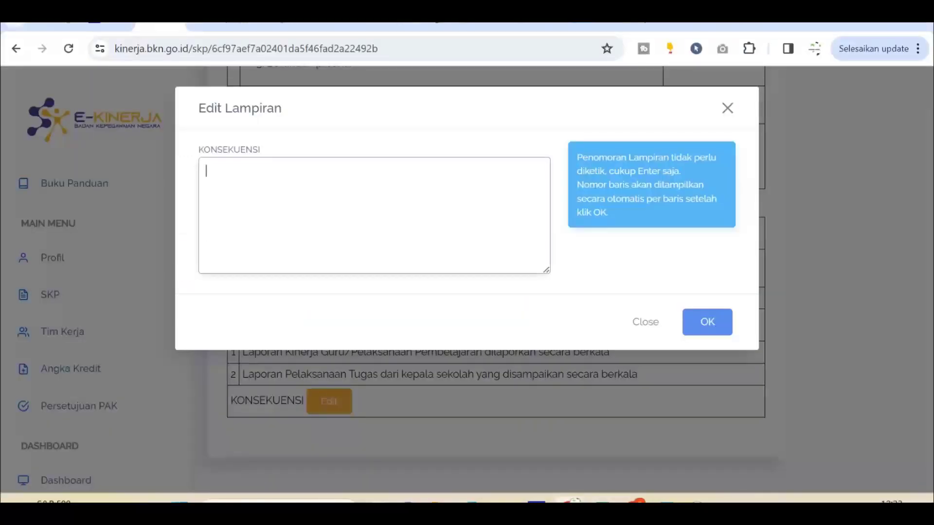
{"action": "key", "text": "ctrl+v"}
{"action": "left_click", "coordinate": [707, 322]}
- Review the draft SKP from the completed Lampiran section up through Perilaku Kerja, the Hasil Kerja table and the employee details
{"action": "scroll", "coordinate": [563, 279], "scroll_direction": "down", "scroll_amount": 2}
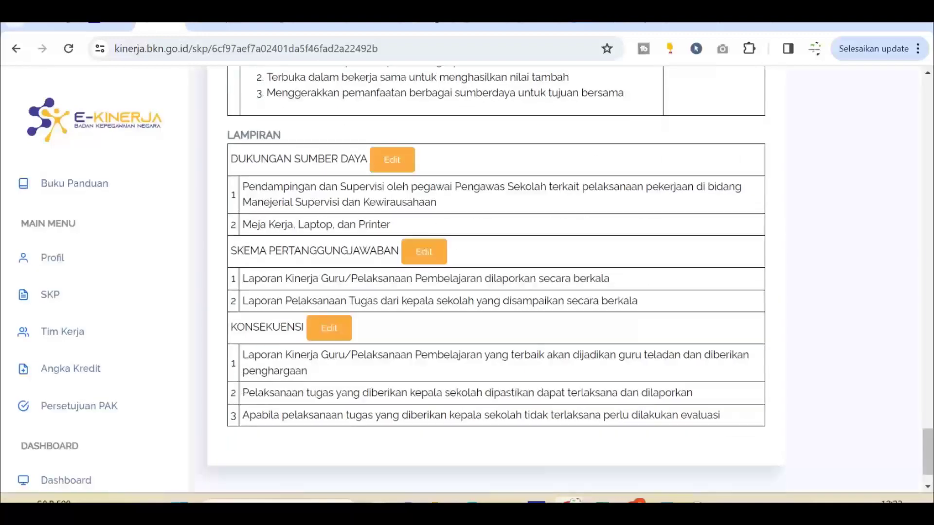
{"action": "scroll", "coordinate": [564, 278], "scroll_direction": "up", "scroll_amount": 4}
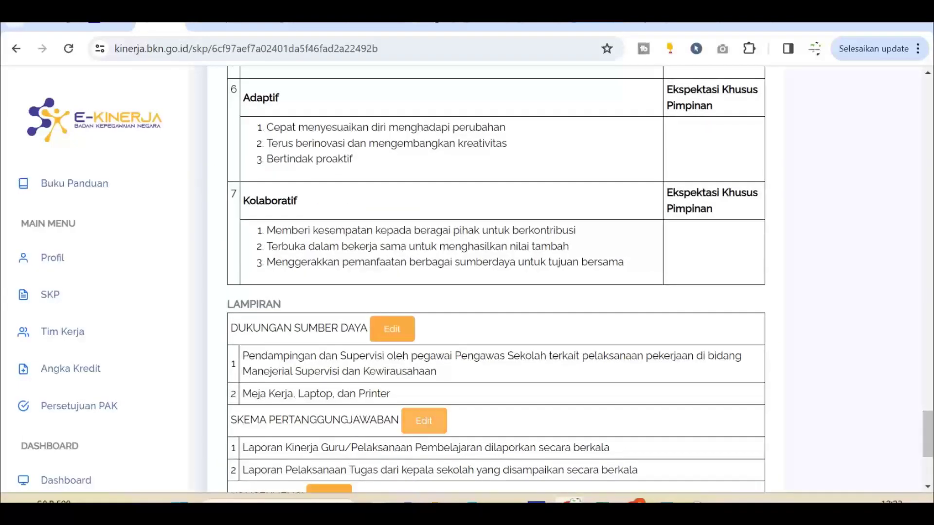
{"action": "scroll", "coordinate": [565, 278], "scroll_direction": "down", "scroll_amount": 1}
{"action": "scroll", "coordinate": [564, 279], "scroll_direction": "up", "scroll_amount": 20}
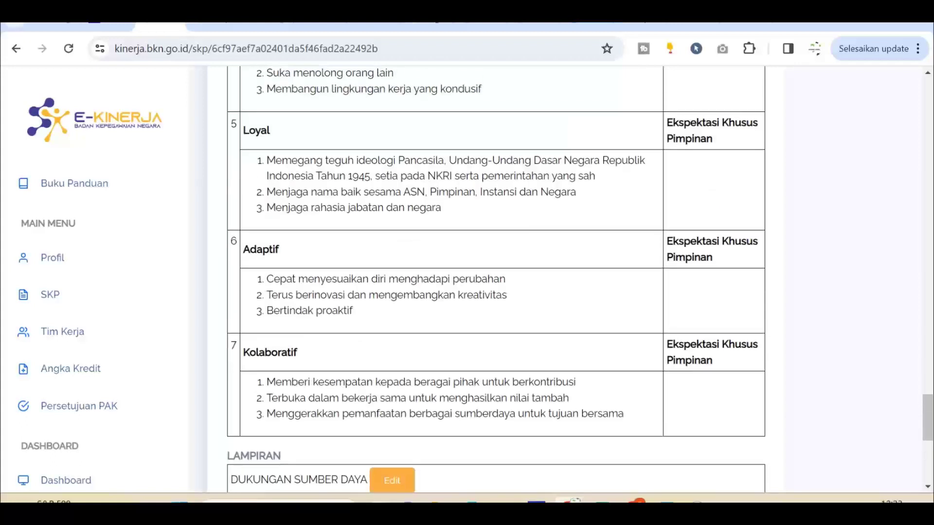
{"action": "scroll", "coordinate": [496, 280], "scroll_direction": "down", "scroll_amount": 8}
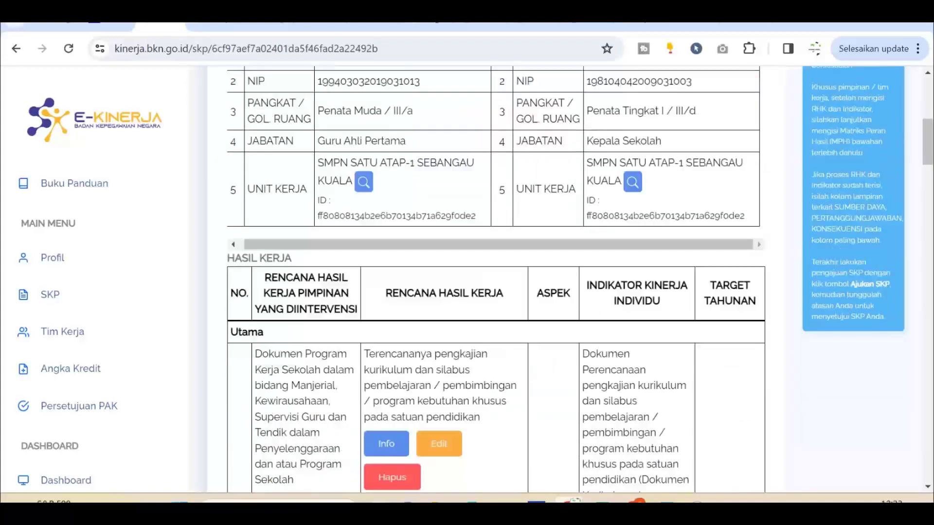
{"action": "scroll", "coordinate": [495, 279], "scroll_direction": "up", "scroll_amount": 12}
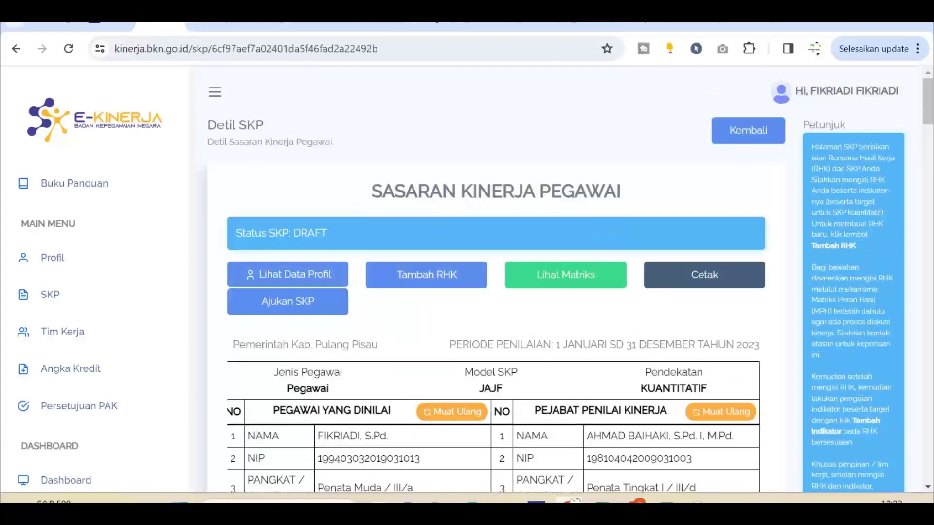
{"action": "scroll", "coordinate": [496, 280], "scroll_direction": "down", "scroll_amount": 1}
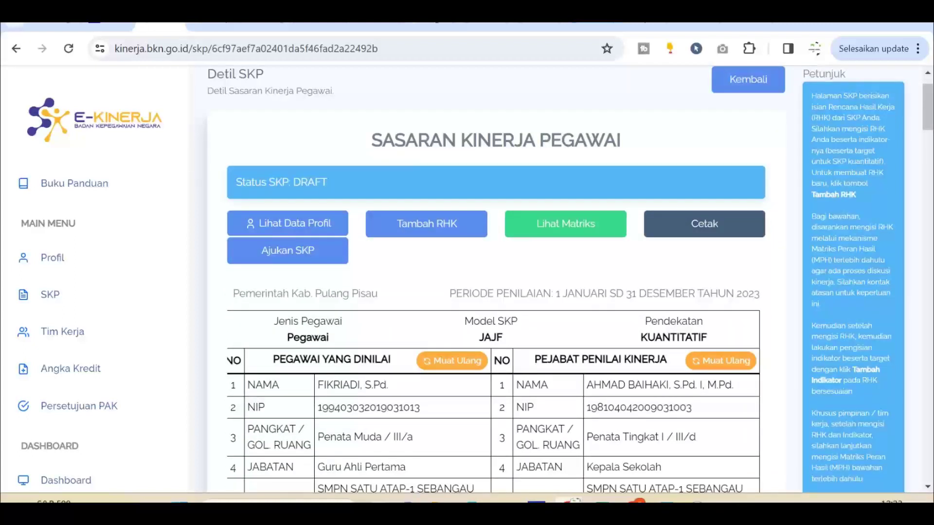
{"action": "scroll", "coordinate": [496, 280], "scroll_direction": "down", "scroll_amount": 10}
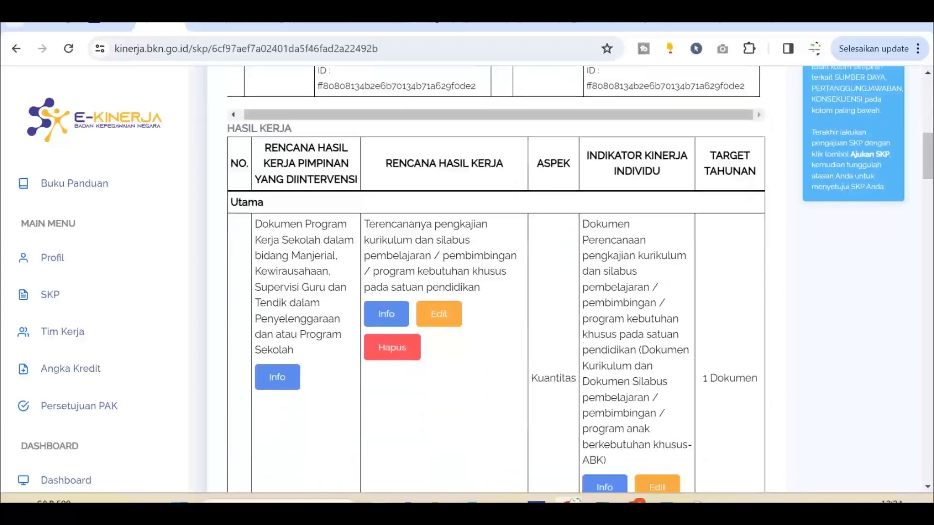
{"action": "scroll", "coordinate": [496, 280], "scroll_direction": "up", "scroll_amount": 4}
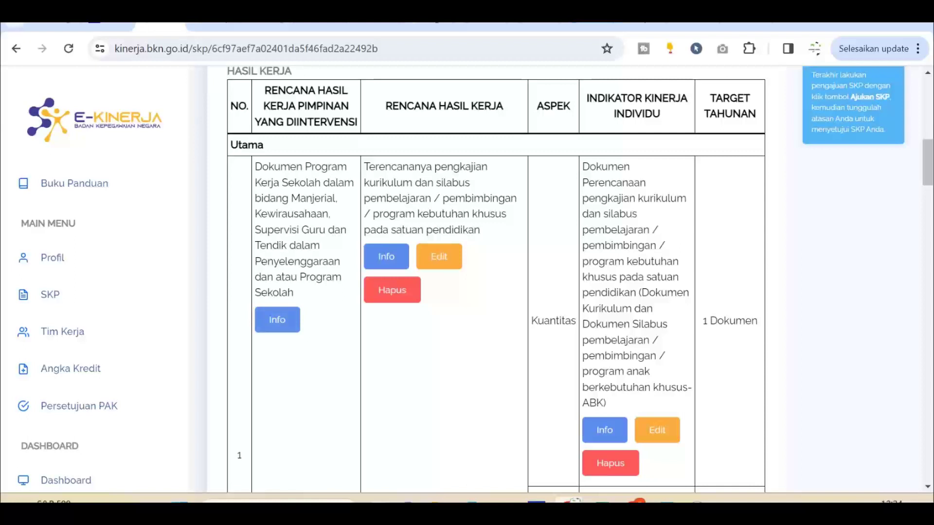
{"action": "scroll", "coordinate": [495, 280], "scroll_direction": "up", "scroll_amount": 2}
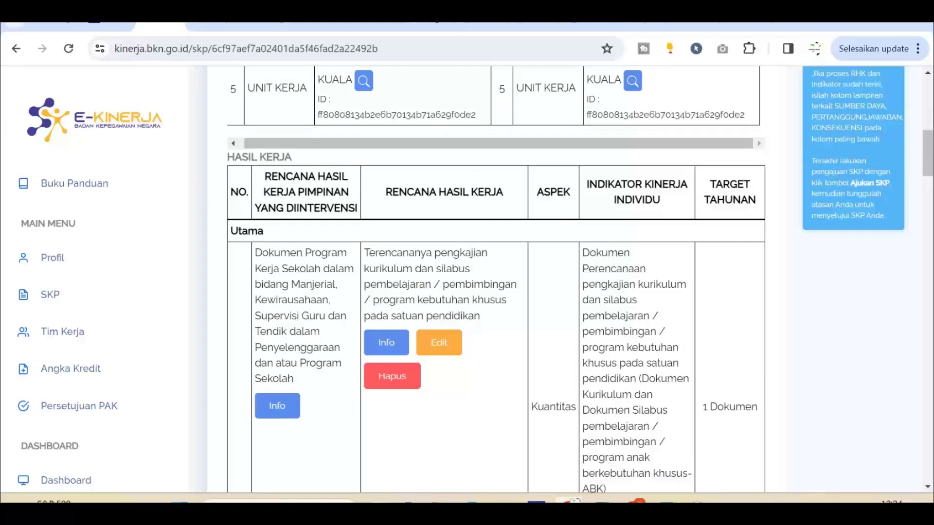
{"action": "scroll", "coordinate": [496, 279], "scroll_direction": "up", "scroll_amount": 9}
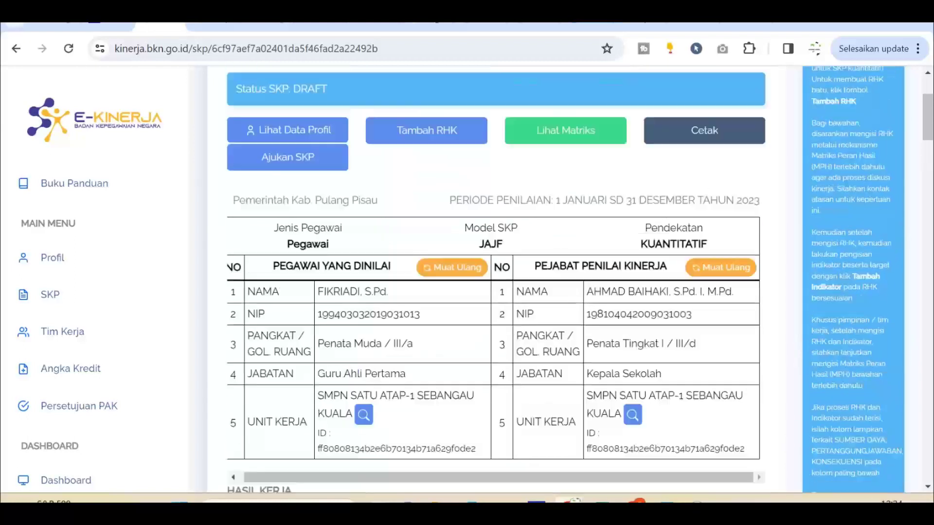
- Start a new RHK linked to "Dokumen kegiatan tugas tambahan sebagai Penerus atau anggota MKKS Kabupaten" and set Jenis RHK to Tambahan
{"action": "left_click", "coordinate": [426, 197]}
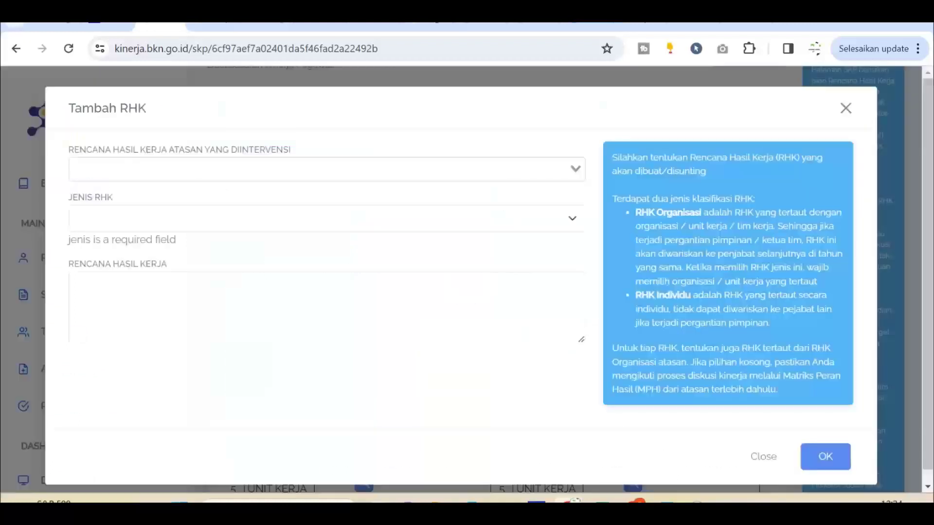
{"action": "left_click", "coordinate": [326, 169]}
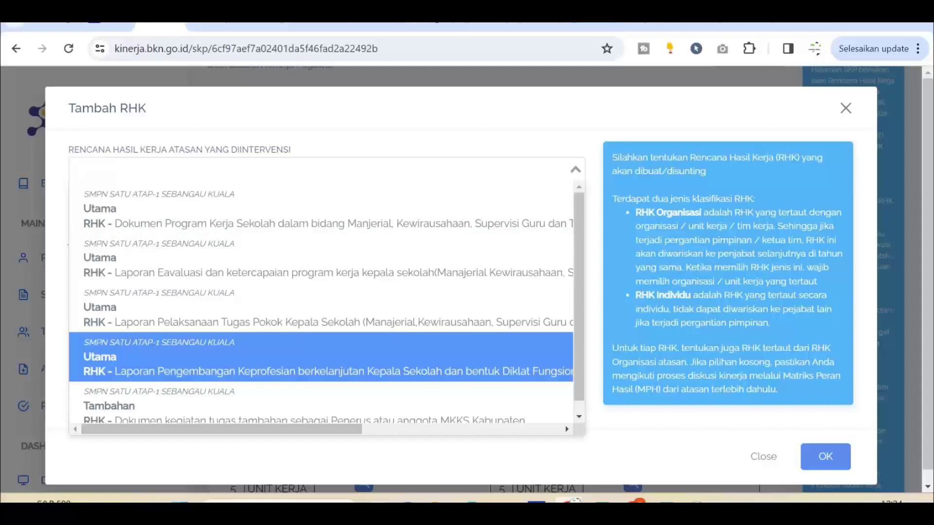
{"action": "scroll", "coordinate": [321, 347], "scroll_direction": "down", "scroll_amount": 1}
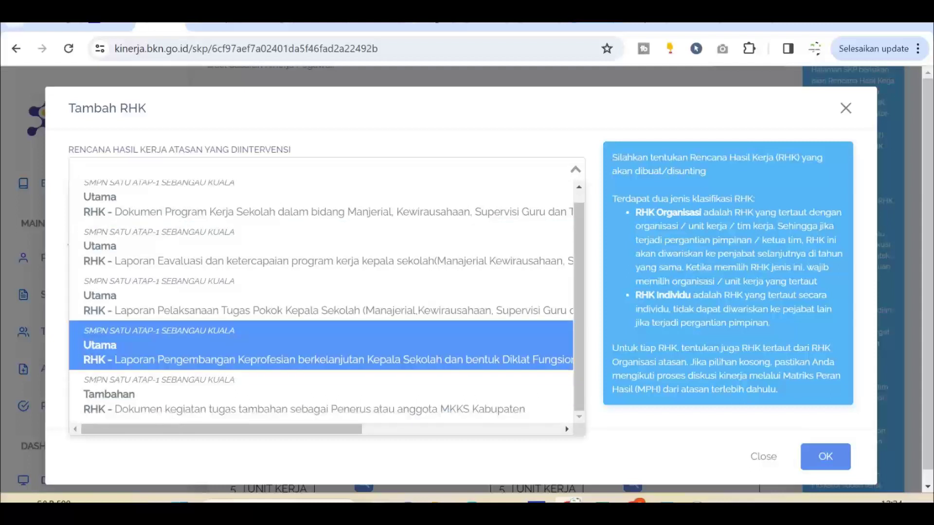
{"action": "scroll", "coordinate": [321, 347], "scroll_direction": "down", "scroll_amount": 1}
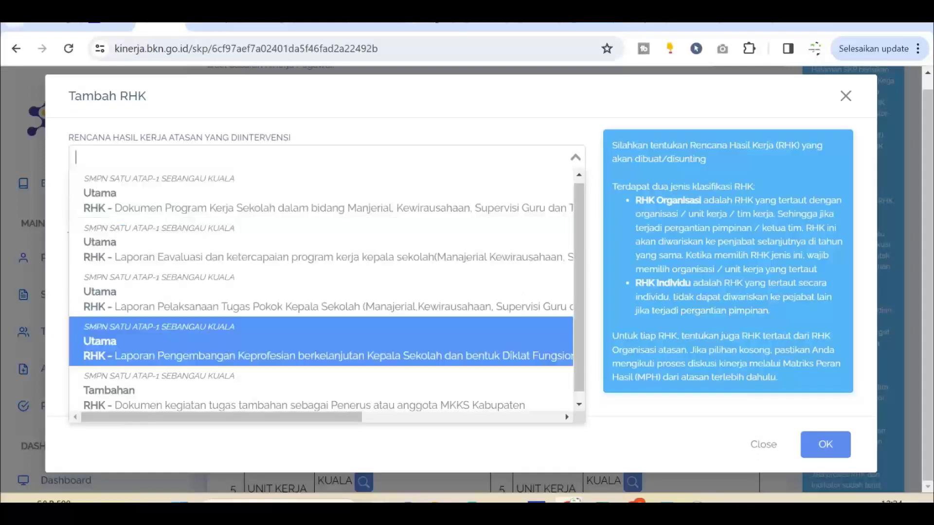
{"action": "left_click", "coordinate": [321, 387]}
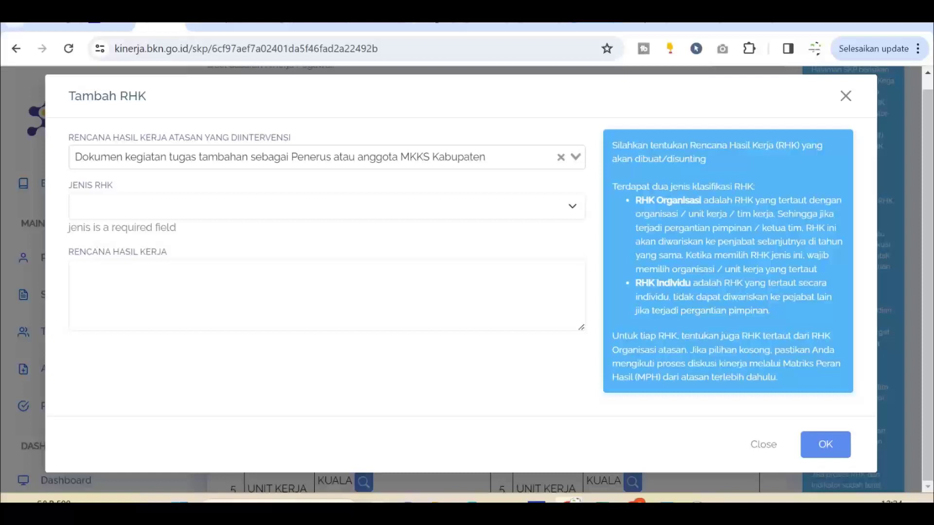
{"action": "left_click", "coordinate": [327, 206]}
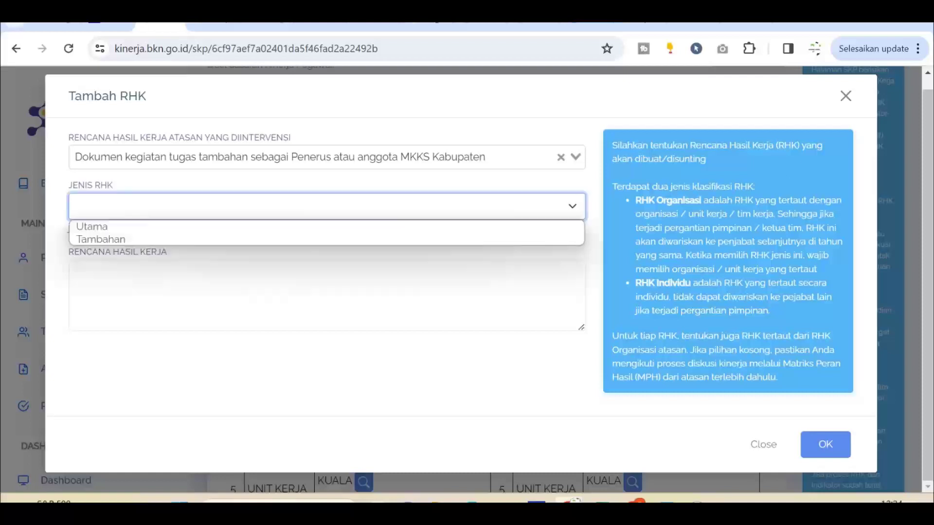
{"action": "left_click", "coordinate": [326, 239]}
{"action": "left_click", "coordinate": [76, 258]}
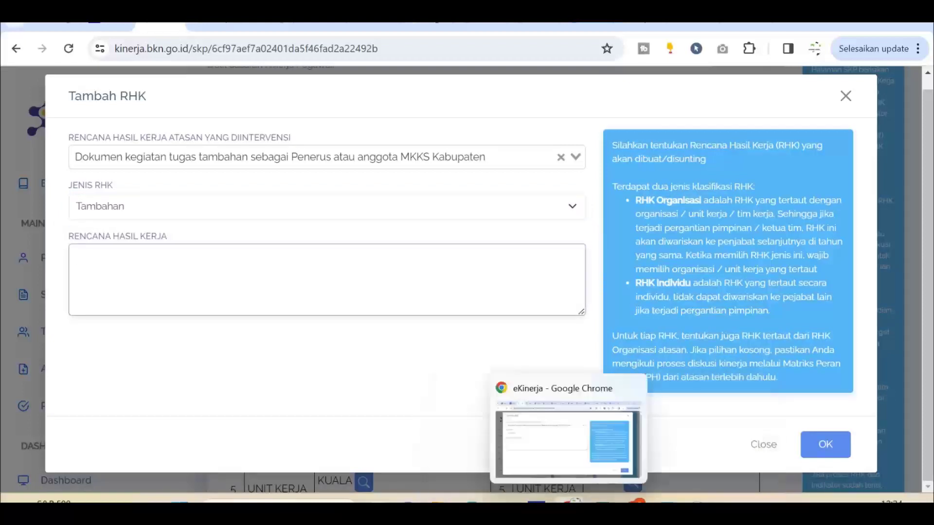
- Switch to Excel's Lembar Ke 2-Lampiran workbook and examine the Kerja Tambahan entries in the RHK Guru SMP sheet
{"action": "left_click", "coordinate": [602, 501]}
{"action": "left_click", "coordinate": [521, 433]}
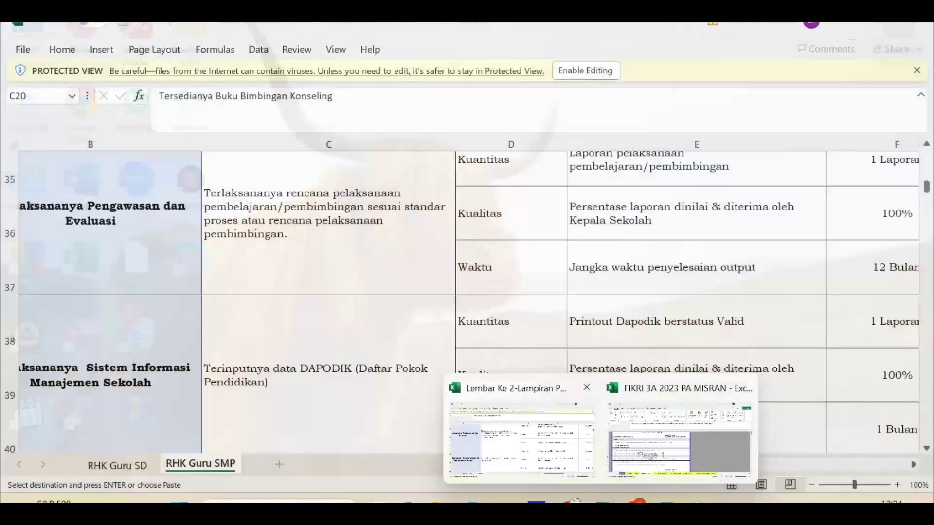
{"action": "scroll", "coordinate": [467, 302], "scroll_direction": "down", "scroll_amount": 20}
{"action": "scroll", "coordinate": [467, 302], "scroll_direction": "up", "scroll_amount": 20}
{"action": "scroll", "coordinate": [467, 302], "scroll_direction": "up", "scroll_amount": 2}
{"action": "scroll", "coordinate": [466, 302], "scroll_direction": "down", "scroll_amount": 1}
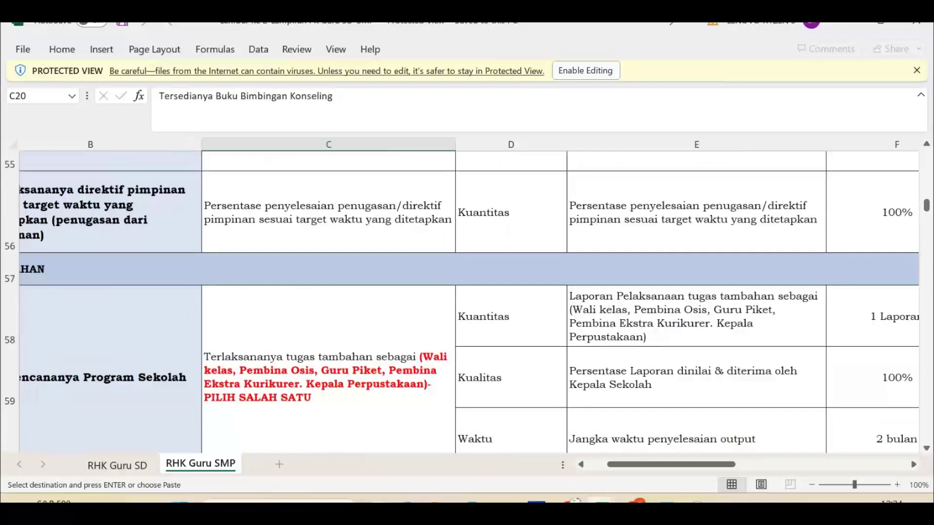
{"action": "scroll", "coordinate": [467, 301], "scroll_direction": "left", "scroll_amount": 2}
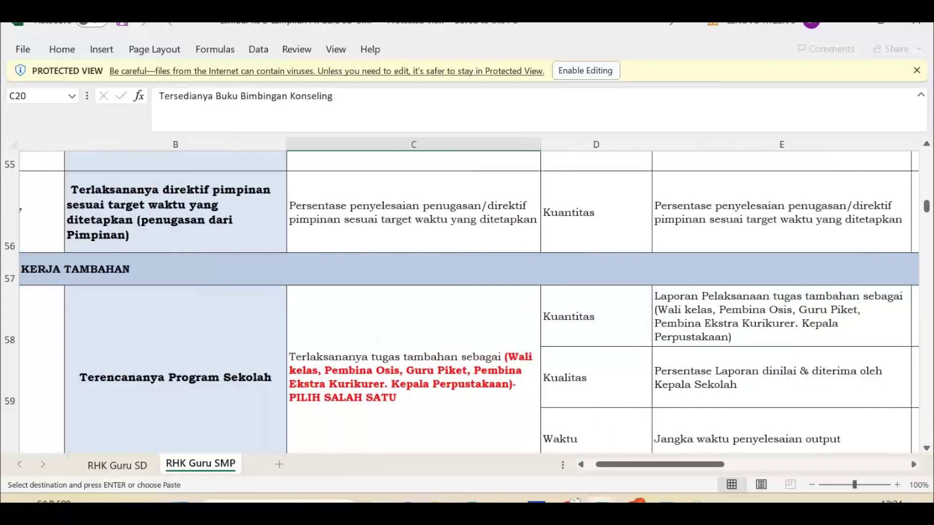
{"action": "scroll", "coordinate": [467, 301], "scroll_direction": "right", "scroll_amount": 2}
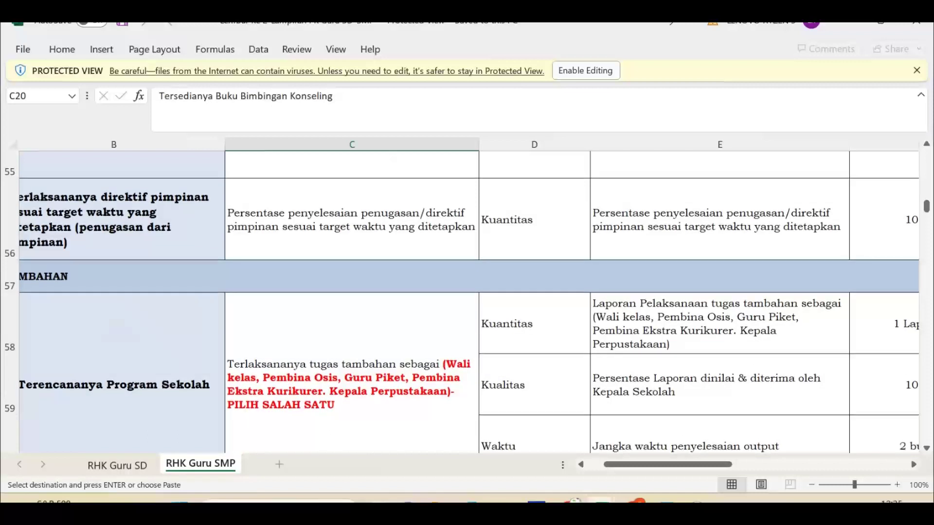
{"action": "scroll", "coordinate": [467, 301], "scroll_direction": "up", "scroll_amount": 1}
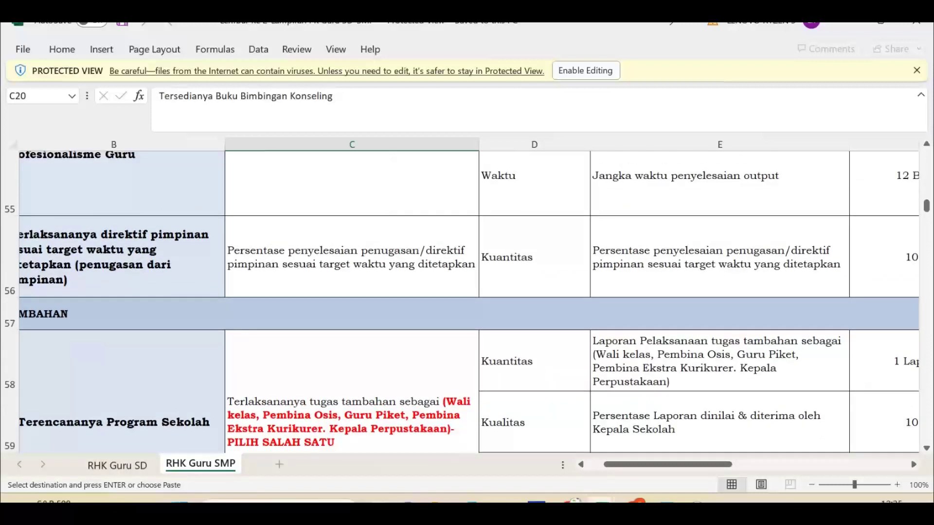
{"action": "left_click", "coordinate": [696, 502]}
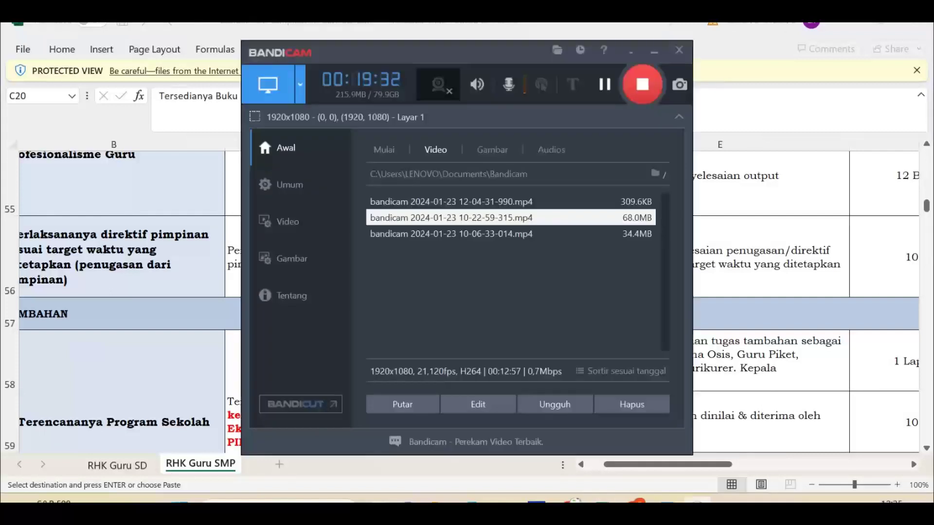
{"action": "left_click", "coordinate": [604, 85]}
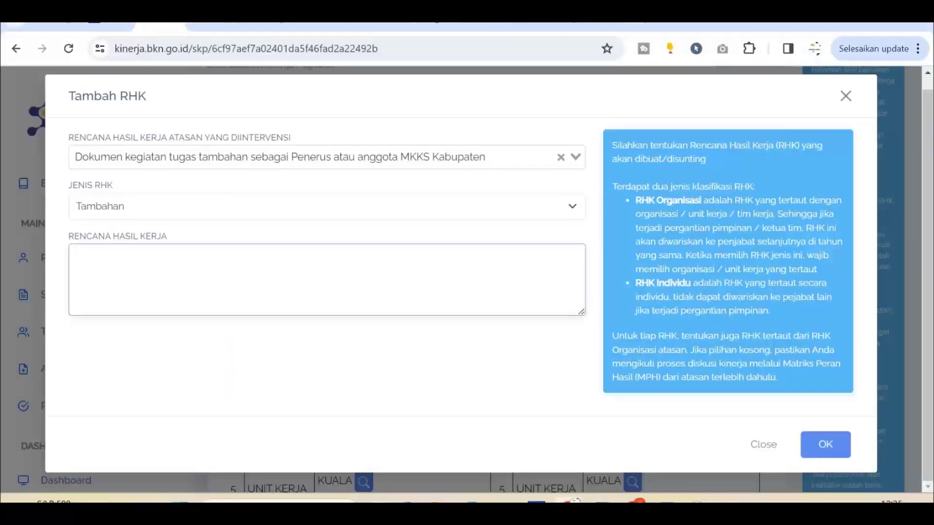
- Enter "Terpenuhinya menjadi anggota Organisasi Profesi sebagai Anggota aktif" as the Rencana Hasil Kerja in E-Kinerja and save the RHK
{"action": "type", "text": "Terpenuhinya menjadi anggota Organisasi Profesi sebagai Anggota aktif"}
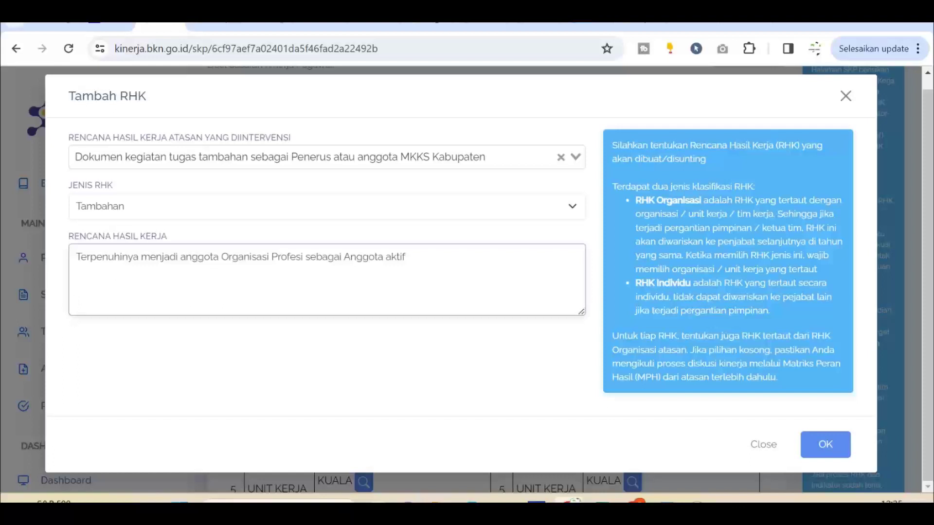
{"action": "key", "text": "BackSpace"}
{"action": "key", "text": "BackSpace"}
{"action": "left_click", "coordinate": [825, 444]}
- Start a new indicator for the Tambahan work result and set its Aspek to Kuantitas
{"action": "scroll", "coordinate": [496, 279], "scroll_direction": "down", "scroll_amount": 20}
{"action": "scroll", "coordinate": [496, 279], "scroll_direction": "down", "scroll_amount": 7}
{"action": "left_click", "coordinate": [582, 302]}
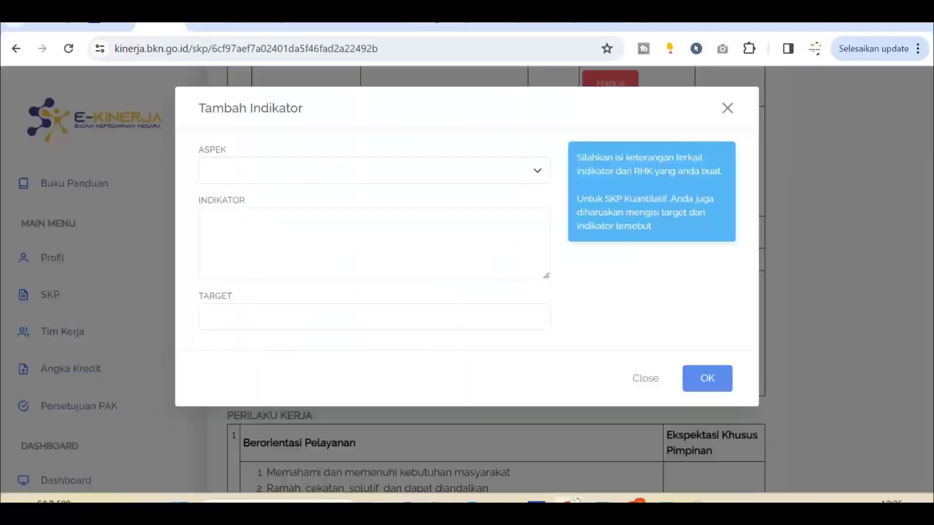
{"action": "left_click", "coordinate": [375, 170]}
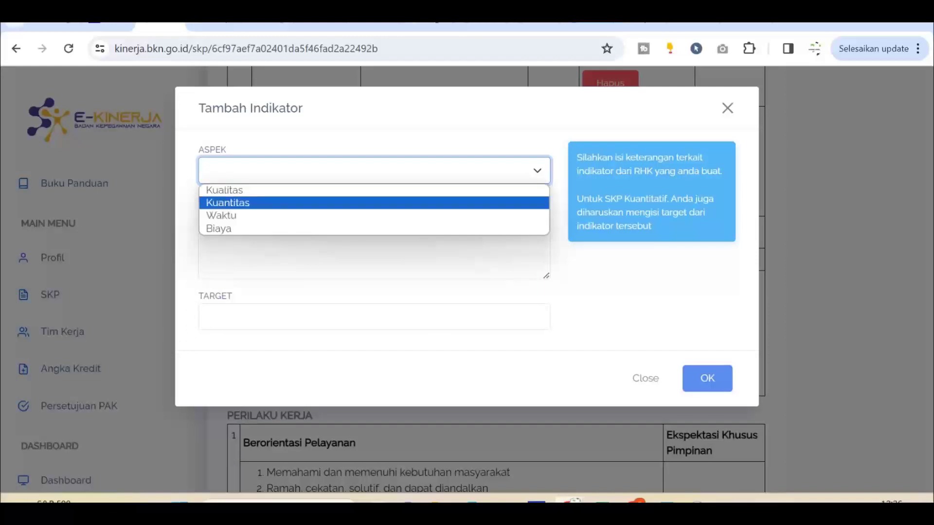
{"action": "left_click", "coordinate": [234, 190]}
{"action": "left_click", "coordinate": [206, 222]}
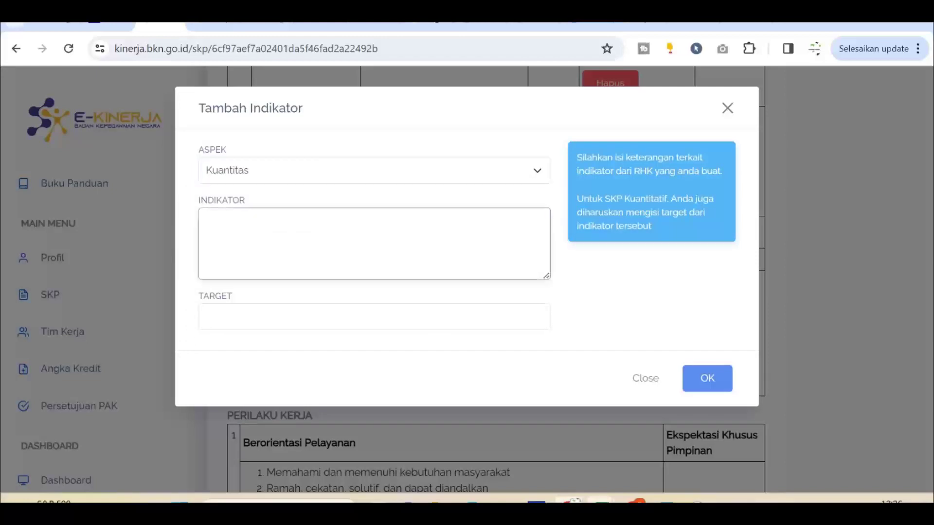
- Copy "Jumlah Keanggotaan" from H30 of Excel's SKP sheet into the Indikator, set the Target to 1 KTA and save it in E-Kinerja
{"action": "mouse_move", "coordinate": [598, 500]}
{"action": "left_click", "coordinate": [680, 432]}
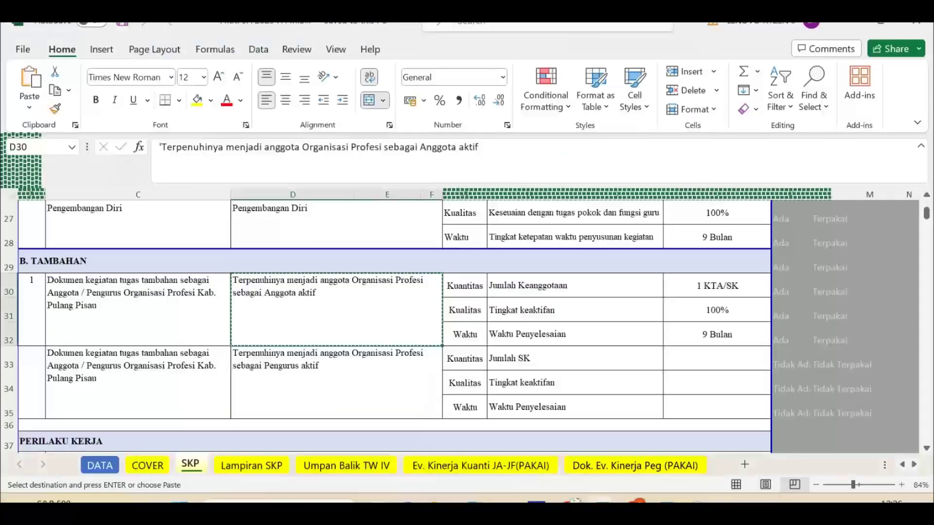
{"action": "left_click", "coordinate": [574, 285]}
{"action": "key", "text": "ctrl+c"}
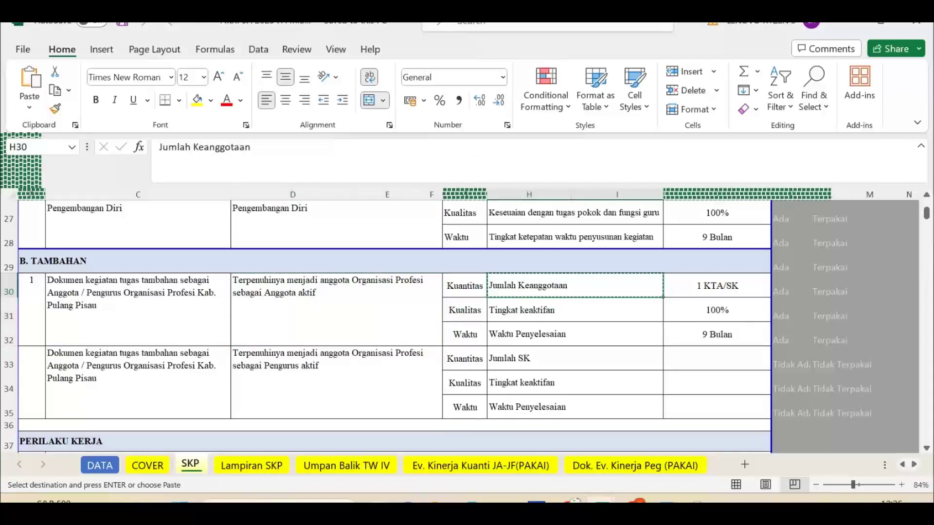
{"action": "key", "text": "alt+Tab"}
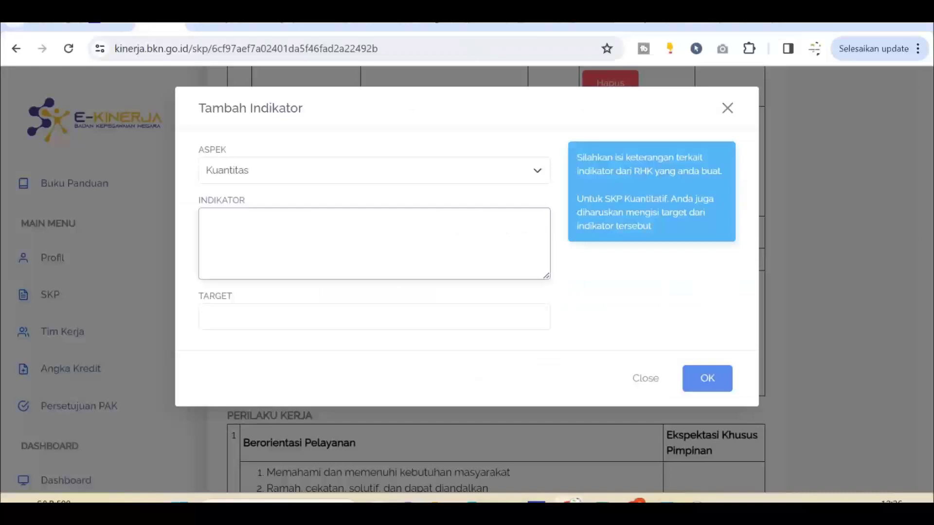
{"action": "key", "text": "ctrl+v"}
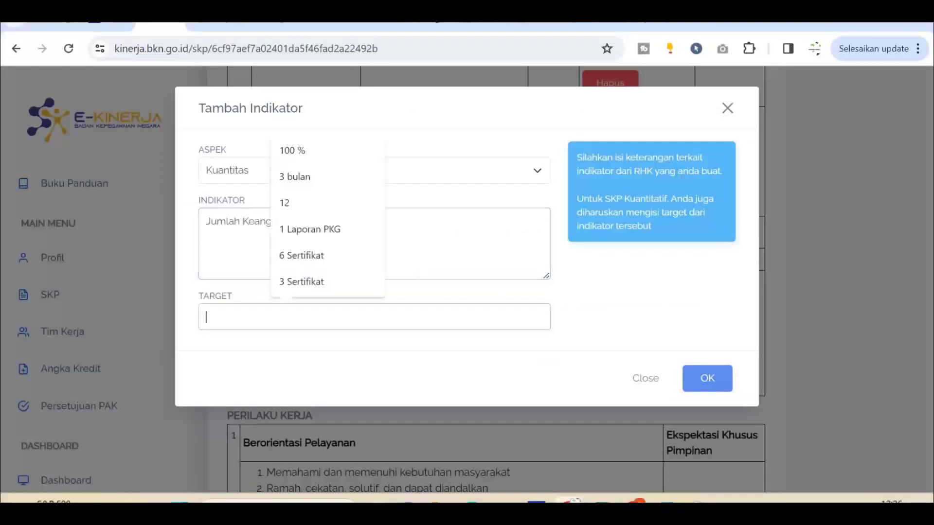
{"action": "type", "text": "1"}
{"action": "scroll", "coordinate": [335, 216], "scroll_direction": "down", "scroll_amount": 1}
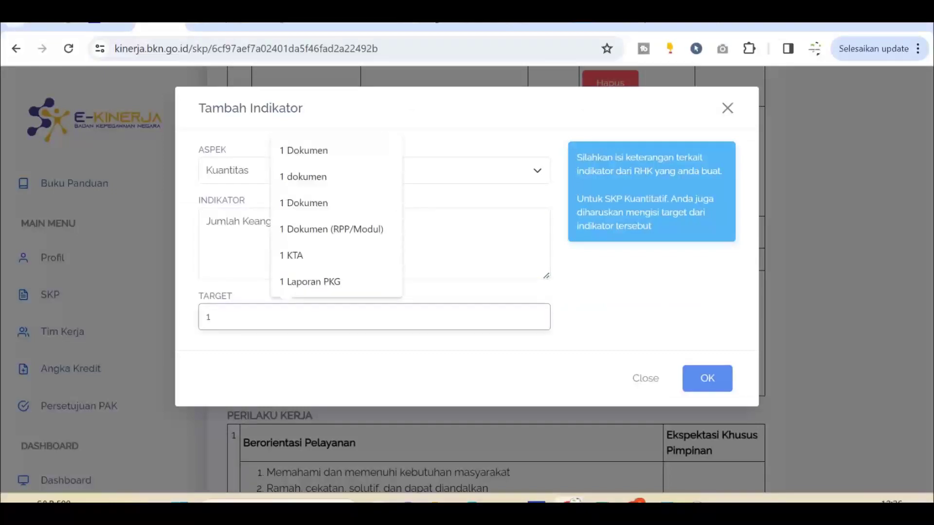
{"action": "type", "text": "KTA"}
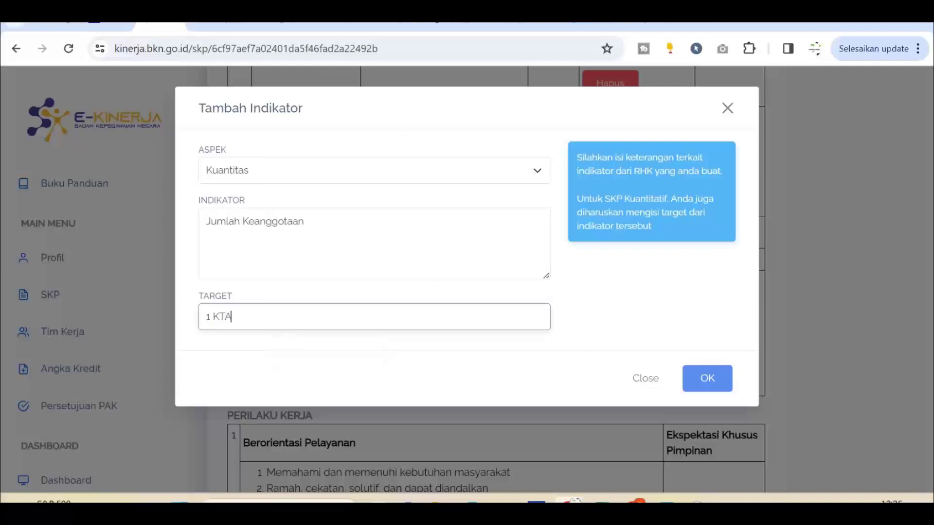
{"action": "left_click", "coordinate": [707, 379]}
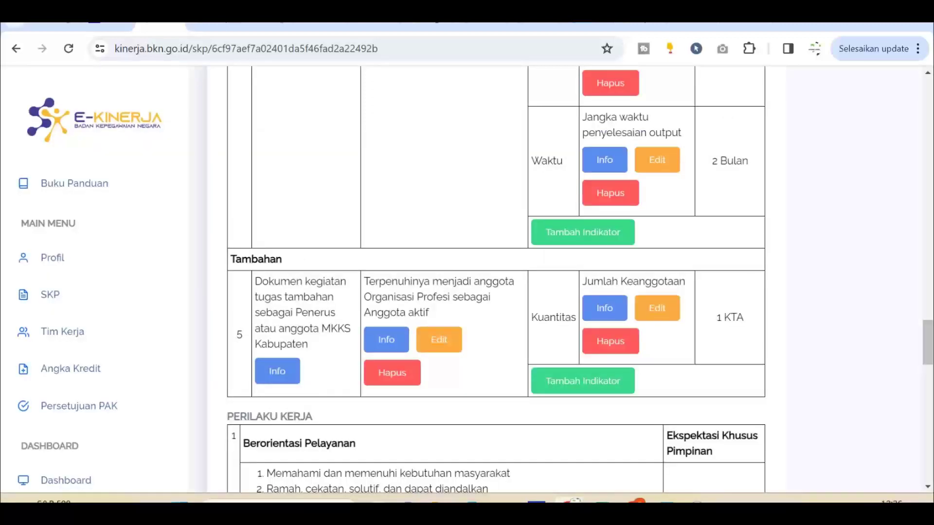
- Add another indicator to the Tambahan work result and set its Aspek to Kualitas
{"action": "left_click", "coordinate": [582, 380]}
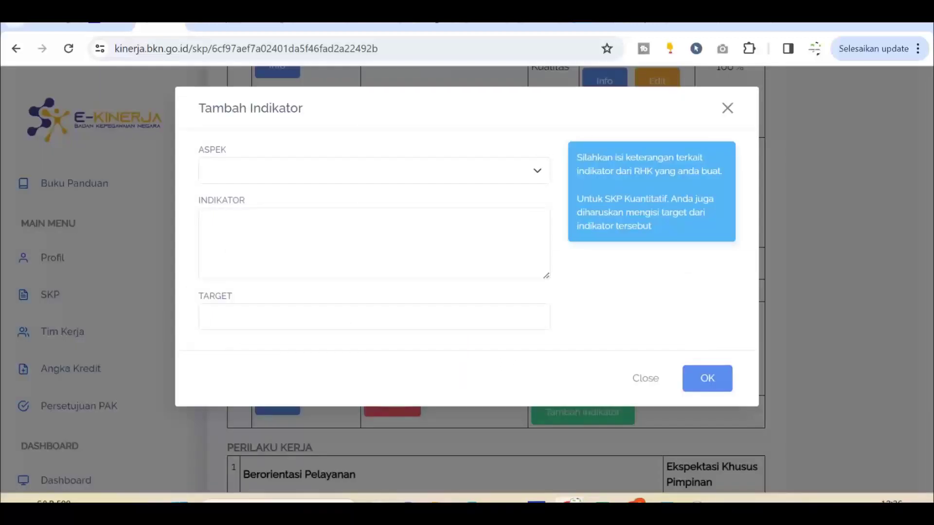
{"action": "right_click", "coordinate": [246, 178]}
{"action": "left_click", "coordinate": [272, 172]}
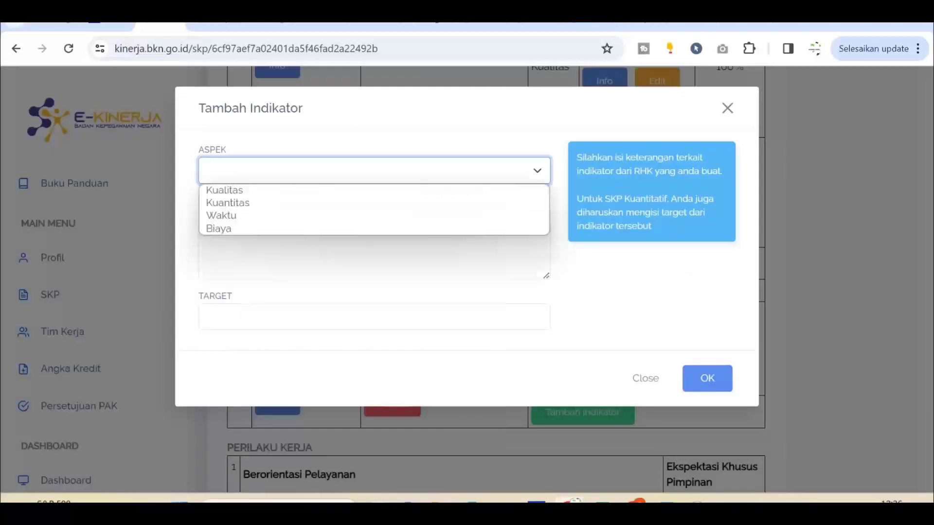
{"action": "left_click", "coordinate": [253, 190]}
{"action": "left_click", "coordinate": [263, 234]}
- Copy "Tingkat keaktifan" from H31 of Excel's SKP sheet into the Kualitas indicator's Indikator field in E-Kinerja
{"action": "left_click", "coordinate": [602, 502]}
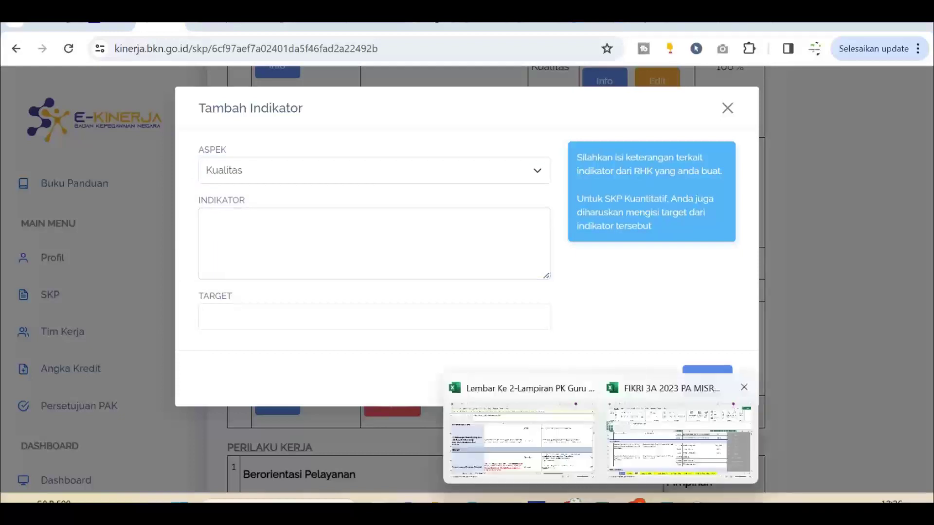
{"action": "left_click", "coordinate": [680, 438]}
{"action": "left_click", "coordinate": [529, 310]}
{"action": "key", "text": "ctrl+c"}
{"action": "mouse_move", "coordinate": [574, 501]}
{"action": "left_click", "coordinate": [583, 440]}
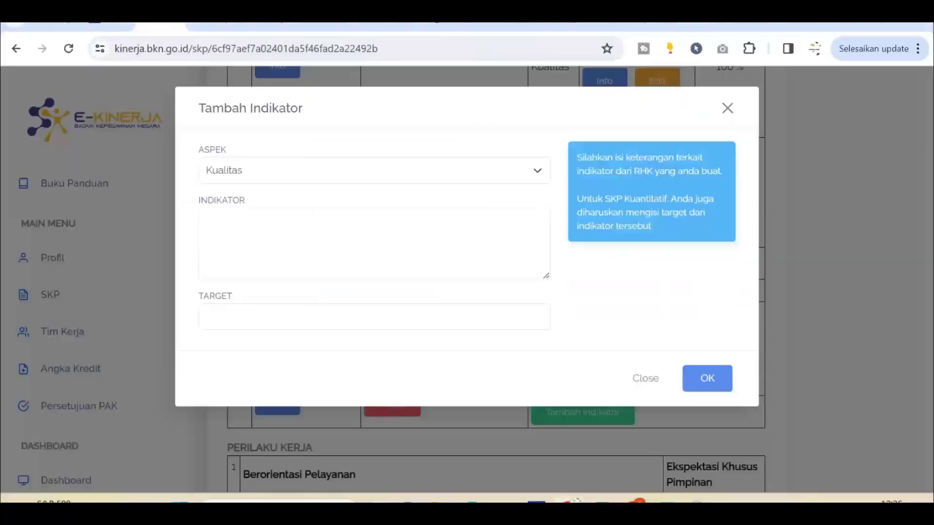
{"action": "key", "text": "ctrl+v"}
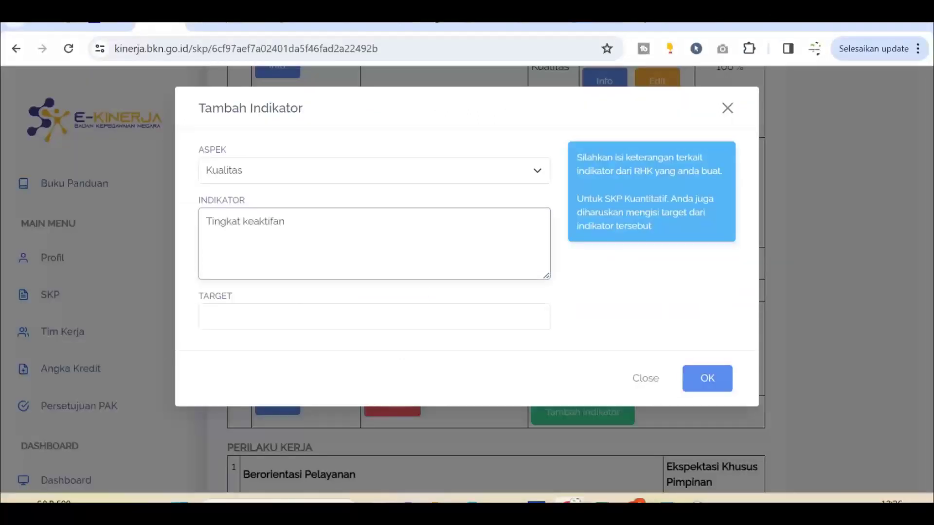
{"action": "key", "text": "BackSpace"}
- Check the Kualitas target in Excel's SKP sheet, set the Target to 100 % in E-Kinerja and save the indicator
{"action": "left_click", "coordinate": [374, 317]}
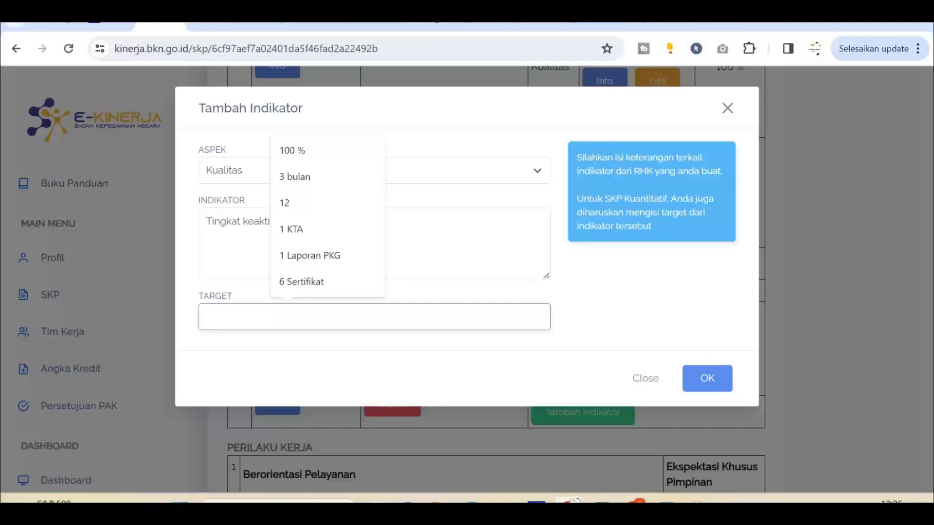
{"action": "mouse_move", "coordinate": [599, 501]}
{"action": "left_click", "coordinate": [673, 440]}
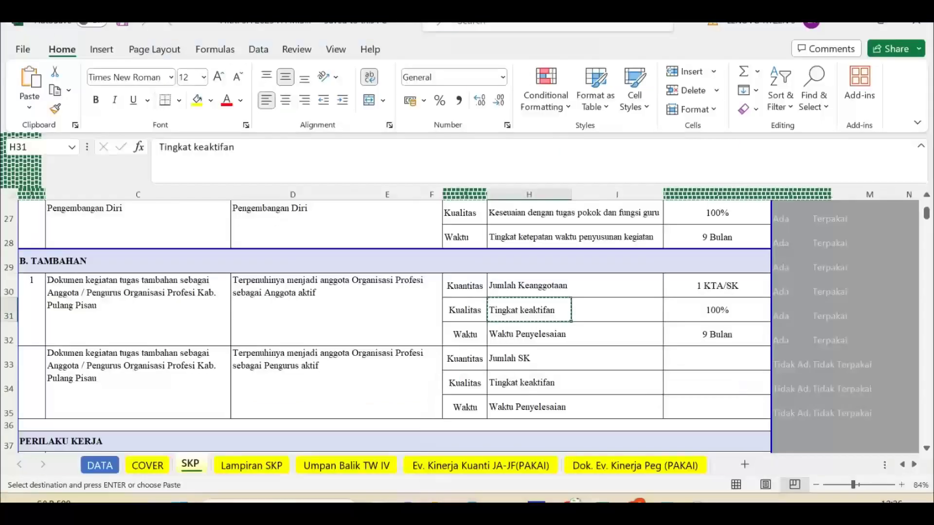
{"action": "left_click", "coordinate": [568, 440]}
{"action": "left_click", "coordinate": [374, 317]}
{"action": "type", "text": "100"}
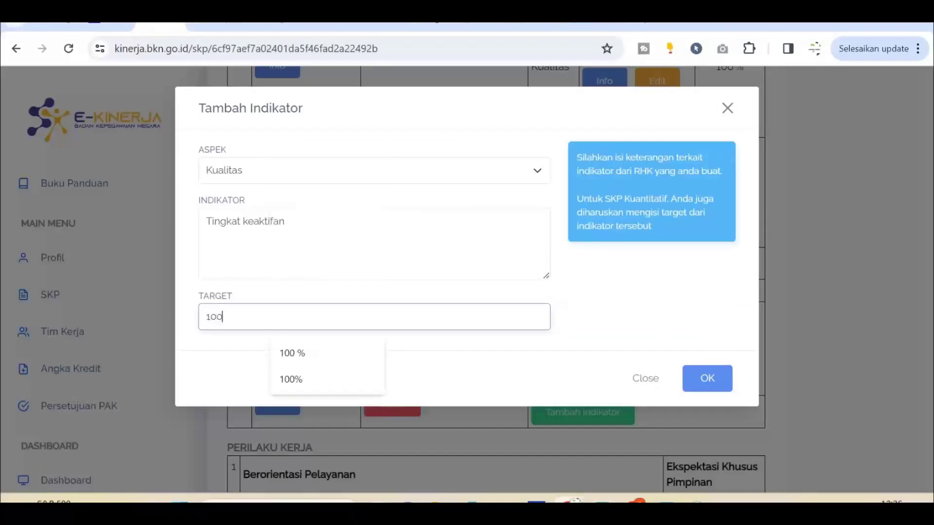
{"action": "key", "text": "Down"}
{"action": "key", "text": "Return"}
{"action": "key", "text": "Return"}
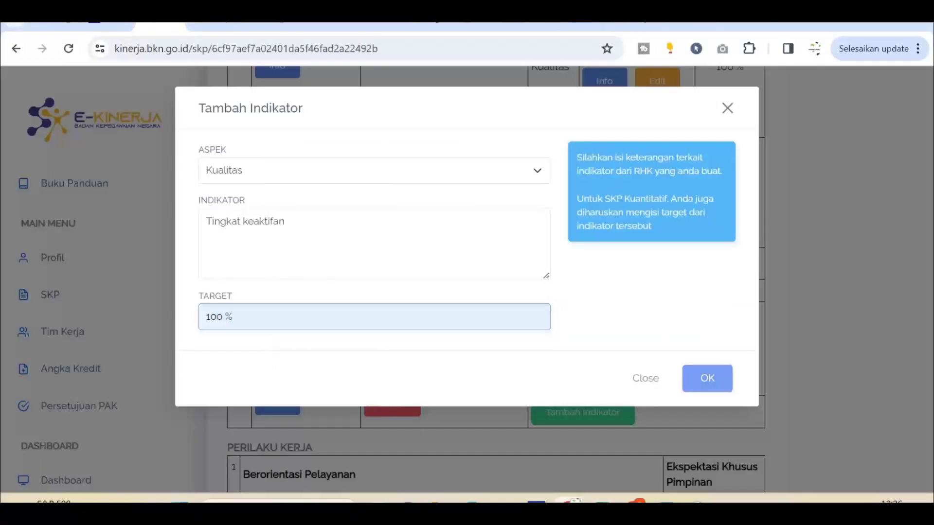
- Start one more indicator for the Tambahan work result with Waktu as its Aspek
{"action": "scroll", "coordinate": [496, 279], "scroll_direction": "down", "scroll_amount": 3}
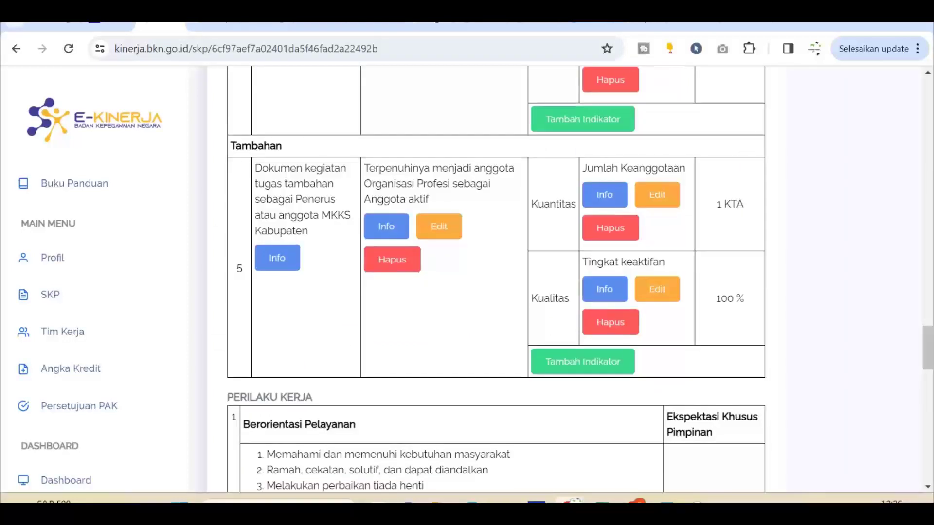
{"action": "left_click", "coordinate": [582, 381]}
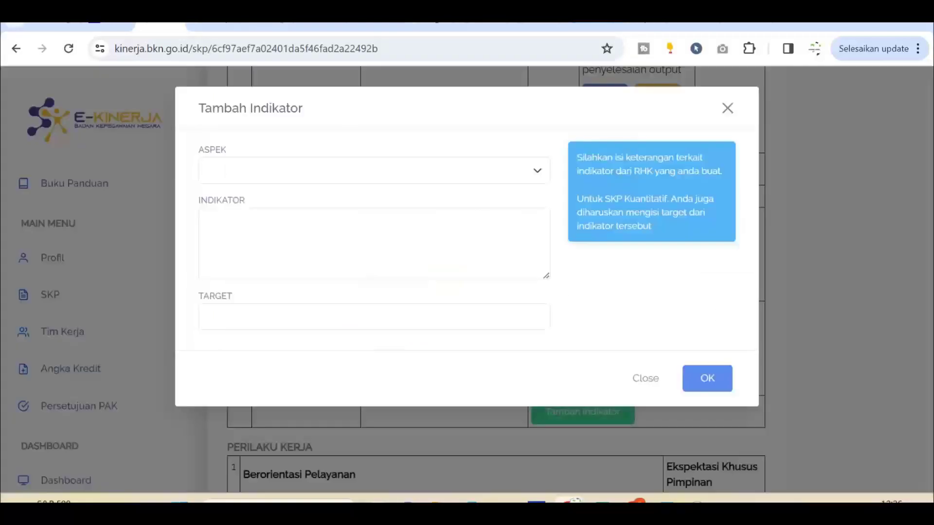
{"action": "left_click", "coordinate": [374, 171]}
{"action": "left_click", "coordinate": [374, 216]}
{"action": "left_click", "coordinate": [374, 243]}
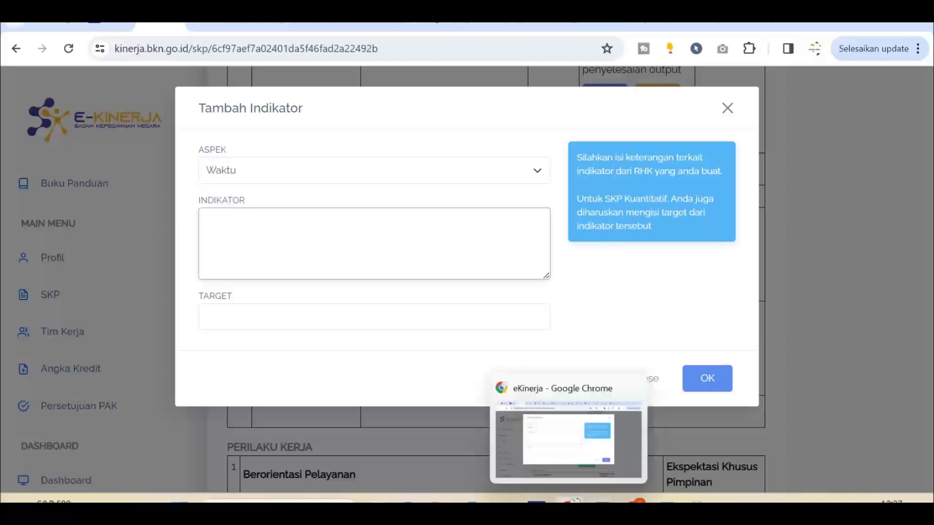
- Copy "Waktu Penyelesaian" from H32 of Excel's SKP sheet into the Indikator, set the Target to 12 Bulan and save it in E-Kinerja
{"action": "left_click", "coordinate": [603, 501]}
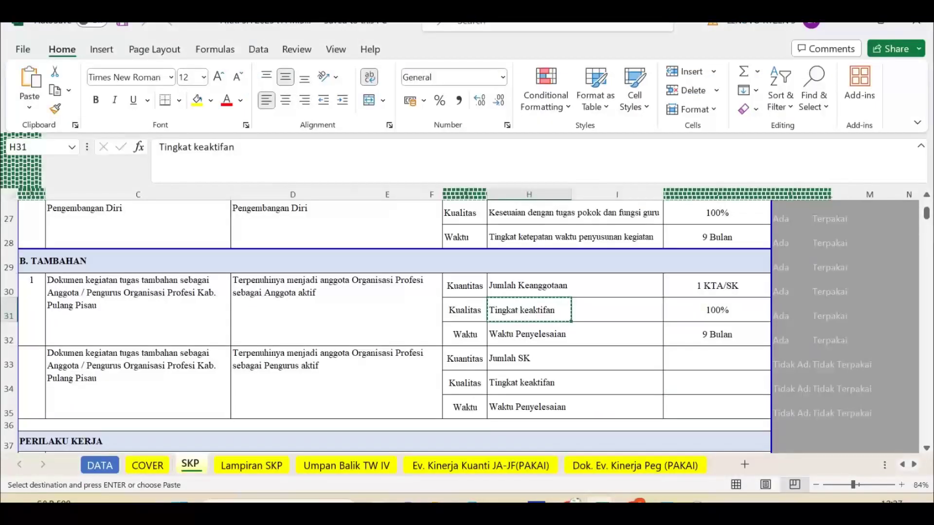
{"action": "left_click", "coordinate": [574, 334]}
{"action": "key", "text": "ctrl+c"}
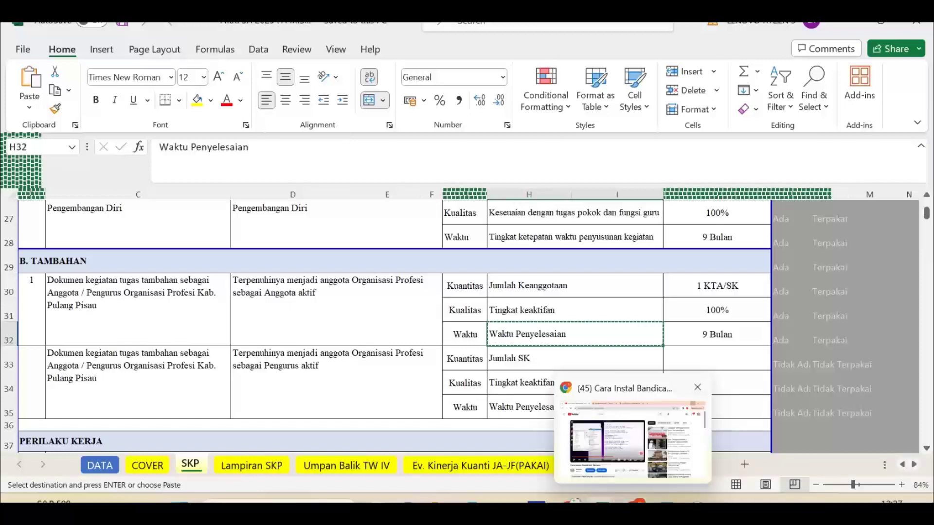
{"action": "left_click", "coordinate": [574, 501]}
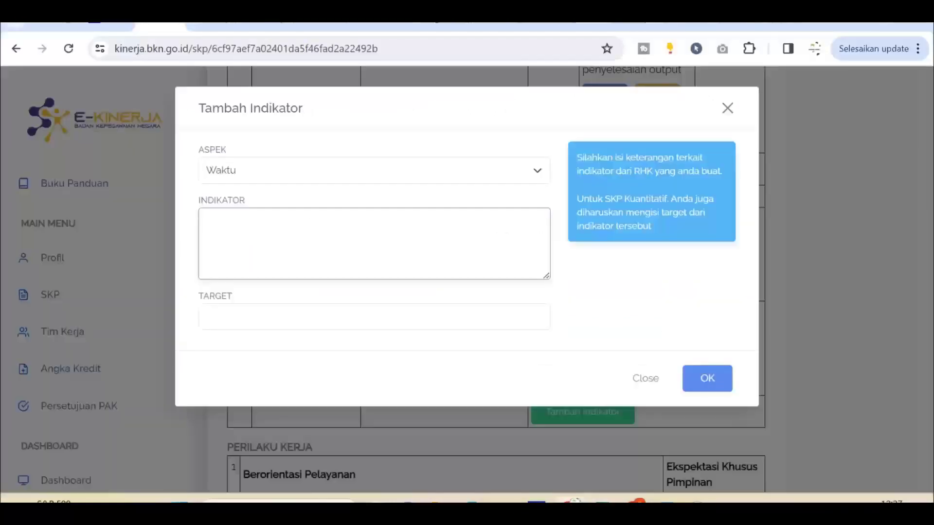
{"action": "key", "text": "ctrl+v"}
{"action": "key", "text": "Tab"}
{"action": "type", "text": "12"}
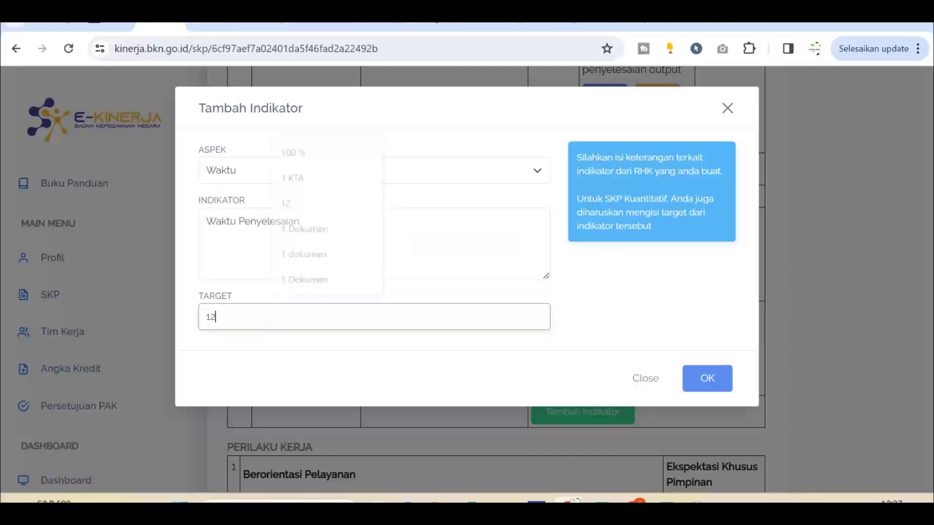
{"action": "type", "text": " Bulan"}
{"action": "key", "text": "Return"}
- Review the whole SKP draft, checking the main and additional work results with their indicators and annual targets
{"action": "scroll", "coordinate": [496, 280], "scroll_direction": "down", "scroll_amount": 5}
{"action": "scroll", "coordinate": [496, 279], "scroll_direction": "up", "scroll_amount": 9}
{"action": "scroll", "coordinate": [496, 279], "scroll_direction": "up", "scroll_amount": 3}
{"action": "scroll", "coordinate": [496, 280], "scroll_direction": "down", "scroll_amount": 4}
{"action": "scroll", "coordinate": [496, 280], "scroll_direction": "up", "scroll_amount": 10}
{"action": "scroll", "coordinate": [496, 280], "scroll_direction": "up", "scroll_amount": 15}
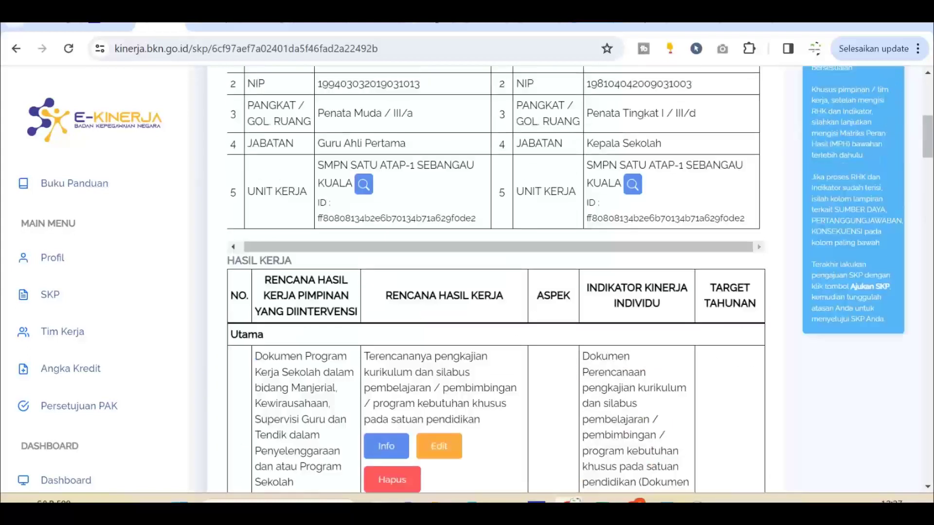
{"action": "scroll", "coordinate": [496, 280], "scroll_direction": "down", "scroll_amount": 3}
{"action": "scroll", "coordinate": [496, 279], "scroll_direction": "down", "scroll_amount": 20}
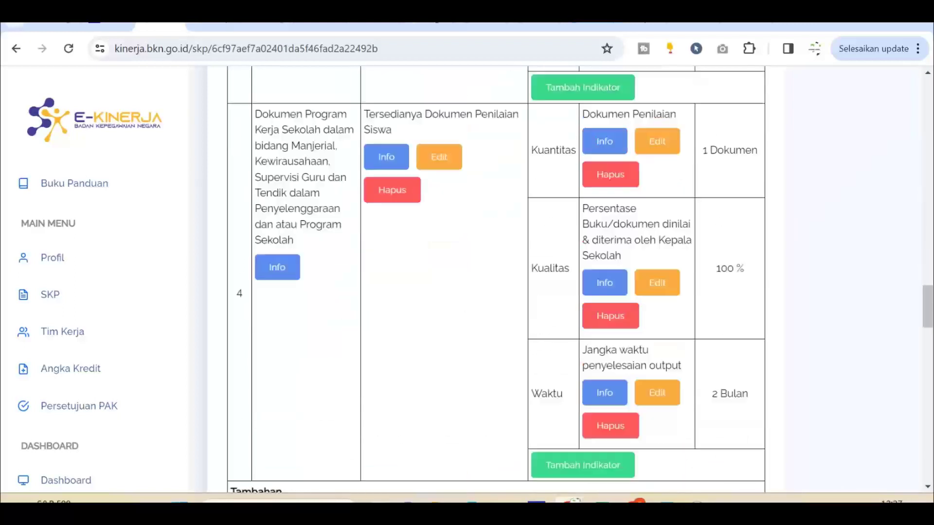
{"action": "scroll", "coordinate": [496, 280], "scroll_direction": "up", "scroll_amount": 3}
{"action": "scroll", "coordinate": [496, 280], "scroll_direction": "up", "scroll_amount": 20}
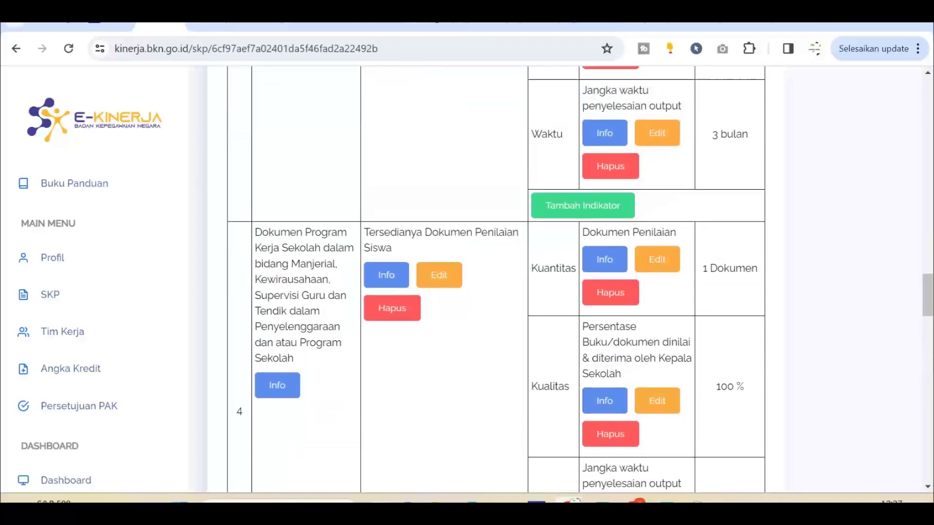
{"action": "scroll", "coordinate": [496, 280], "scroll_direction": "up", "scroll_amount": 7}
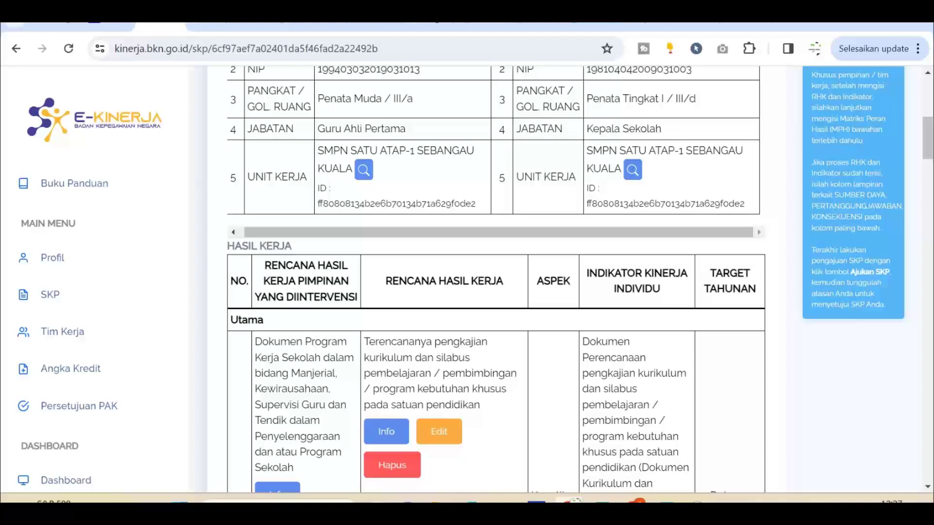
{"action": "scroll", "coordinate": [496, 280], "scroll_direction": "down", "scroll_amount": 8}
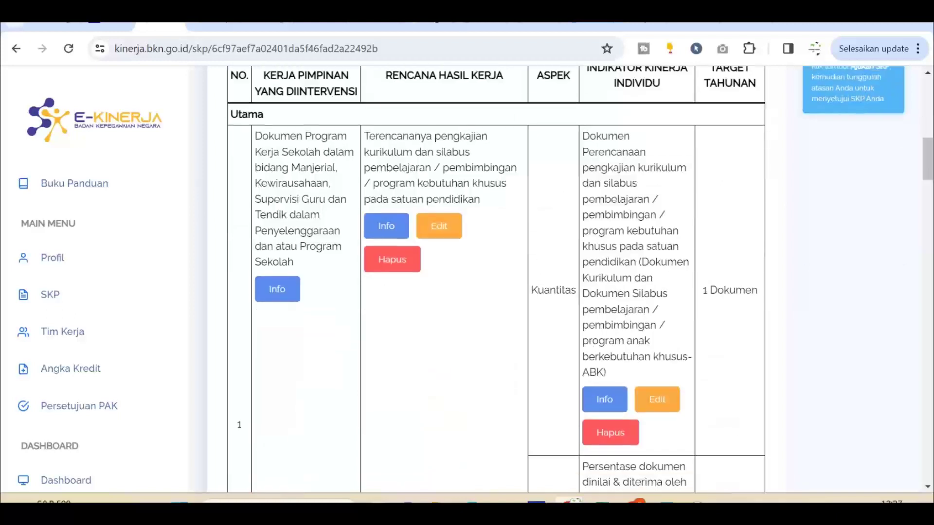
{"action": "scroll", "coordinate": [496, 279], "scroll_direction": "up", "scroll_amount": 20}
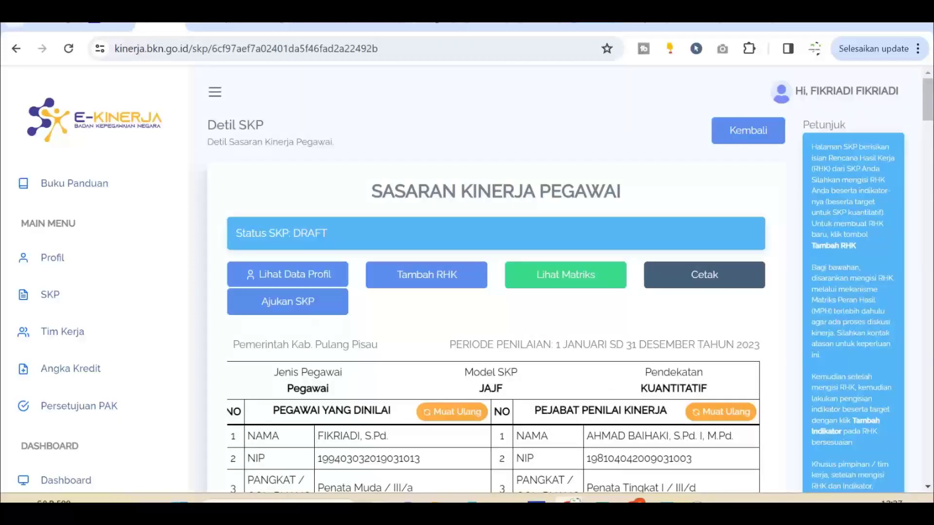
{"action": "scroll", "coordinate": [496, 279], "scroll_direction": "down", "scroll_amount": 15}
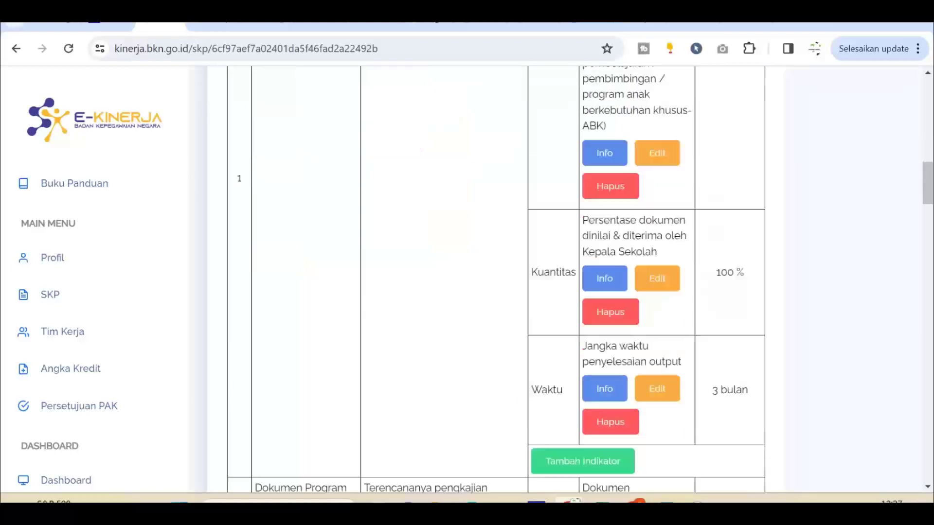
{"action": "scroll", "coordinate": [496, 279], "scroll_direction": "down", "scroll_amount": 1}
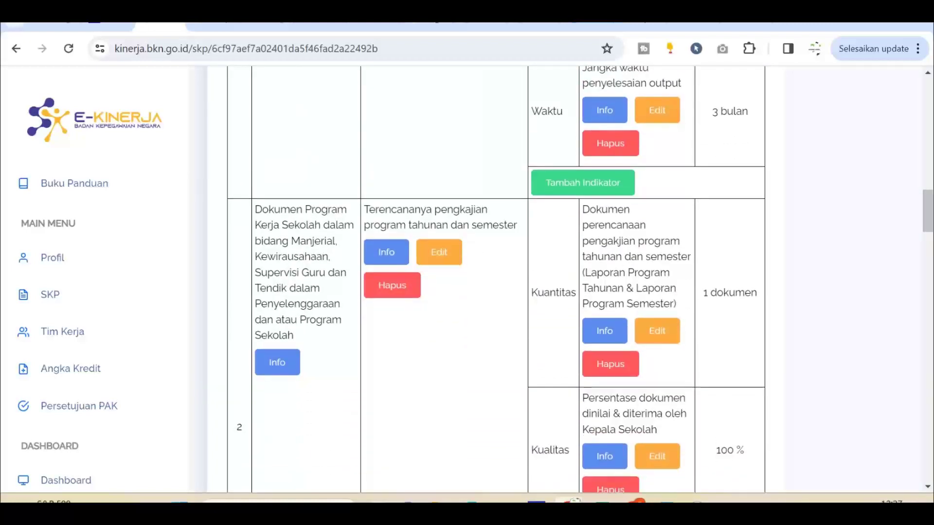
{"action": "scroll", "coordinate": [496, 280], "scroll_direction": "up", "scroll_amount": 12}
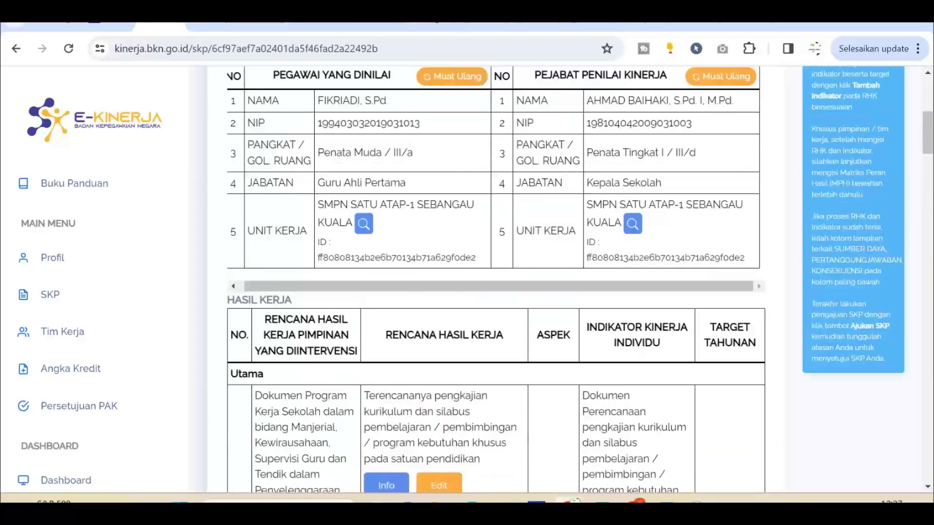
{"action": "scroll", "coordinate": [496, 280], "scroll_direction": "down", "scroll_amount": 2}
{"action": "scroll", "coordinate": [496, 279], "scroll_direction": "up", "scroll_amount": 6}
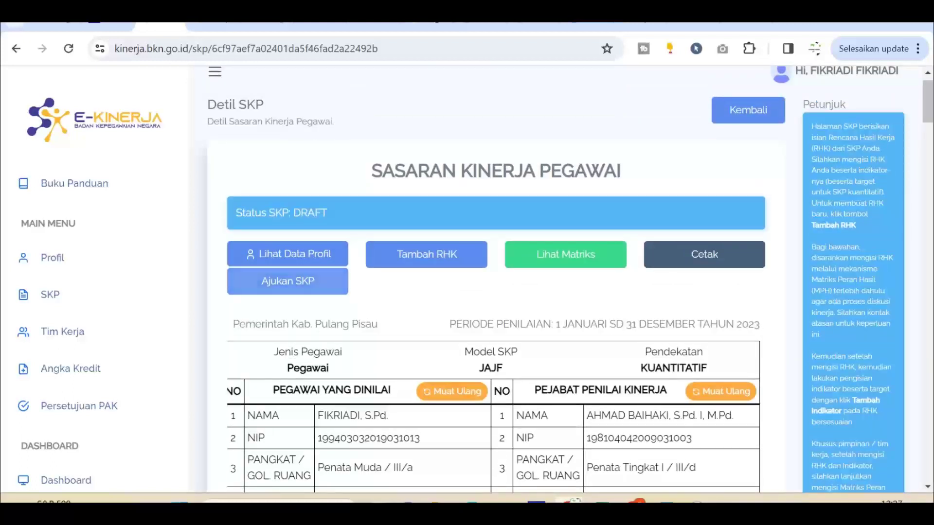
- Open the SKP submission confirmation, close it without submitting and look over the draft again
{"action": "left_click", "coordinate": [287, 281]}
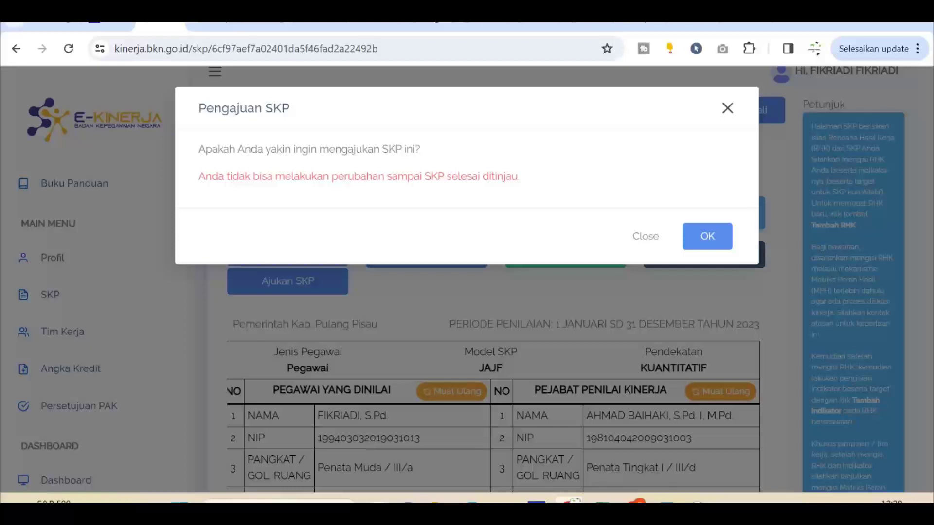
{"action": "left_click", "coordinate": [727, 108]}
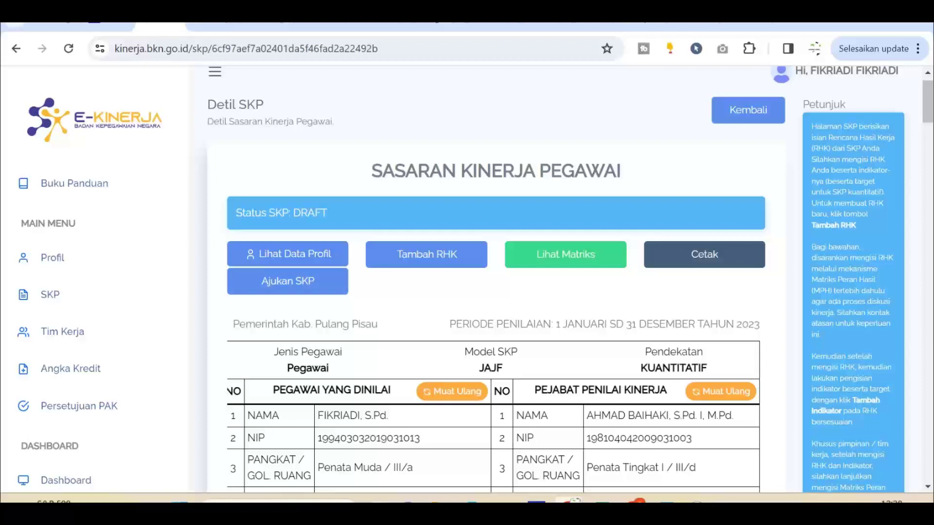
{"action": "scroll", "coordinate": [496, 281], "scroll_direction": "down", "scroll_amount": 15}
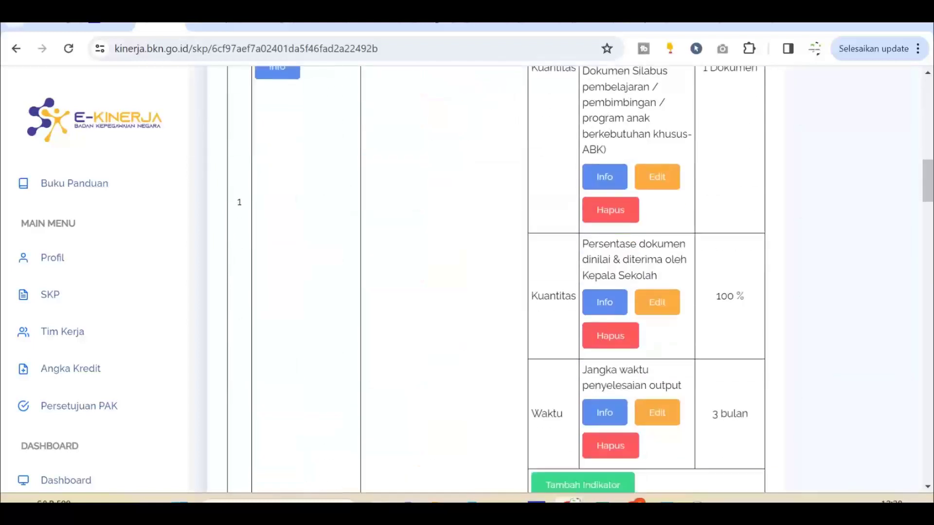
{"action": "scroll", "coordinate": [496, 280], "scroll_direction": "up", "scroll_amount": 15}
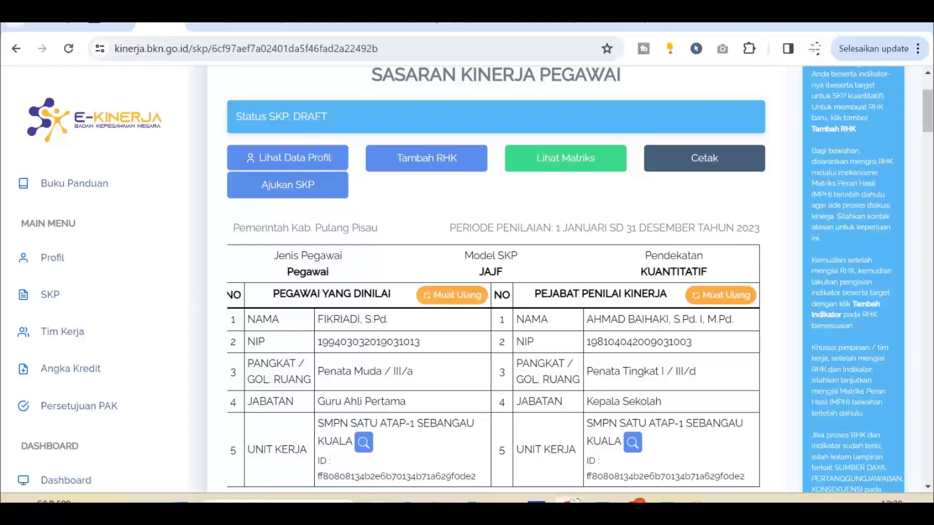
{"action": "scroll", "coordinate": [496, 280], "scroll_direction": "up", "scroll_amount": 2}
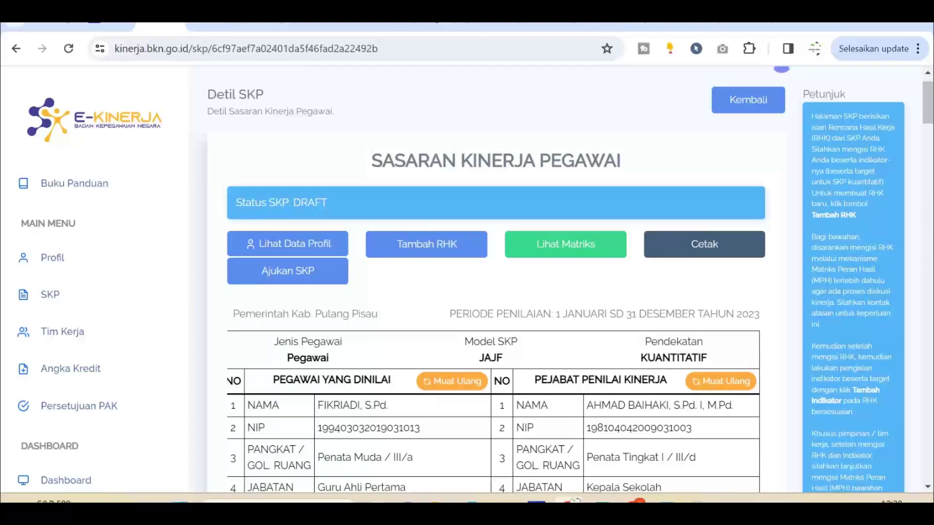
{"action": "scroll", "coordinate": [556, 280], "scroll_direction": "up", "scroll_amount": 1}
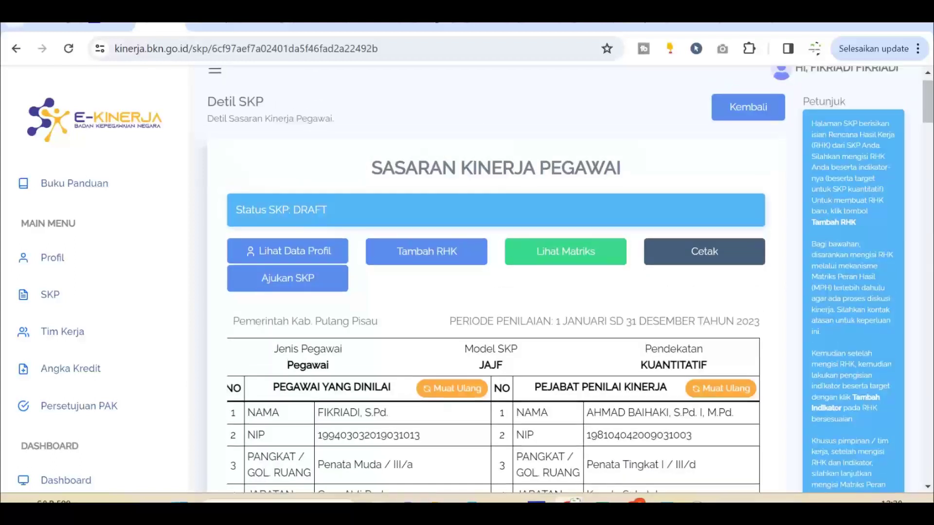